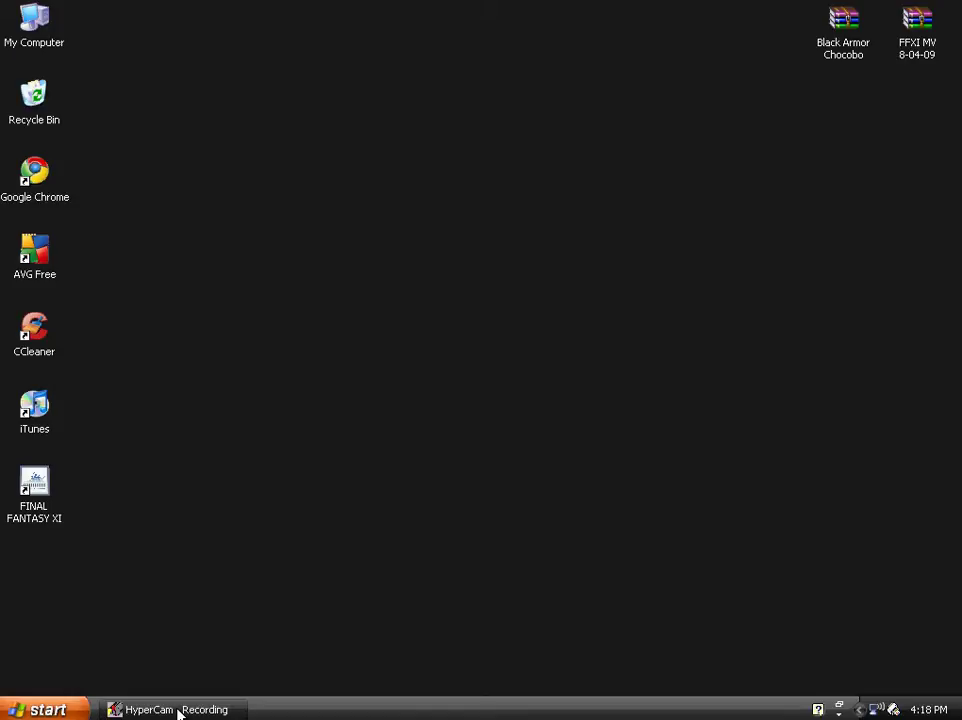
Step: In Chrome, search Google for 'winrar' and open the CNET Download.com WinRAR 3.80 page
{"action": "double_click", "coordinate": [33, 176]}
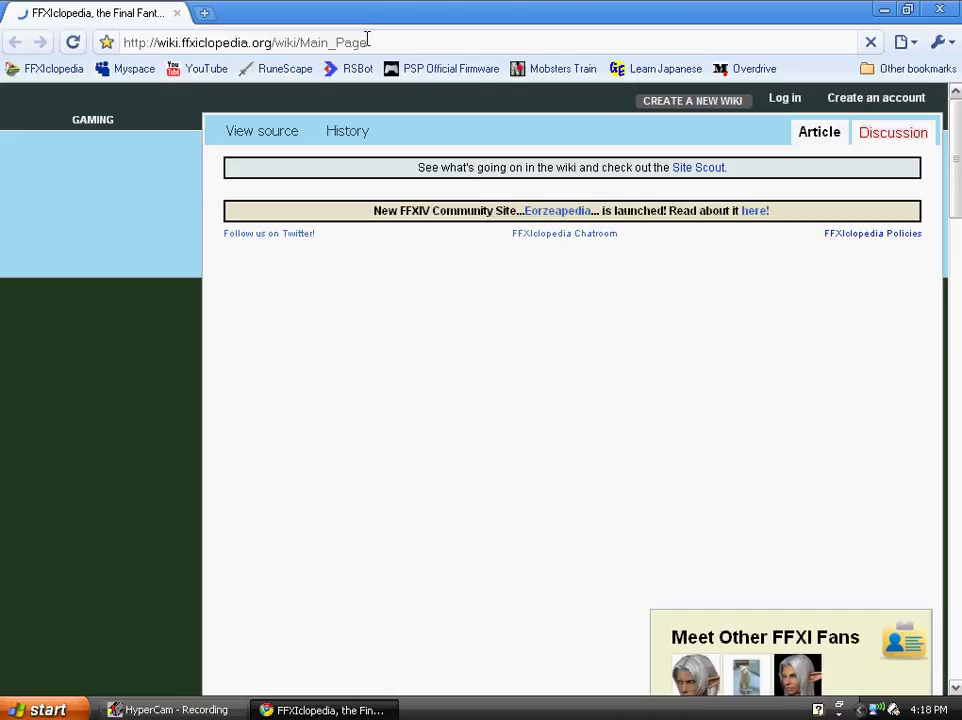
{"action": "left_click_drag", "start_coordinate": [367, 42], "coordinate": [127, 40]}
{"action": "type", "text": "winrar"}
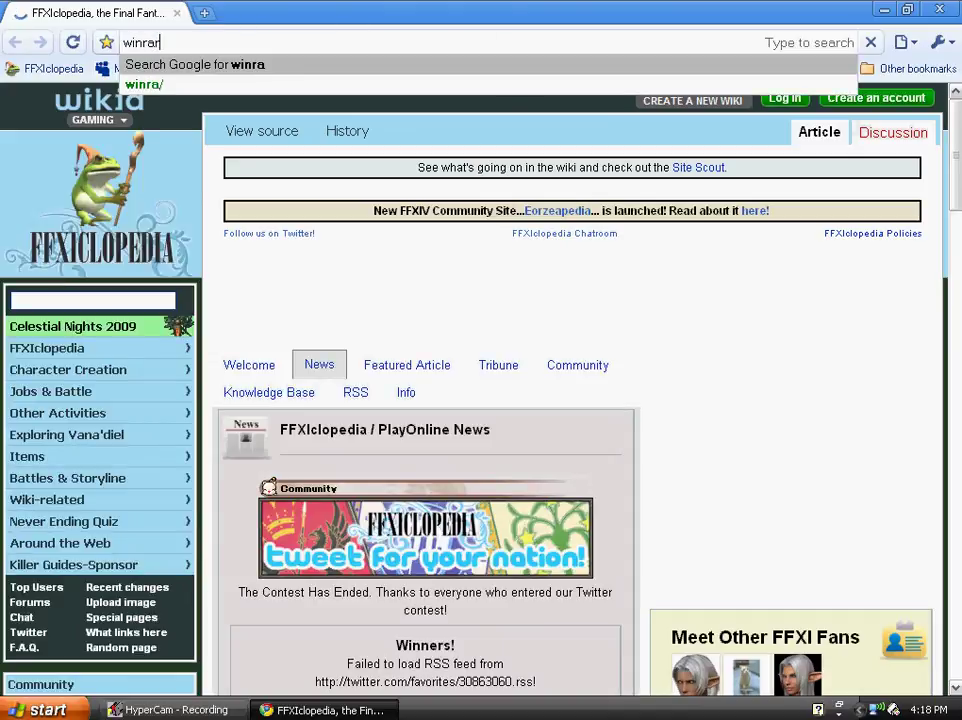
{"action": "key", "text": "Return"}
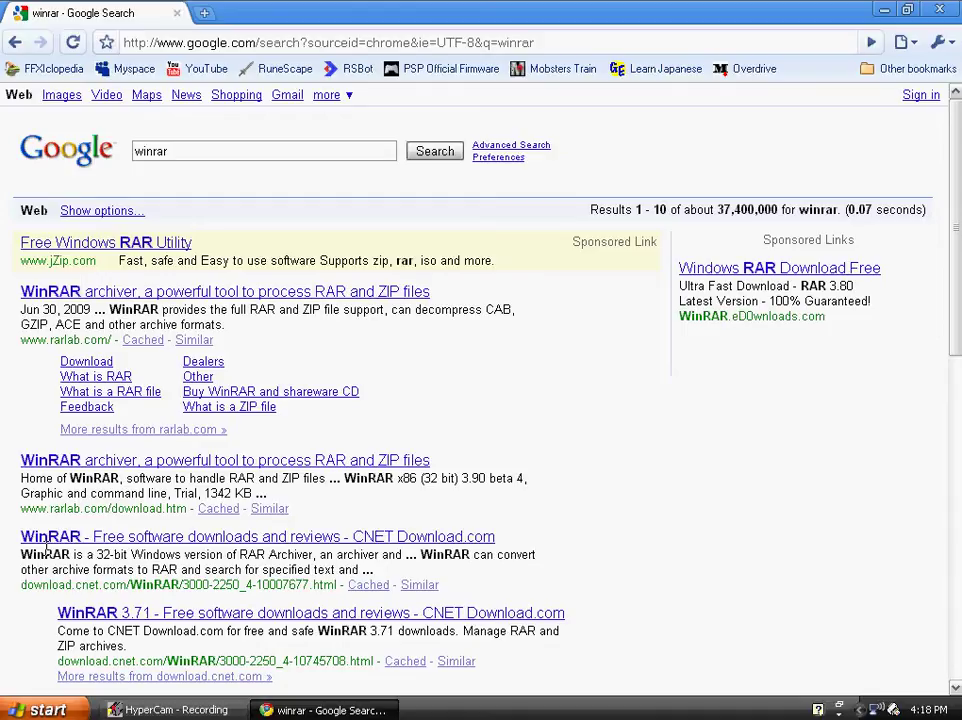
{"action": "left_click", "coordinate": [113, 539]}
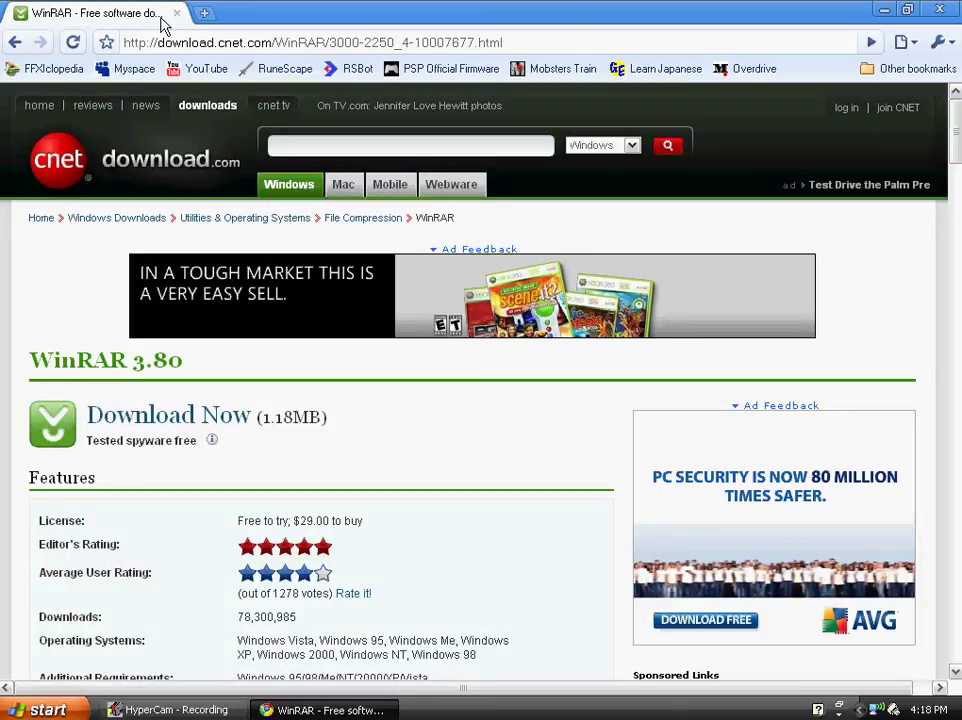
Step: Go to ffxidats.com and open the MV/AV (Model & Altana Viewer) lists
{"action": "left_click_drag", "start_coordinate": [505, 42], "coordinate": [87, 60]}
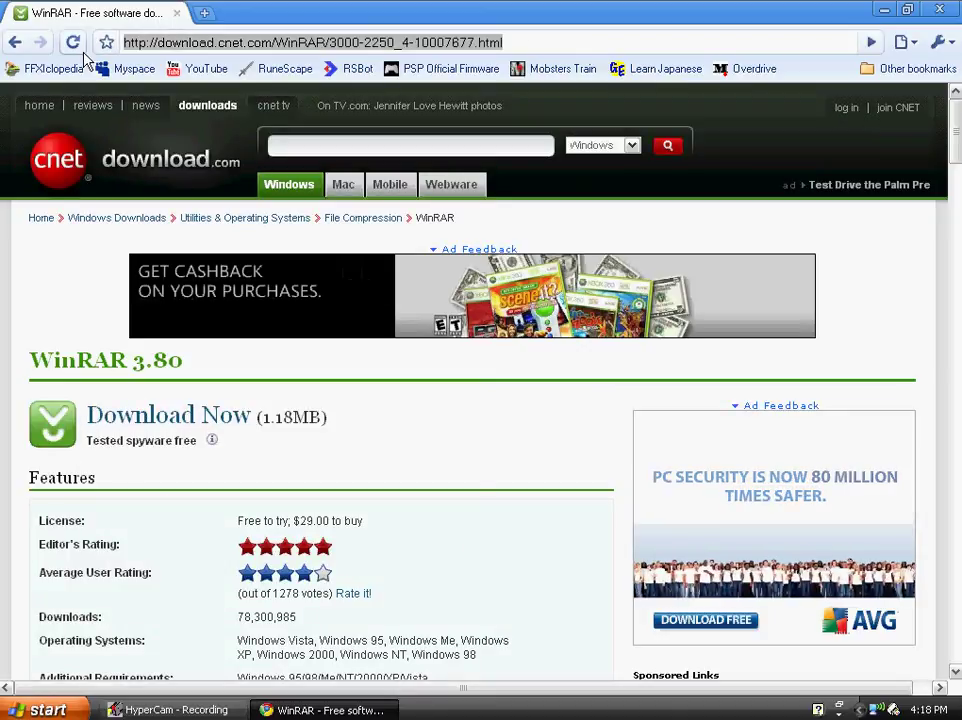
{"action": "type", "text": "ff"}
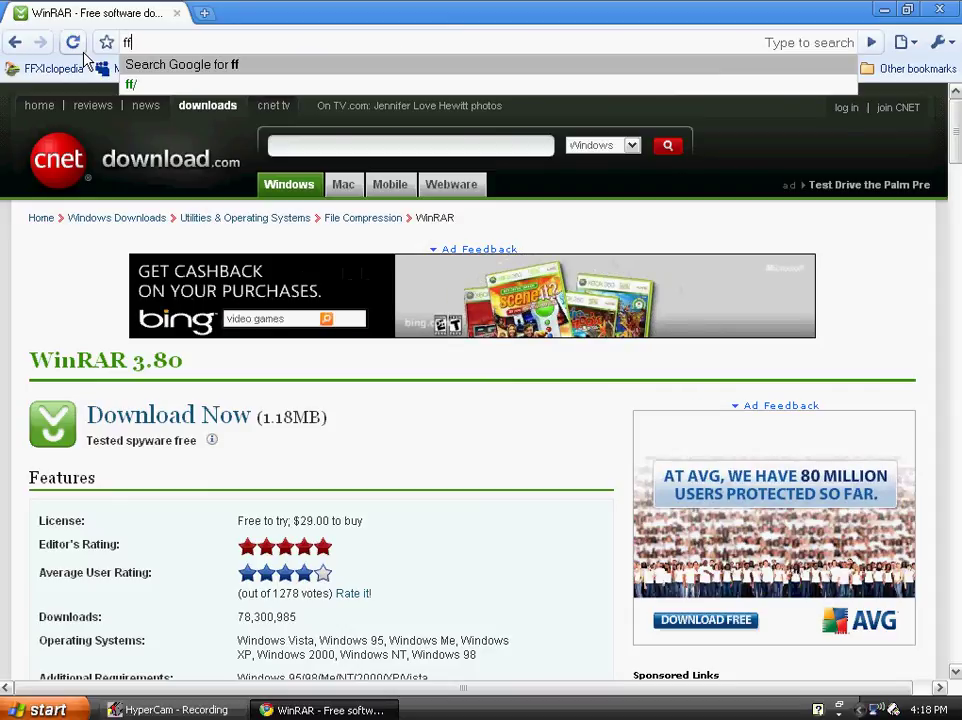
{"action": "type", "text": "xida"}
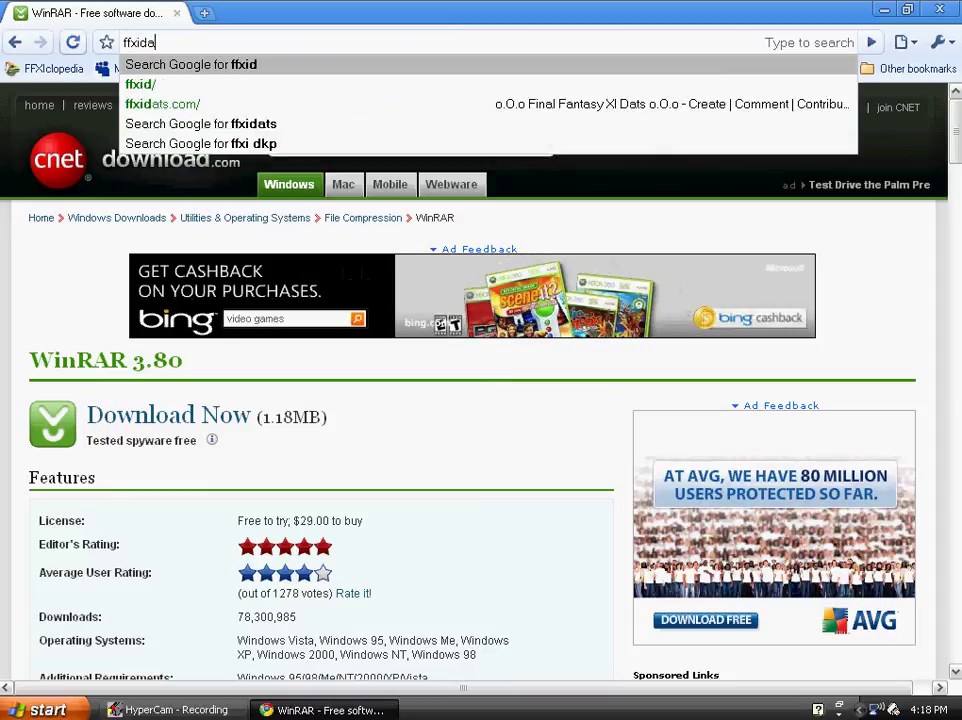
{"action": "type", "text": "ts.com"}
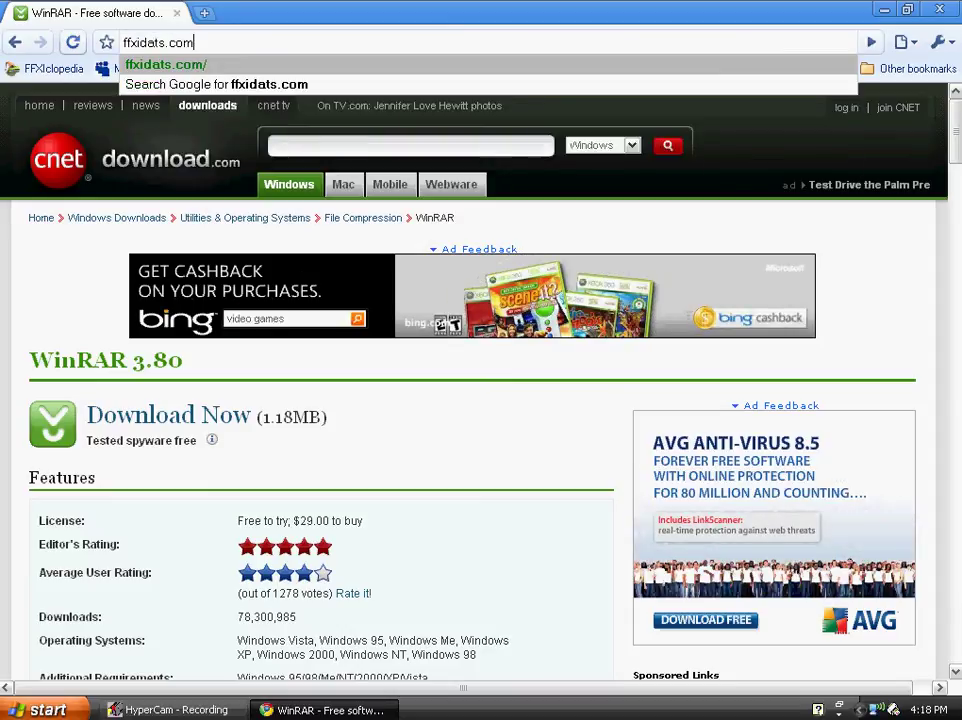
{"action": "key", "text": "Return"}
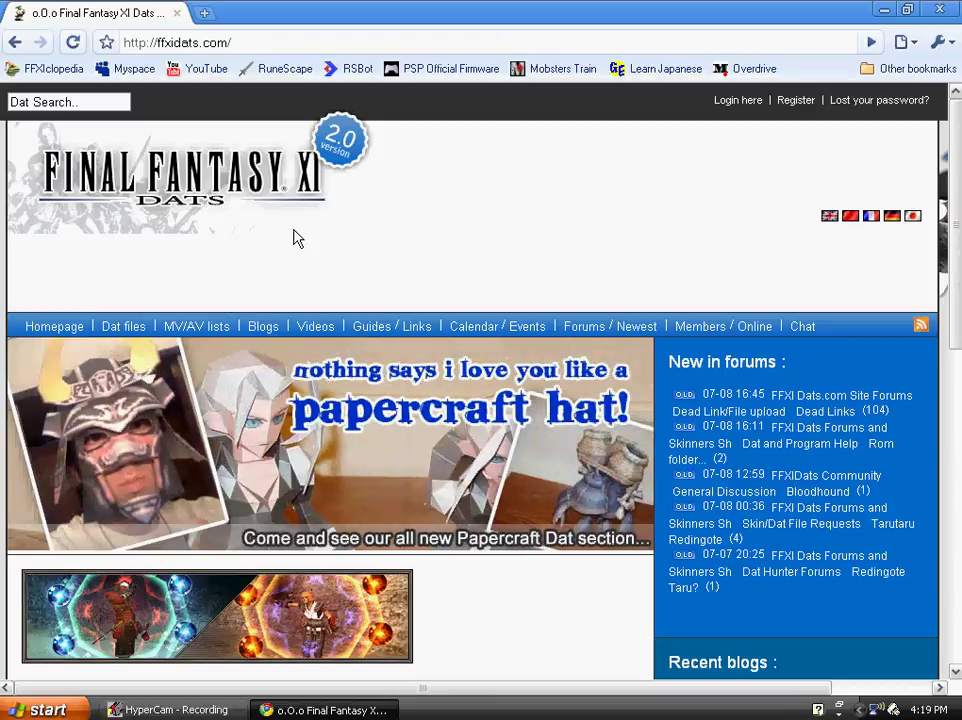
{"action": "left_click", "coordinate": [216, 333]}
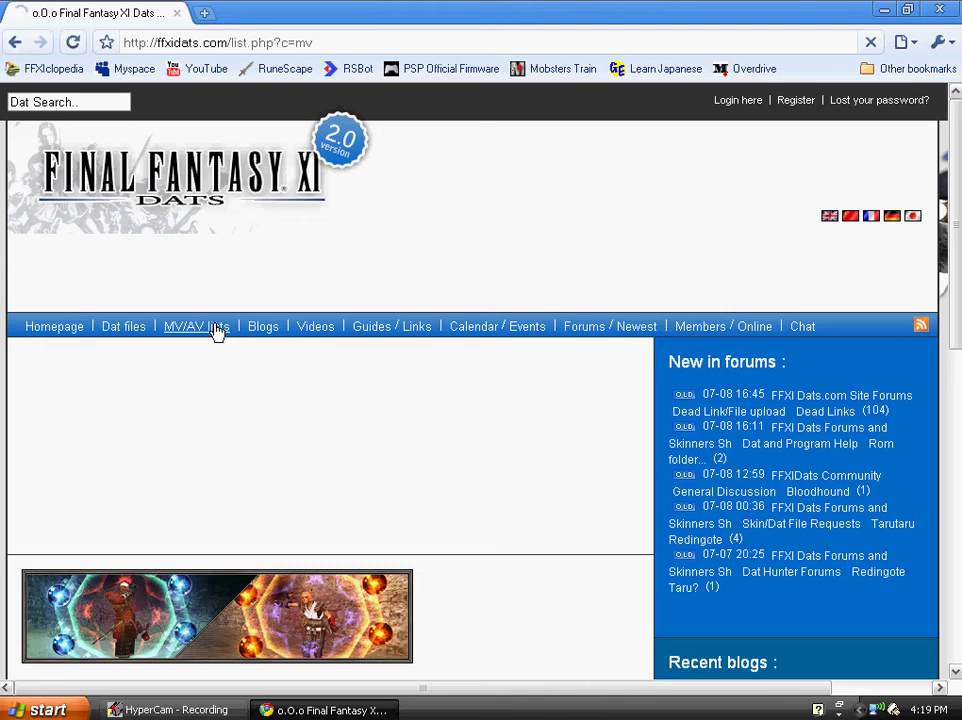
{"action": "scroll", "coordinate": [222, 370], "scroll_direction": "down", "scroll_amount": 1}
{"action": "scroll", "coordinate": [224, 370], "scroll_direction": "down", "scroll_amount": 5}
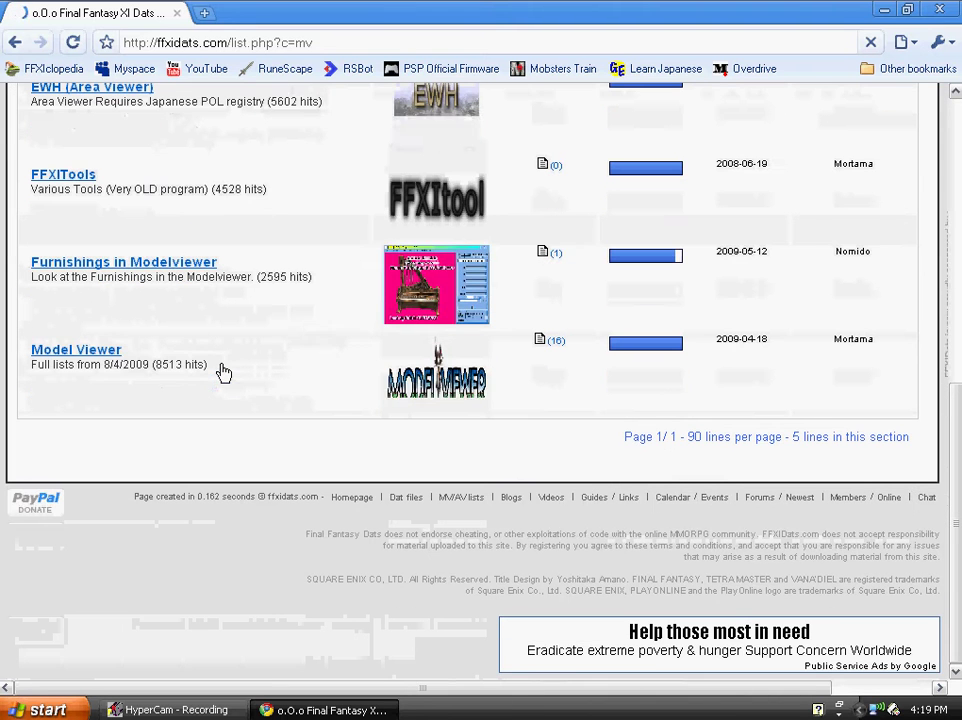
Step: Check the Model Viewer's MediaFire download, then return and open the Dat files list
{"action": "left_click", "coordinate": [110, 352]}
{"action": "scroll", "coordinate": [200, 400], "scroll_direction": "down", "scroll_amount": 5}
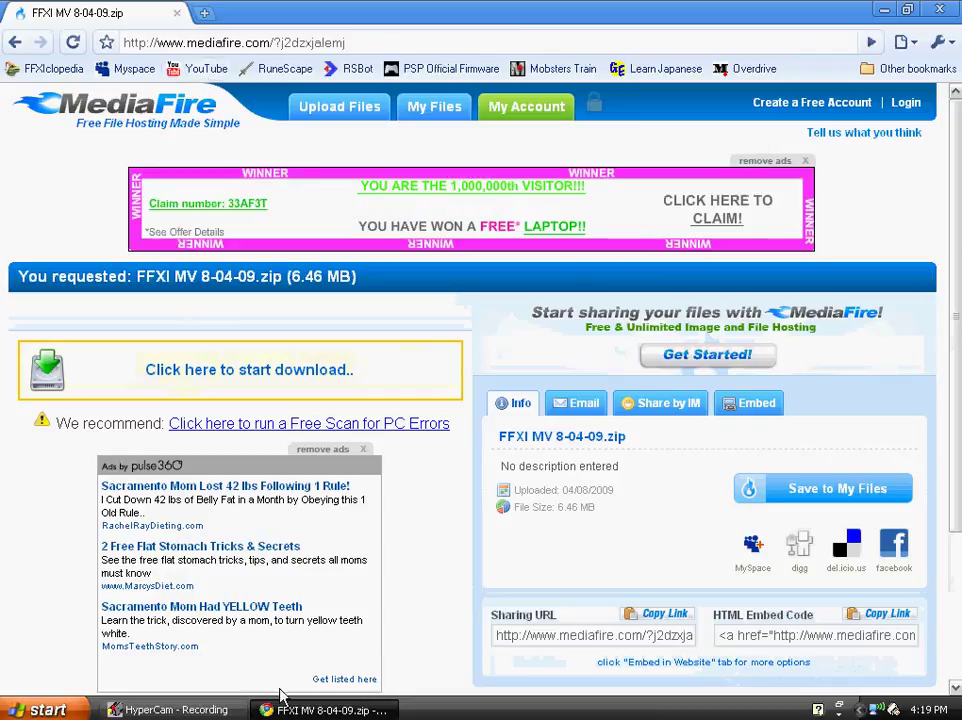
{"action": "left_click", "coordinate": [17, 42]}
{"action": "right_click", "coordinate": [17, 42]}
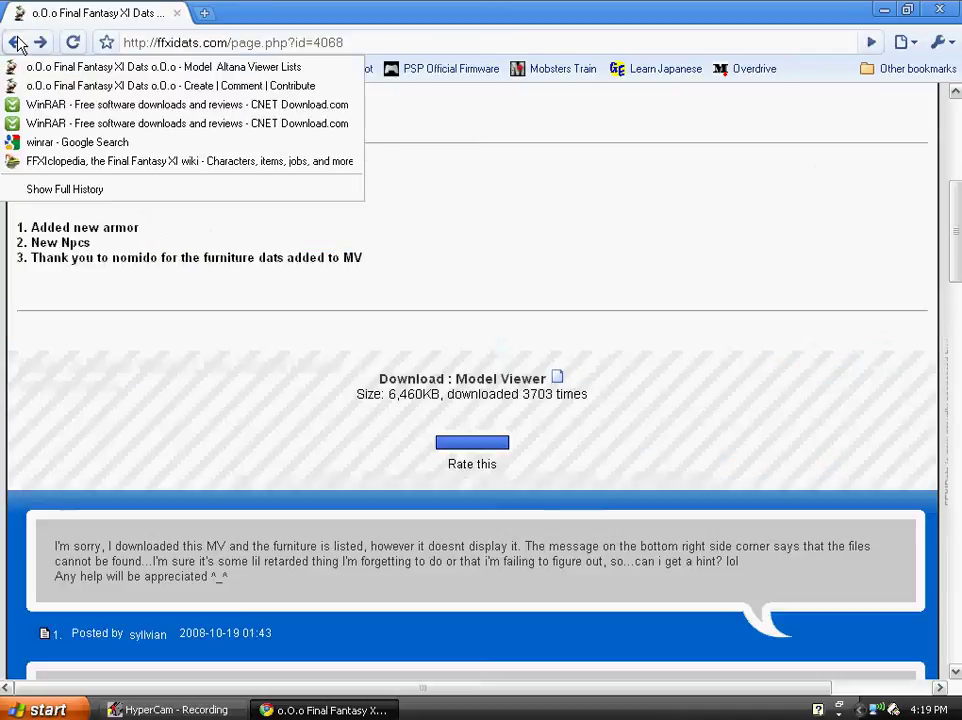
{"action": "left_click", "coordinate": [256, 404]}
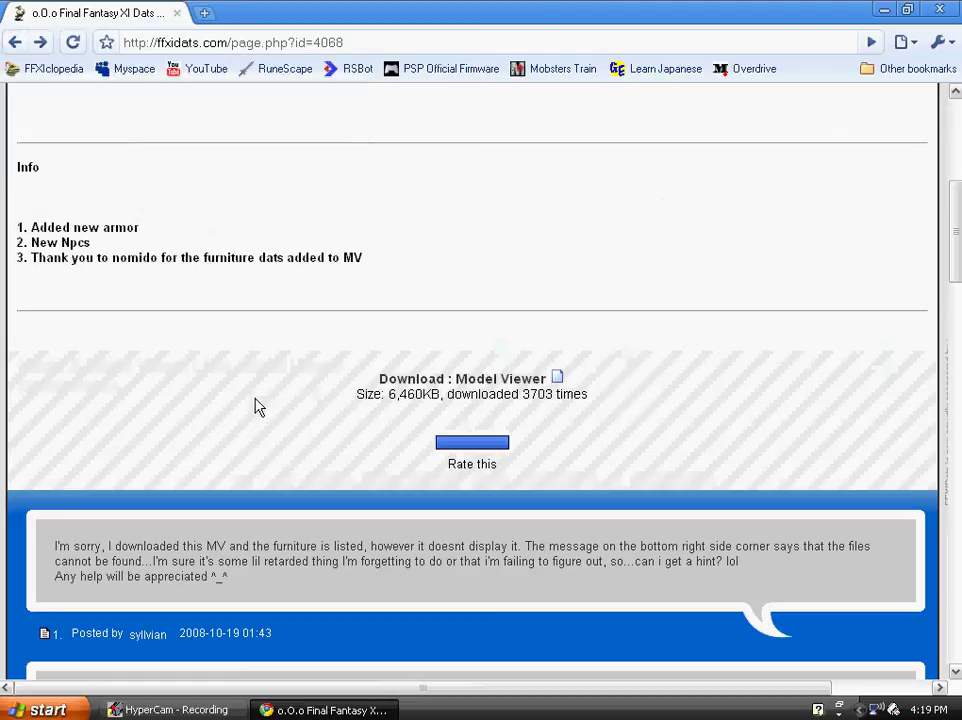
{"action": "scroll", "coordinate": [283, 414], "scroll_direction": "up", "scroll_amount": 5}
{"action": "left_click", "coordinate": [125, 334]}
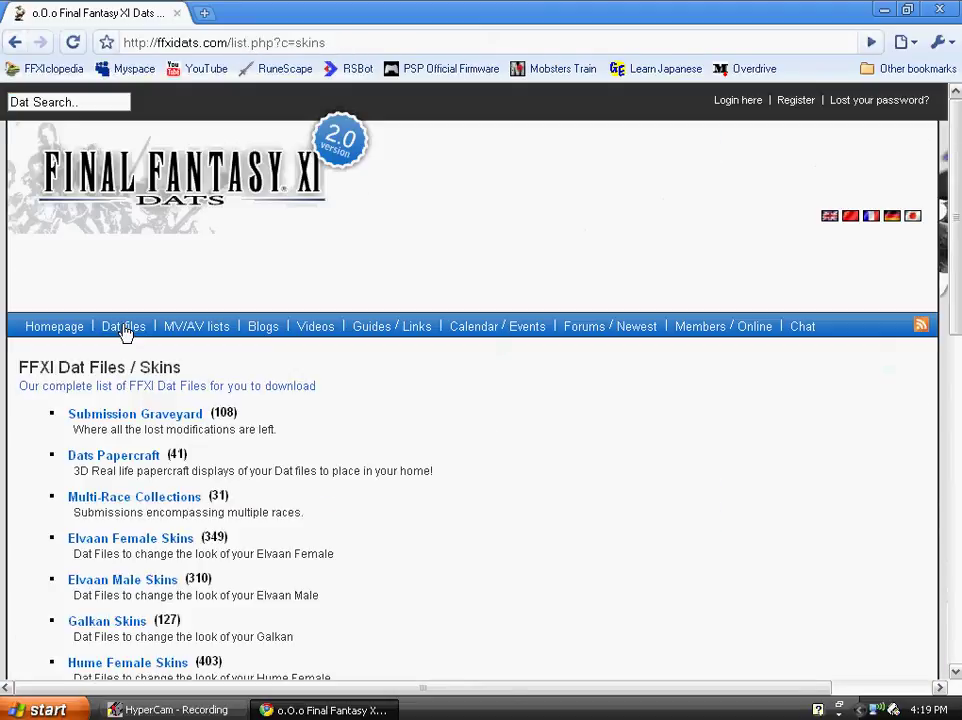
Step: Download the Armored Black Chocobo skin from the Chocobo Skins list
{"action": "scroll", "coordinate": [129, 483], "scroll_direction": "down", "scroll_amount": 3}
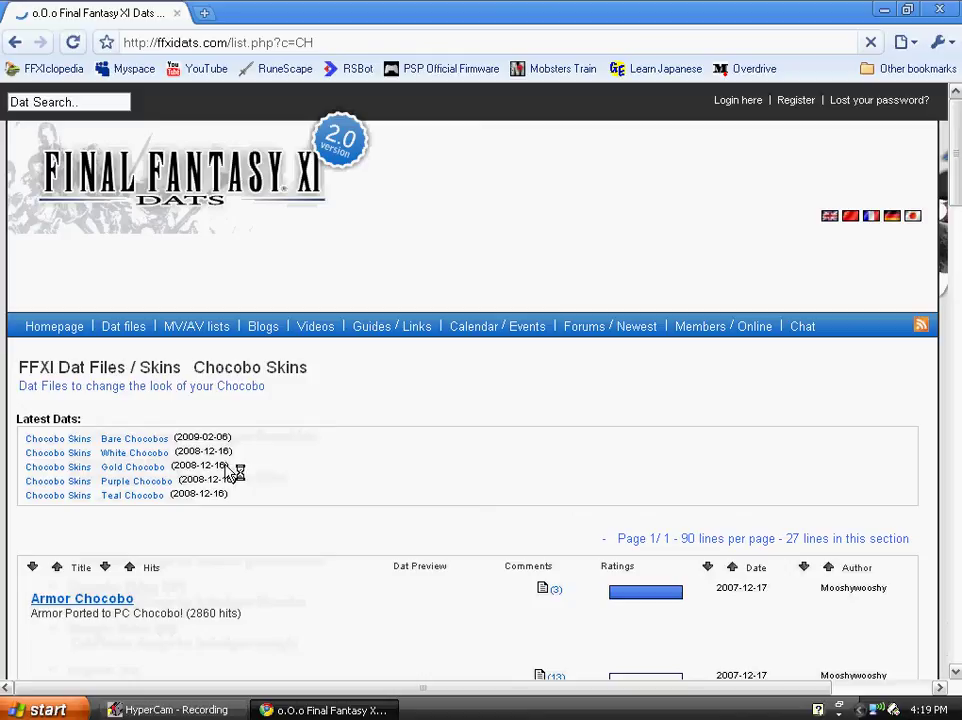
{"action": "scroll", "coordinate": [236, 472], "scroll_direction": "down", "scroll_amount": 2}
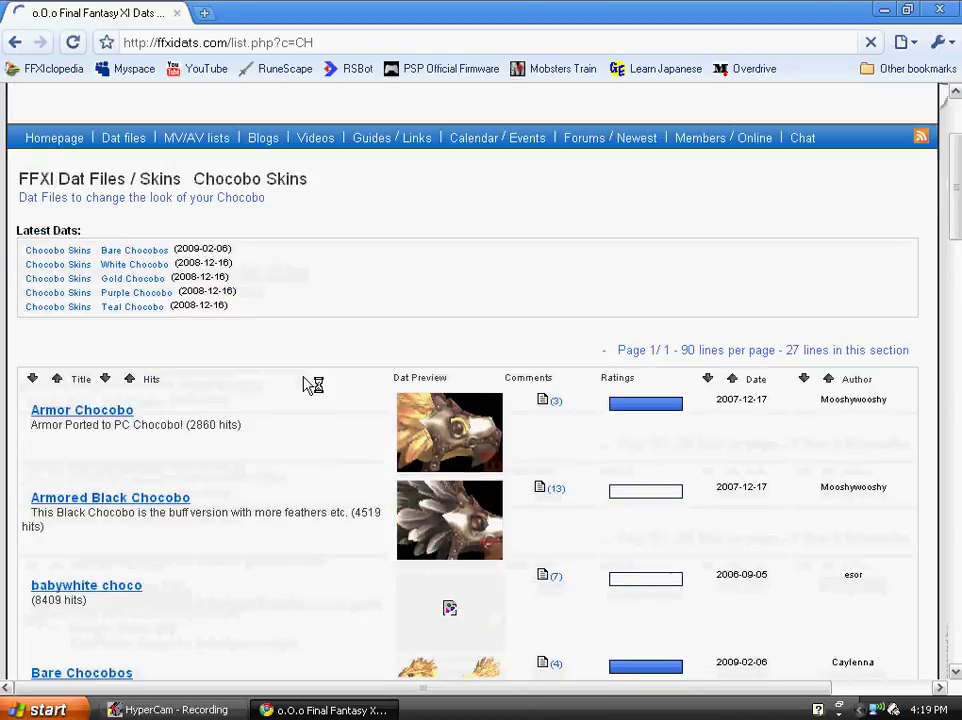
{"action": "left_click", "coordinate": [110, 498]}
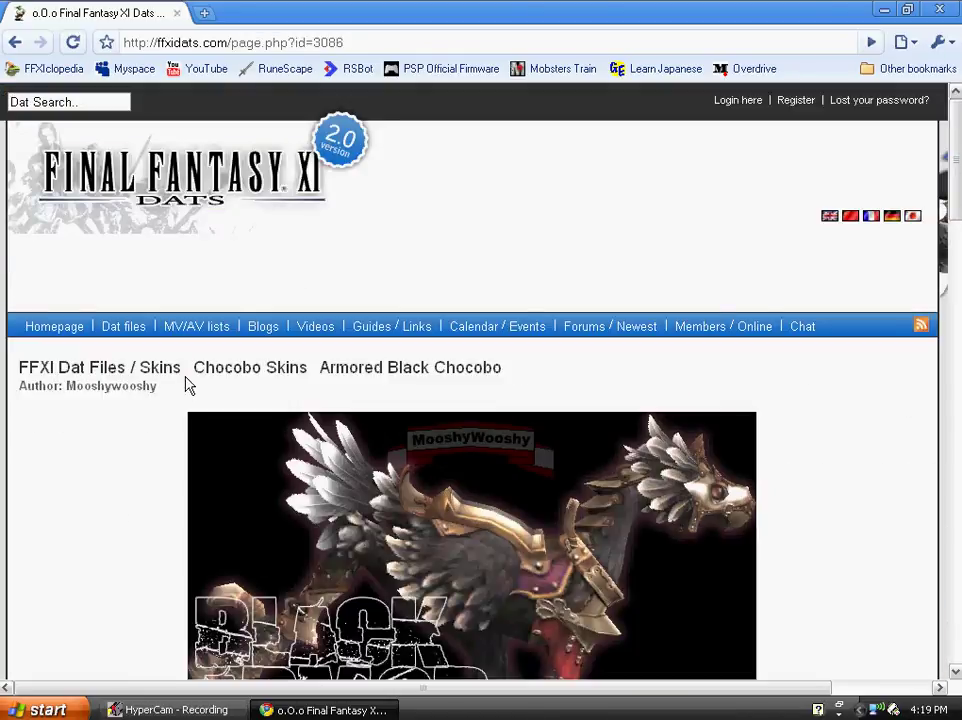
{"action": "scroll", "coordinate": [187, 385], "scroll_direction": "down", "scroll_amount": 6}
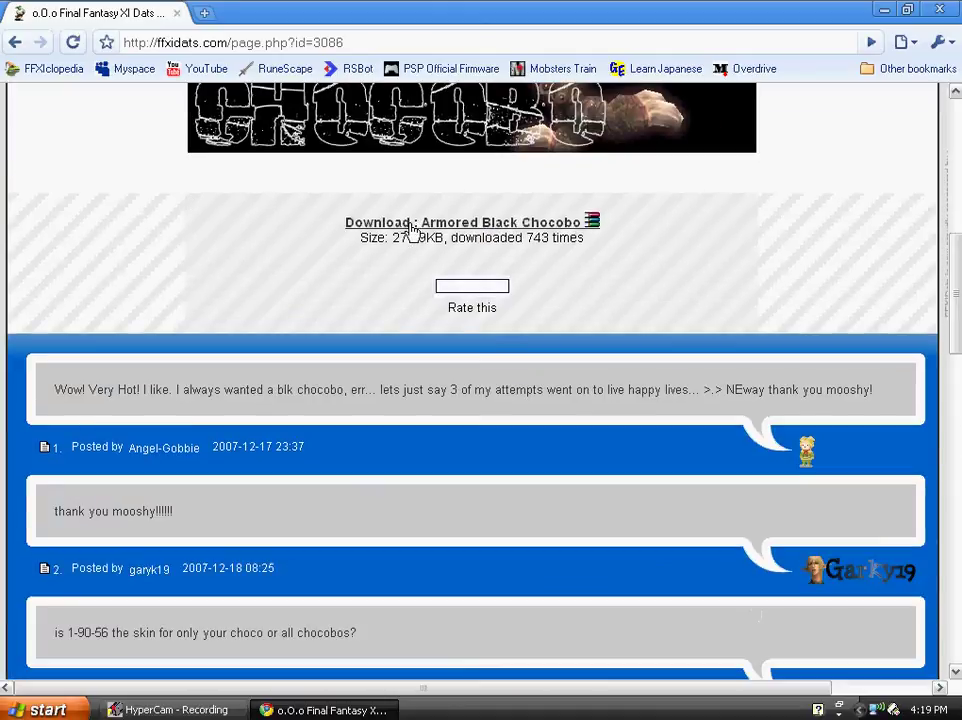
{"action": "left_click", "coordinate": [412, 228]}
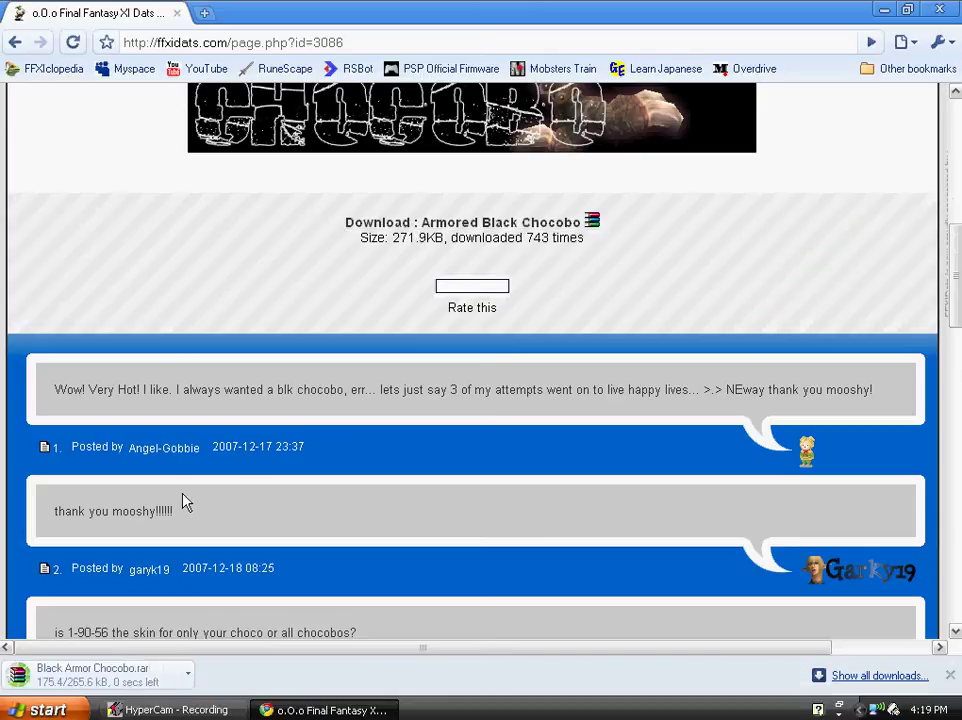
Step: Return to the Chocobo Skins list and download the Goobbue Racer! skin
{"action": "left_click", "coordinate": [15, 44]}
{"action": "scroll", "coordinate": [215, 200], "scroll_direction": "down", "scroll_amount": 7}
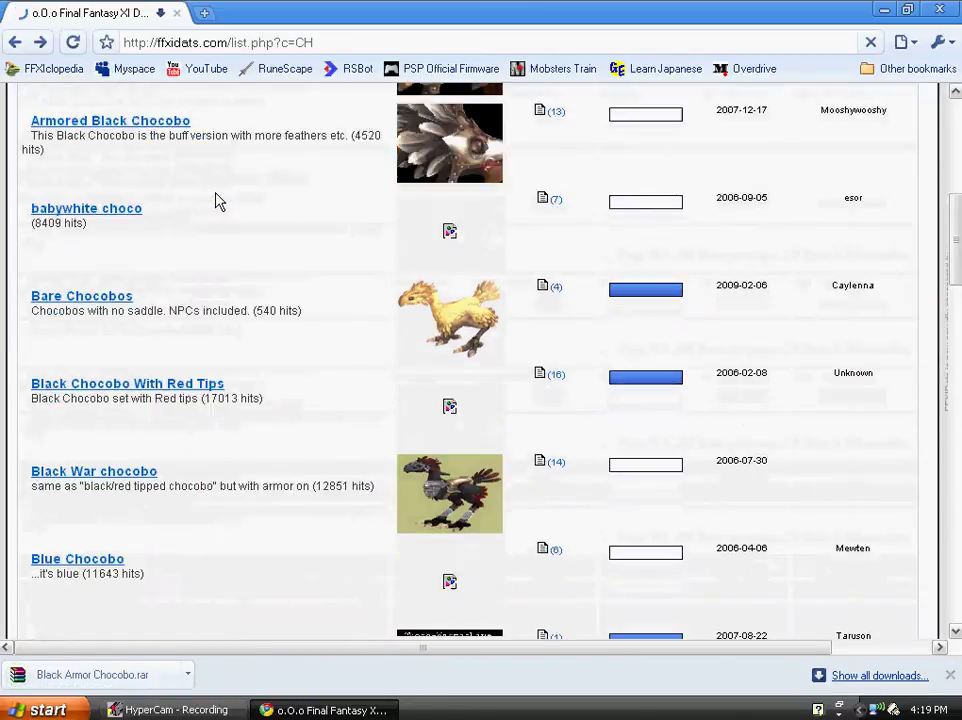
{"action": "scroll", "coordinate": [219, 200], "scroll_direction": "down", "scroll_amount": 5}
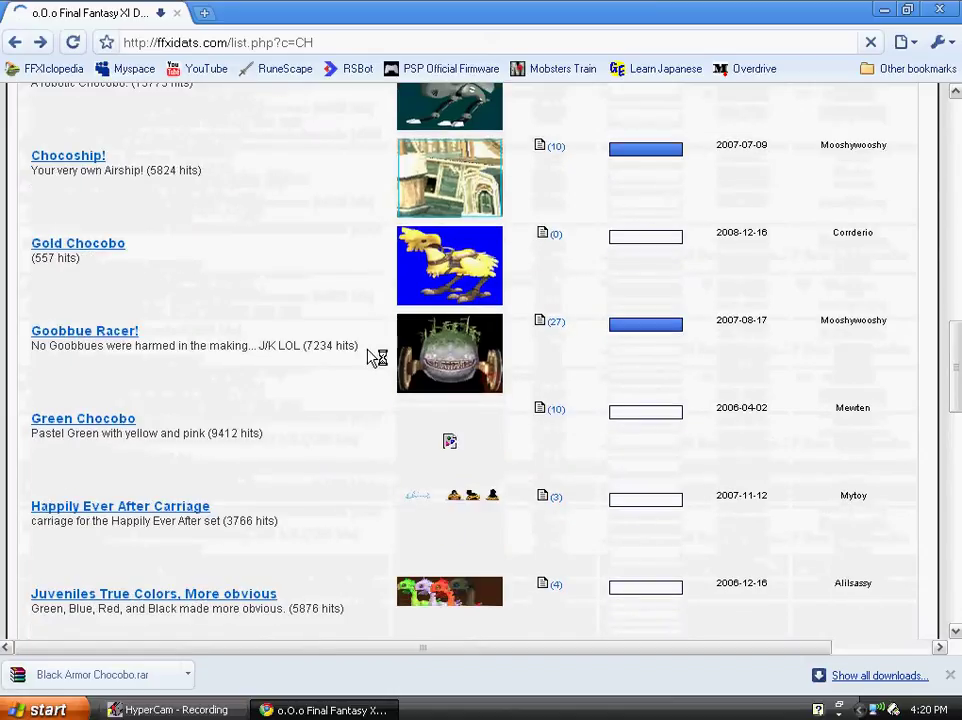
{"action": "left_click", "coordinate": [97, 340]}
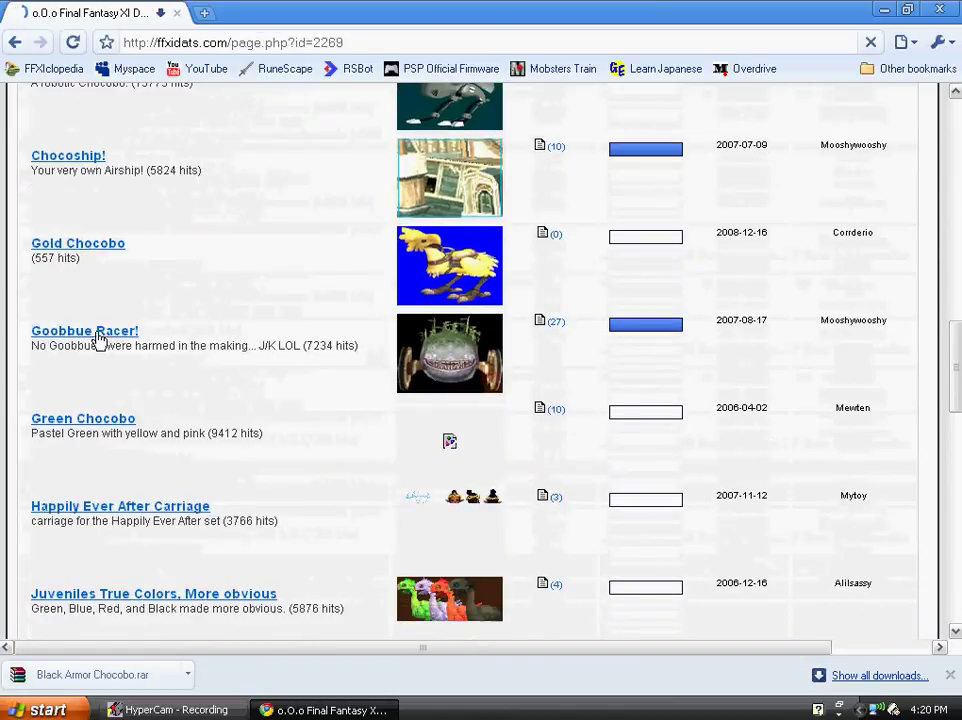
{"action": "scroll", "coordinate": [107, 343], "scroll_direction": "down", "scroll_amount": 6}
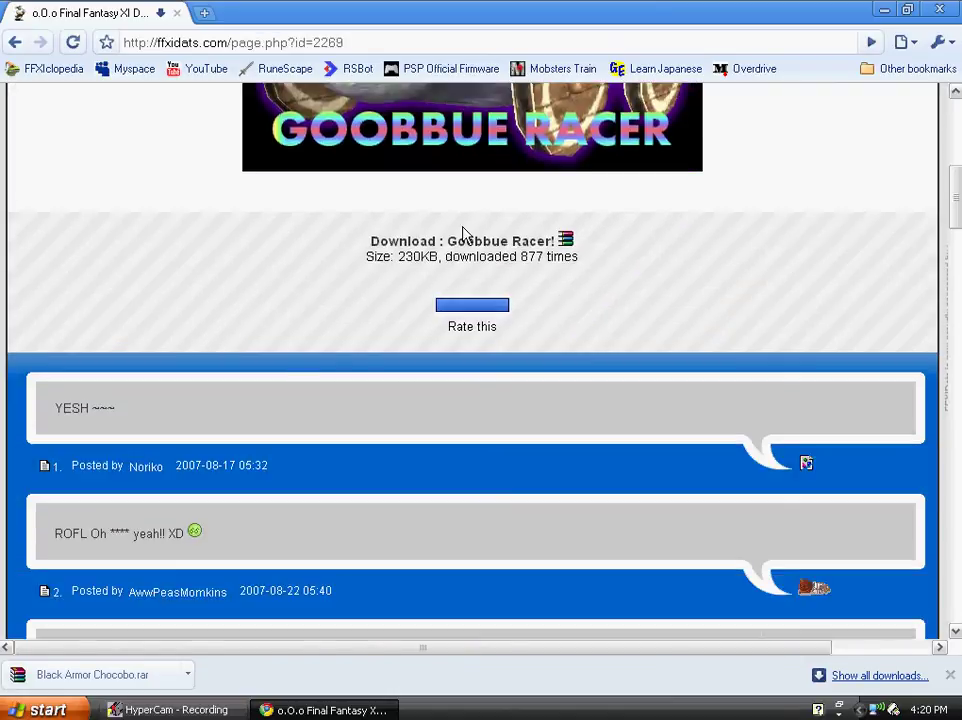
{"action": "left_click", "coordinate": [441, 247]}
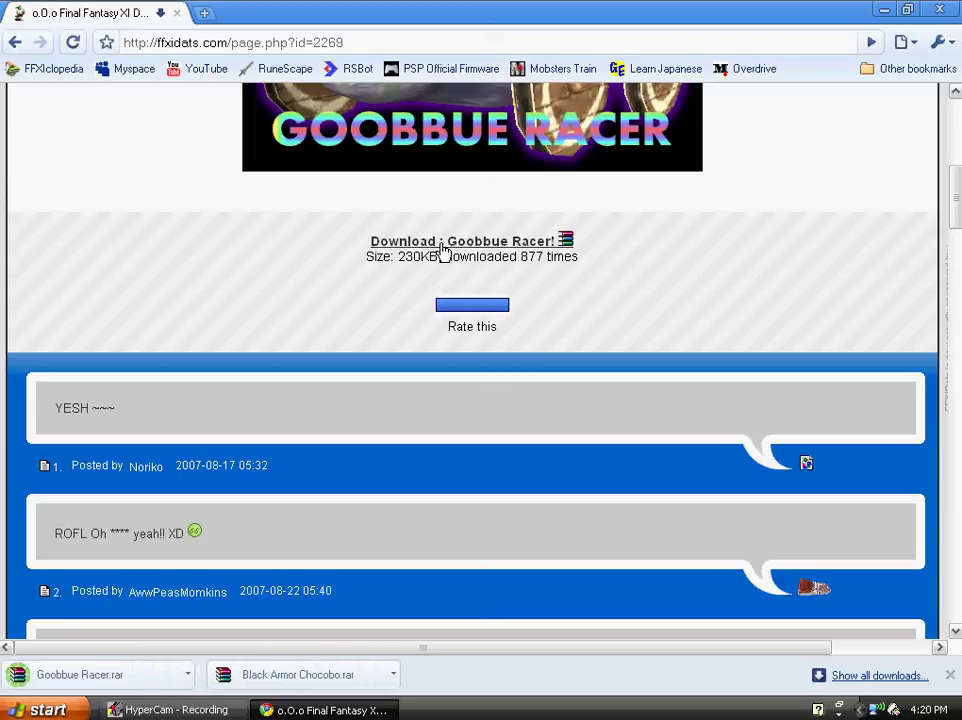
{"action": "scroll", "coordinate": [135, 243], "scroll_direction": "up", "scroll_amount": 6}
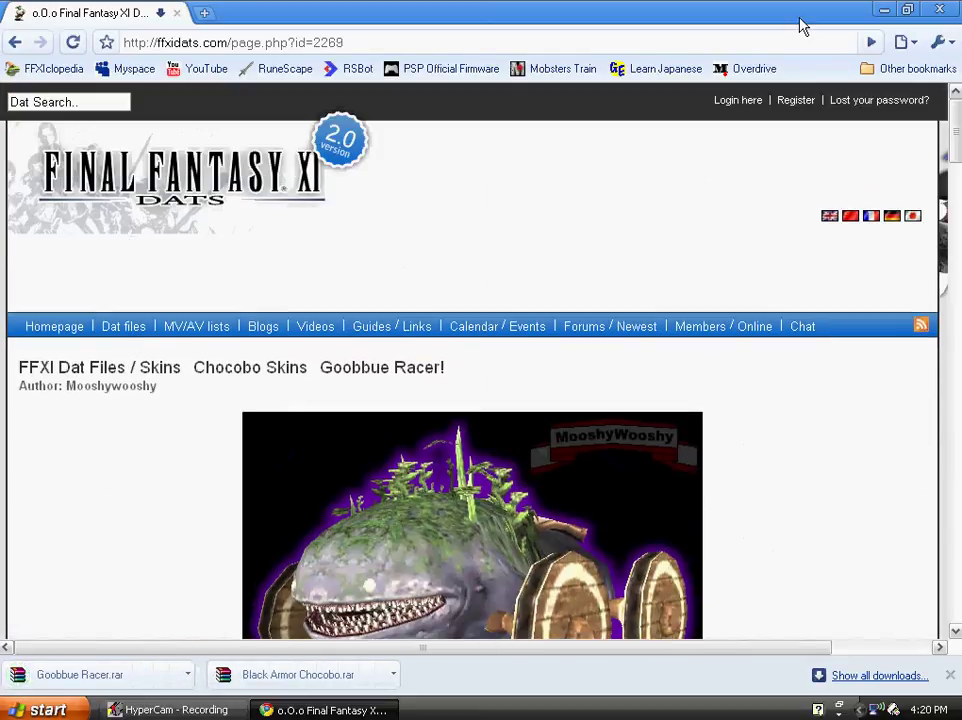
Step: Close Chrome and move Goobbue Racer.rar from My Documents onto the desktop
{"action": "left_click", "coordinate": [937, 11]}
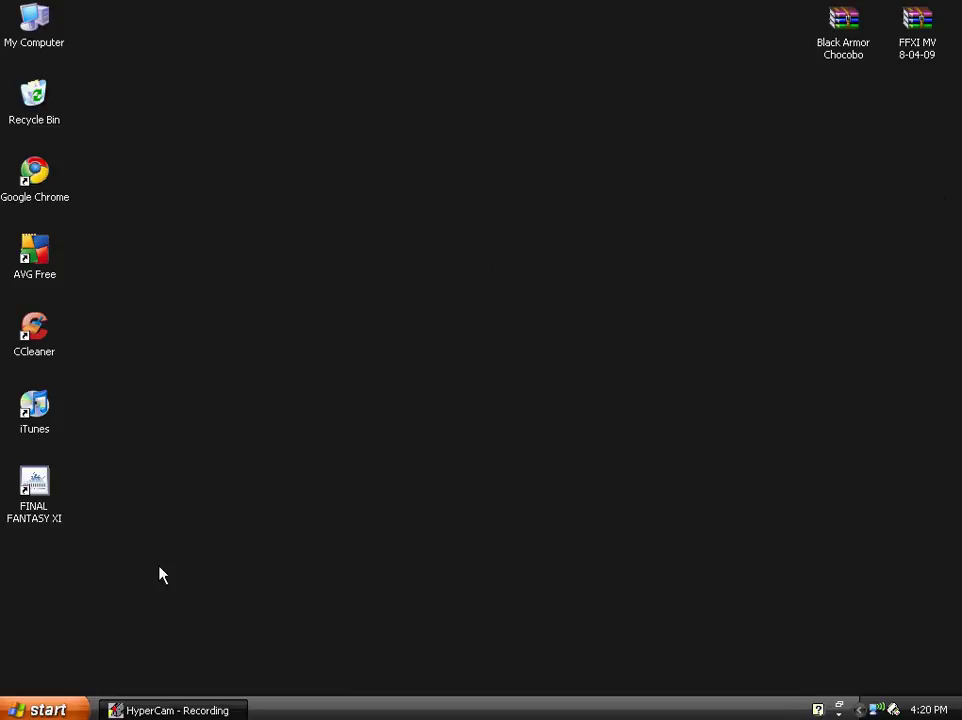
{"action": "left_click", "coordinate": [45, 710]}
{"action": "left_click", "coordinate": [256, 294]}
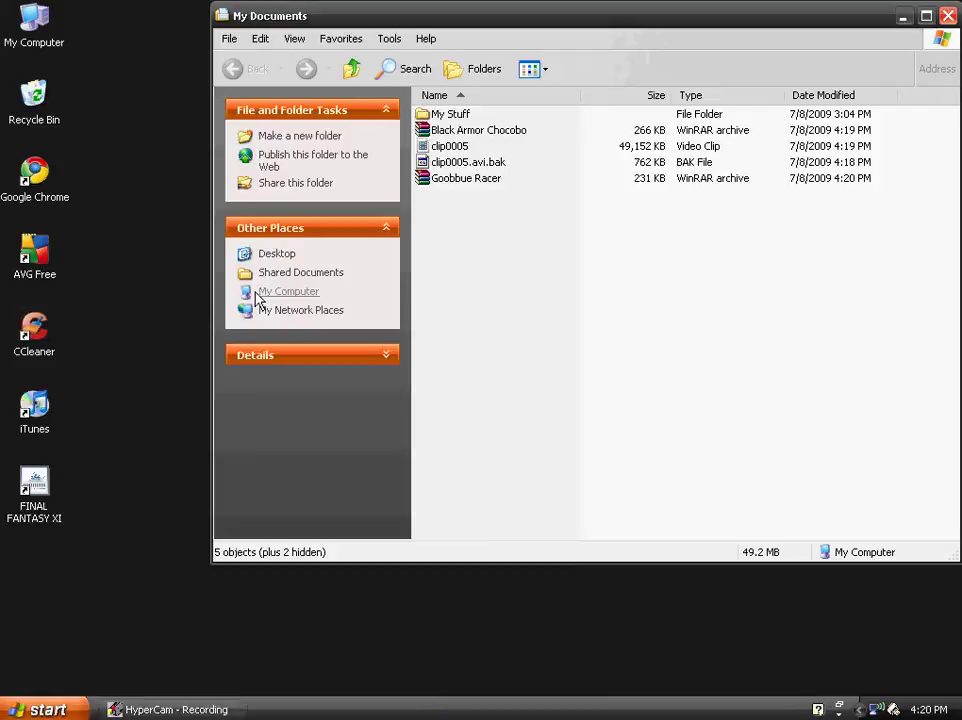
{"action": "left_click_drag", "start_coordinate": [487, 190], "coordinate": [182, 100]}
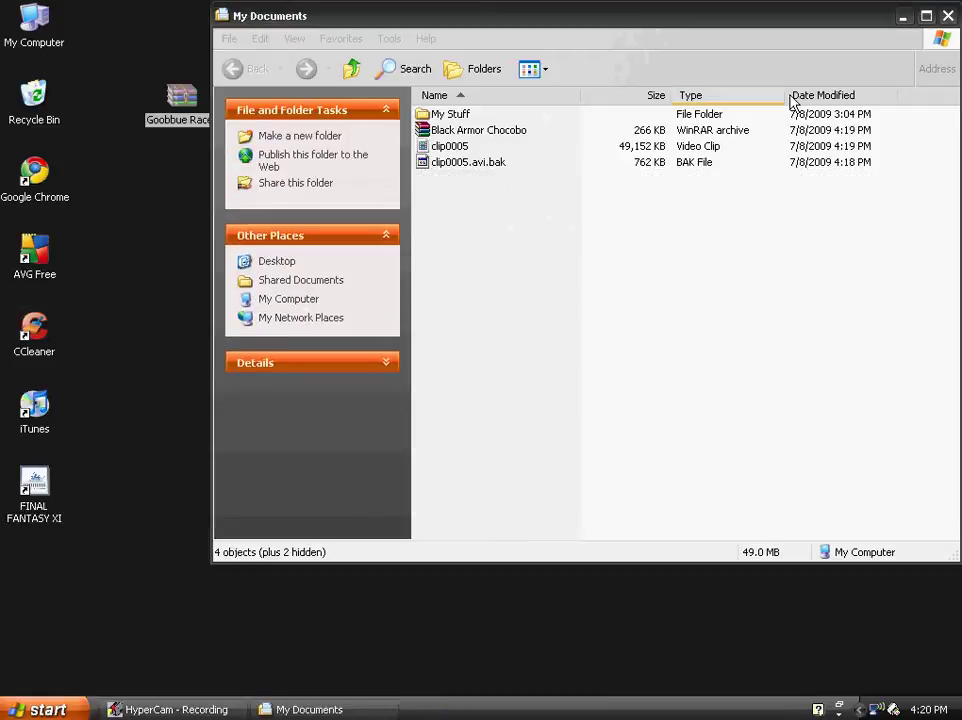
{"action": "left_click", "coordinate": [948, 15]}
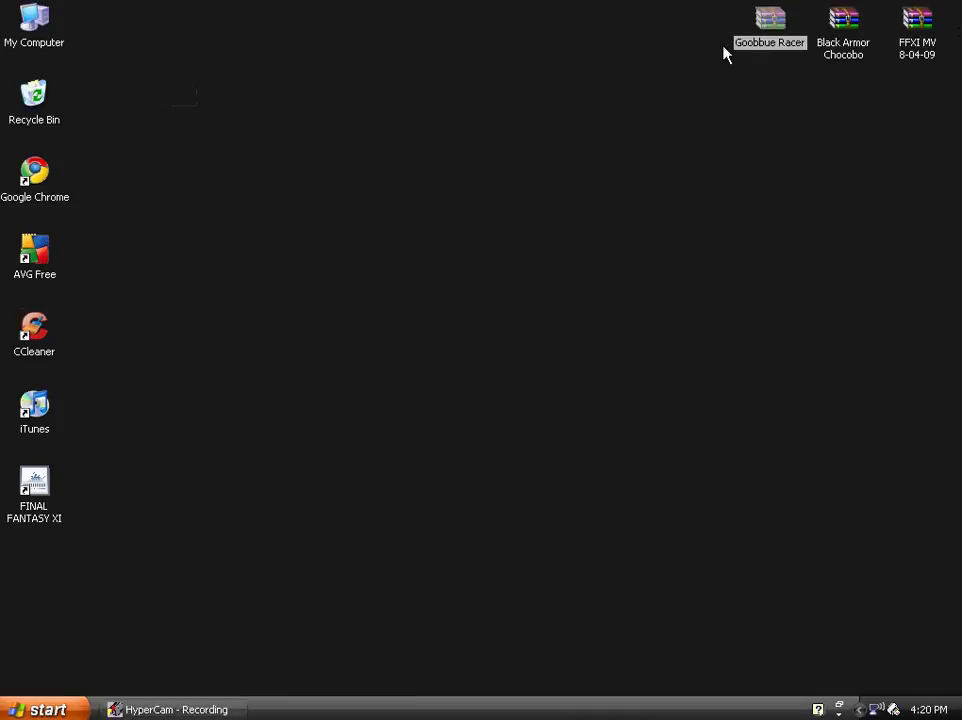
{"action": "left_click", "coordinate": [816, 90]}
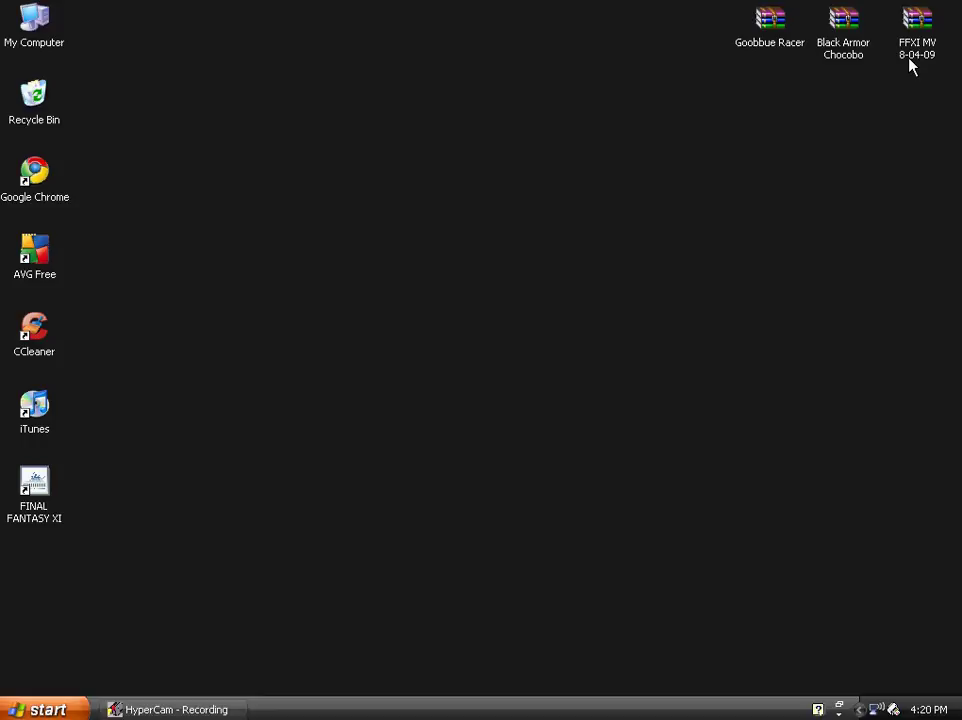
Step: Extract the Model Viewer folder from FFXI MV 8-04-09.zip to the Desktop and place it on the top row
{"action": "double_click", "coordinate": [914, 30]}
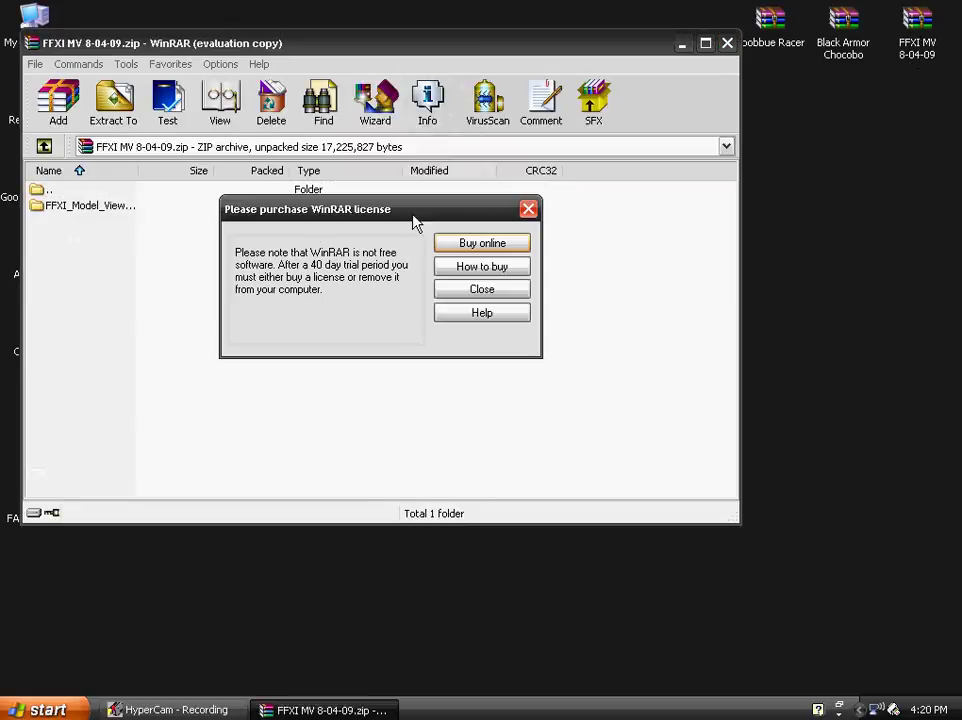
{"action": "left_click", "coordinate": [528, 209]}
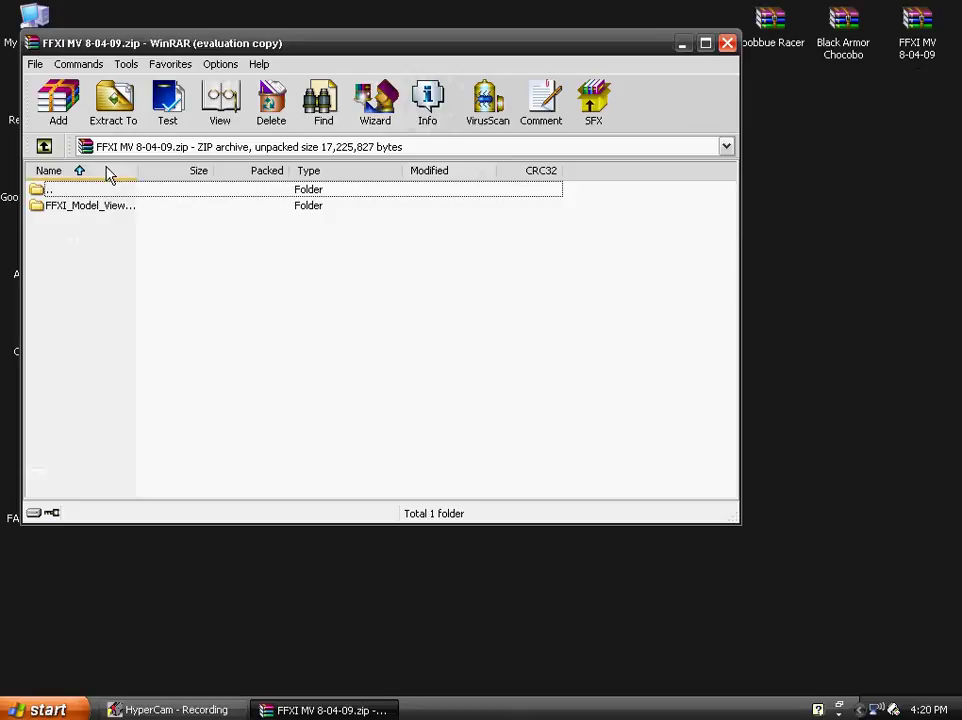
{"action": "left_click", "coordinate": [54, 208]}
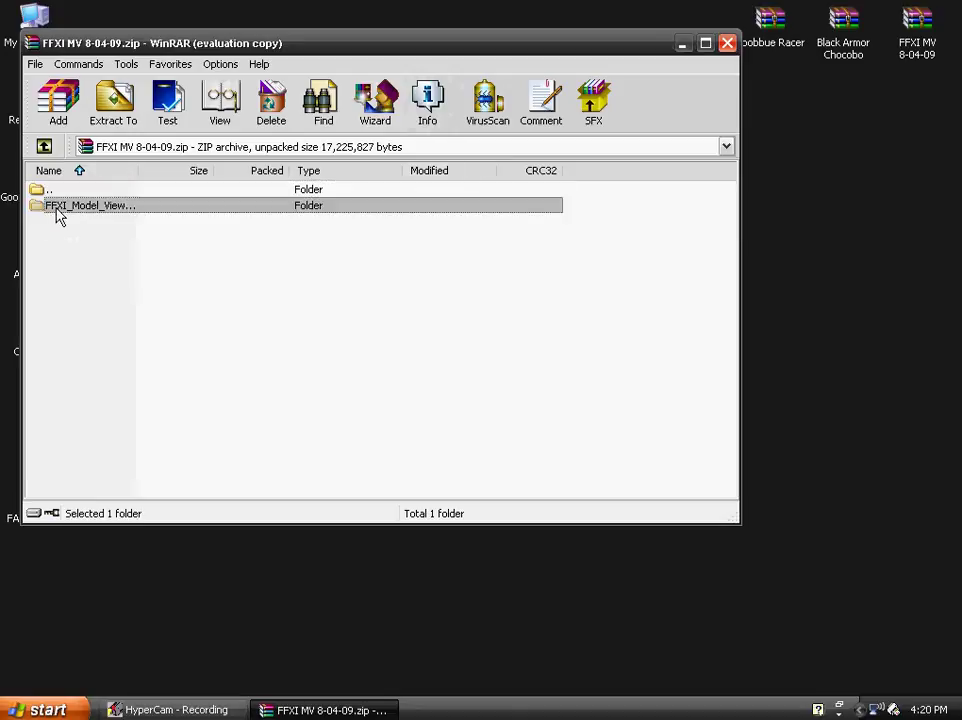
{"action": "left_click", "coordinate": [108, 97]}
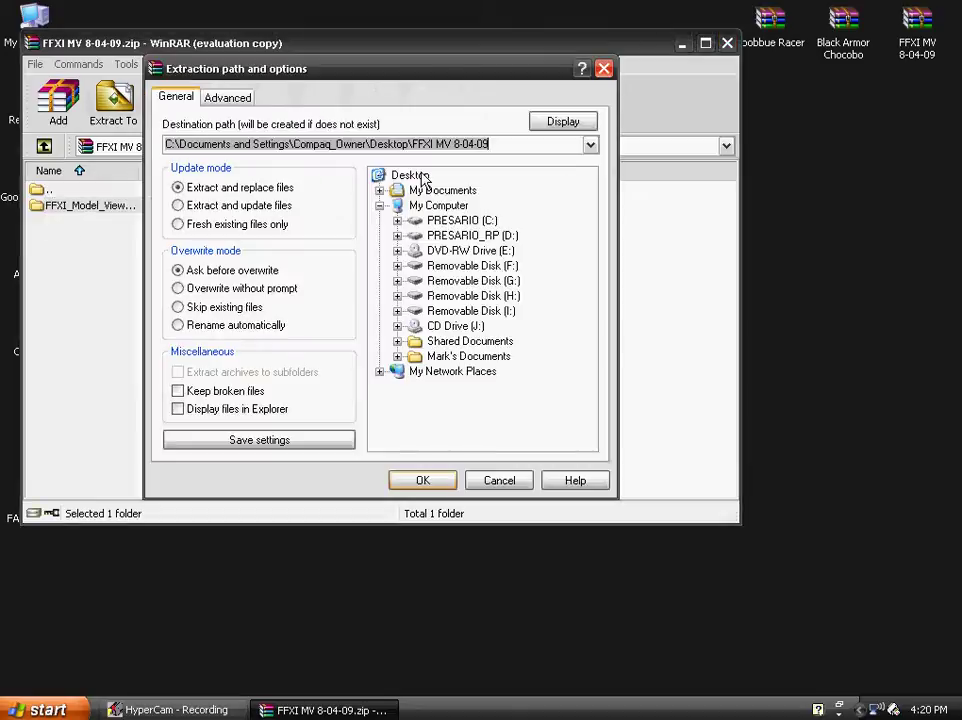
{"action": "left_click", "coordinate": [410, 175]}
{"action": "left_click", "coordinate": [422, 480]}
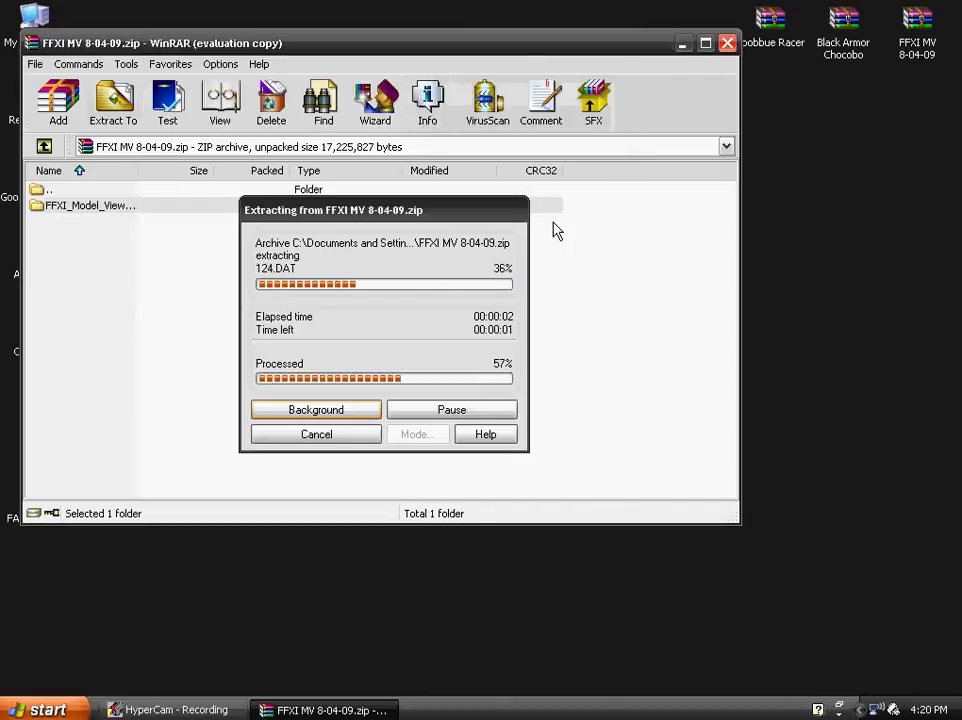
{"action": "left_click", "coordinate": [727, 43]}
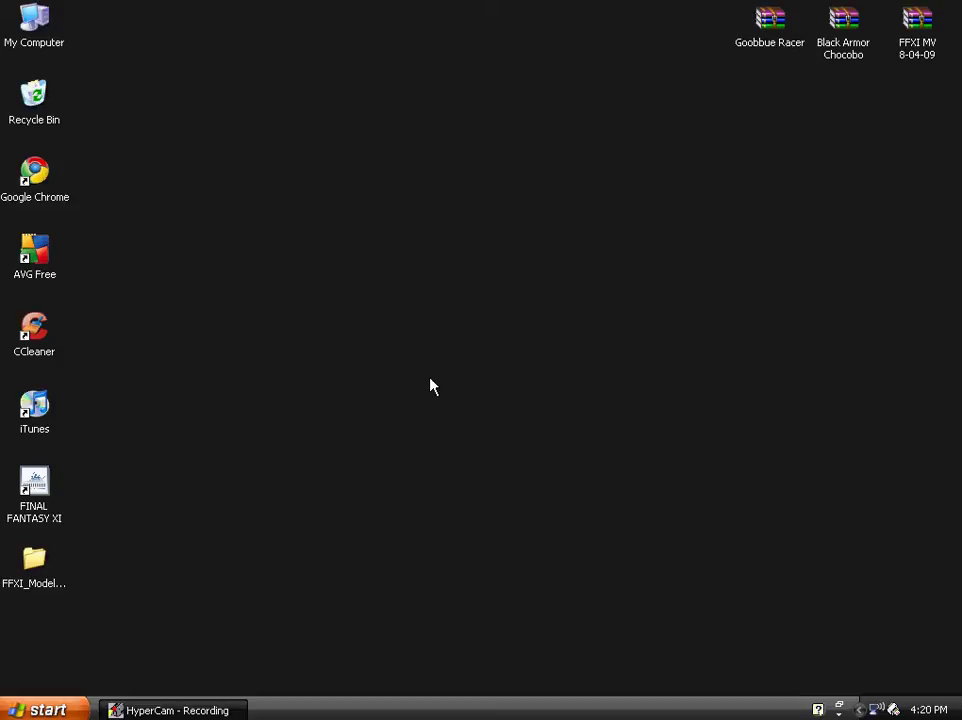
{"action": "left_click_drag", "start_coordinate": [5, 573], "coordinate": [690, 28]}
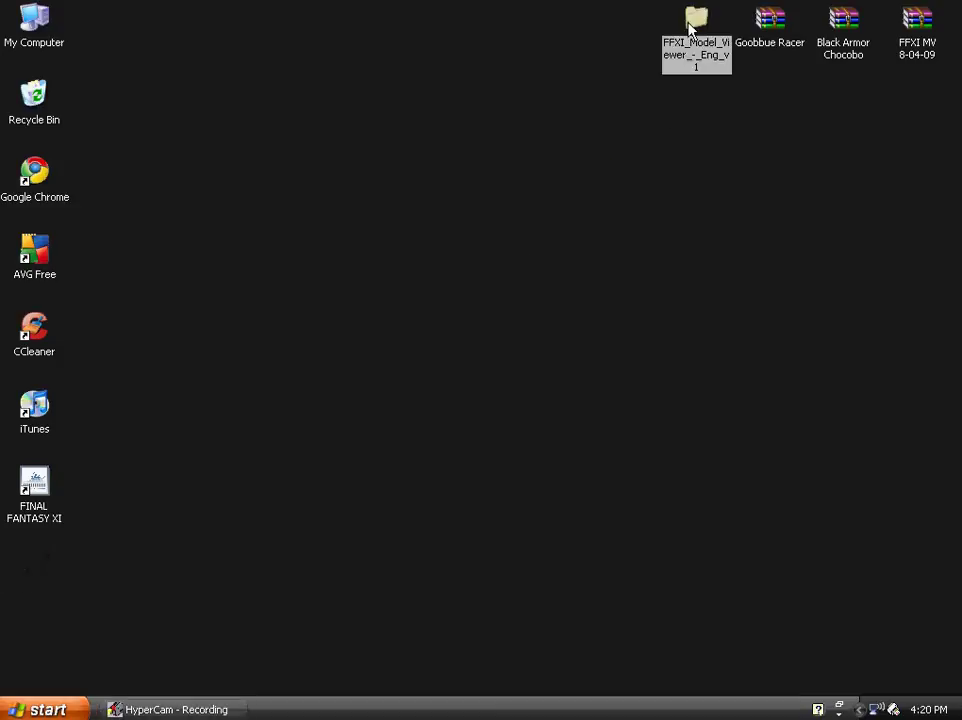
{"action": "left_click", "coordinate": [557, 113]}
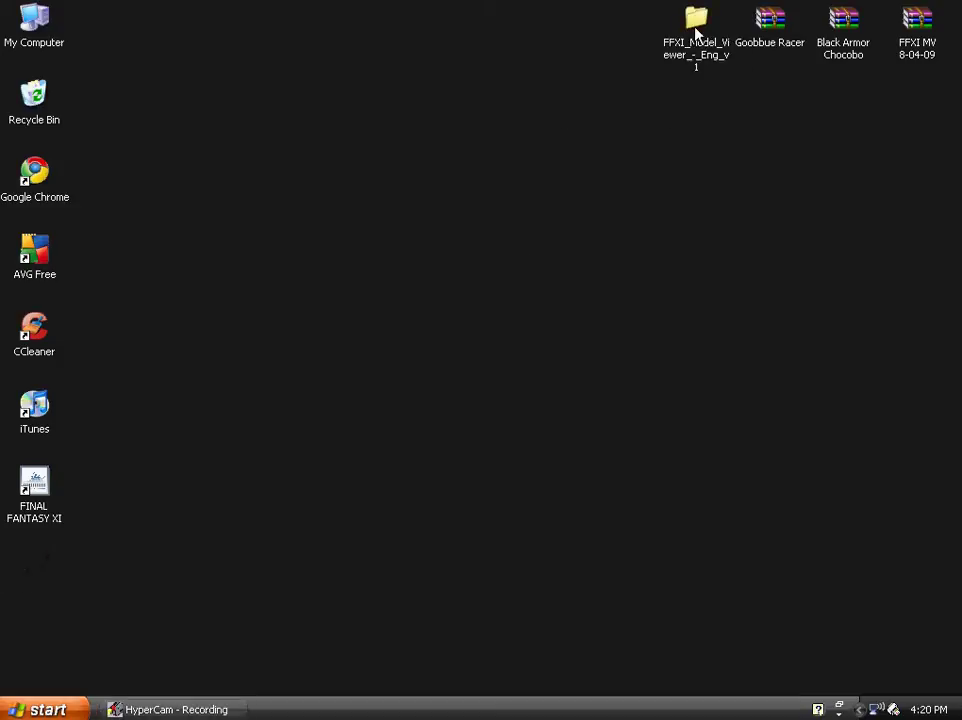
Step: Extract the 1-90-56 Backup Your file from Black Armor Chocobo.rar to the desktop
{"action": "double_click", "coordinate": [848, 30]}
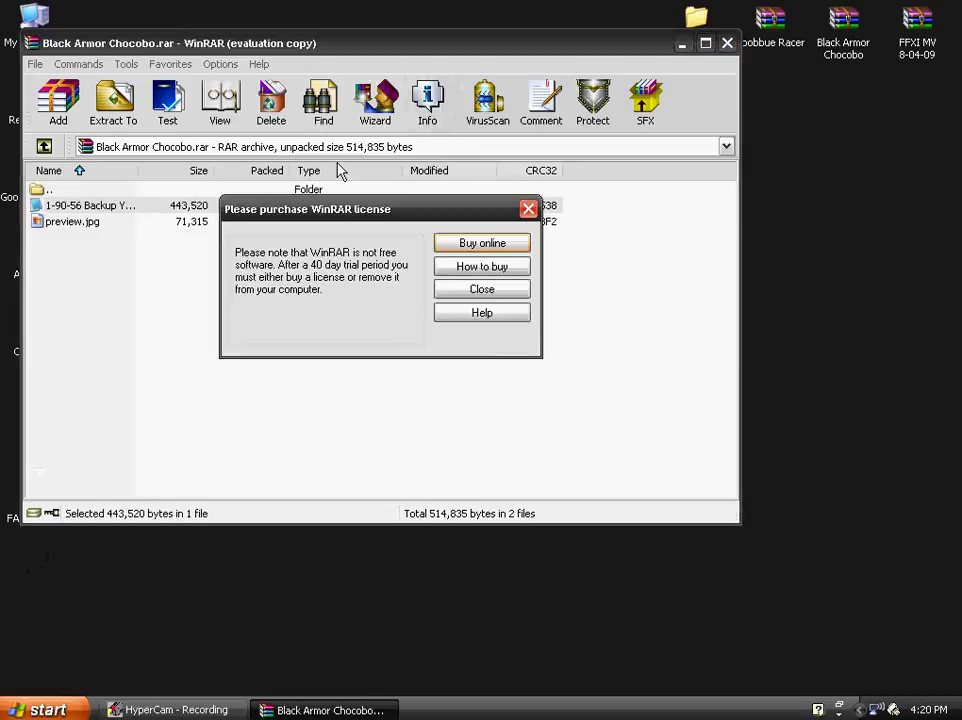
{"action": "left_click", "coordinate": [528, 209]}
{"action": "left_click", "coordinate": [113, 100]}
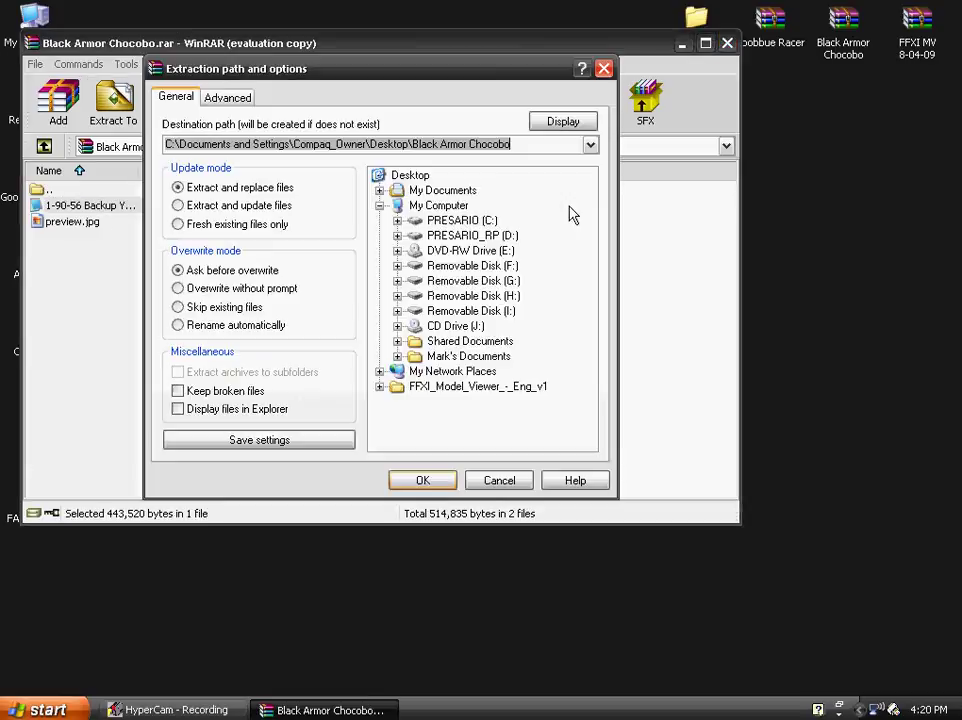
{"action": "left_click", "coordinate": [426, 482]}
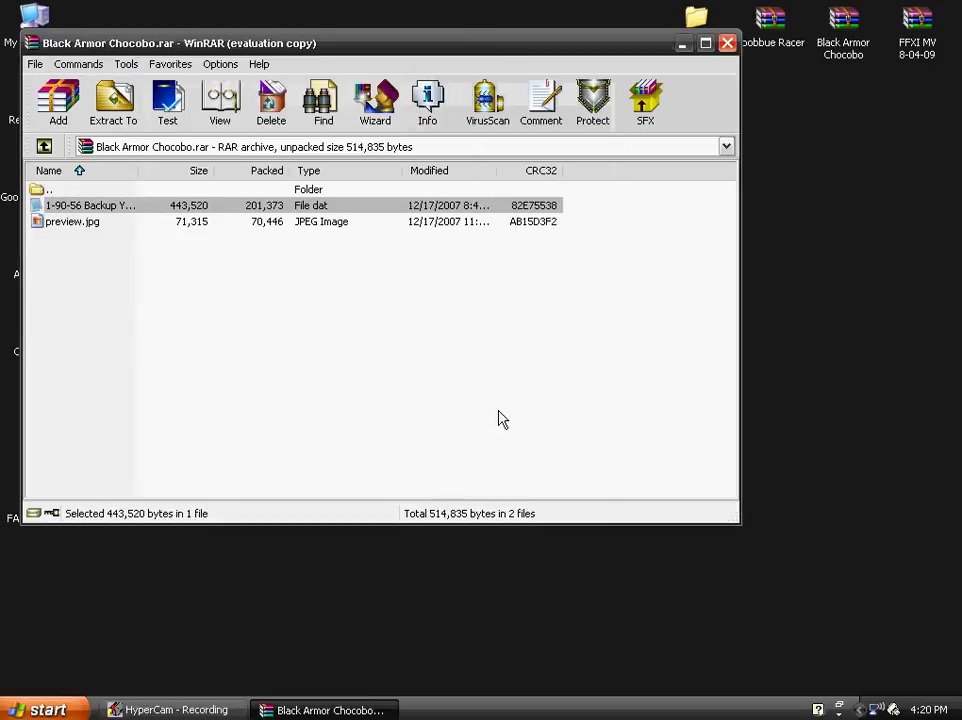
{"action": "left_click", "coordinate": [707, 44]}
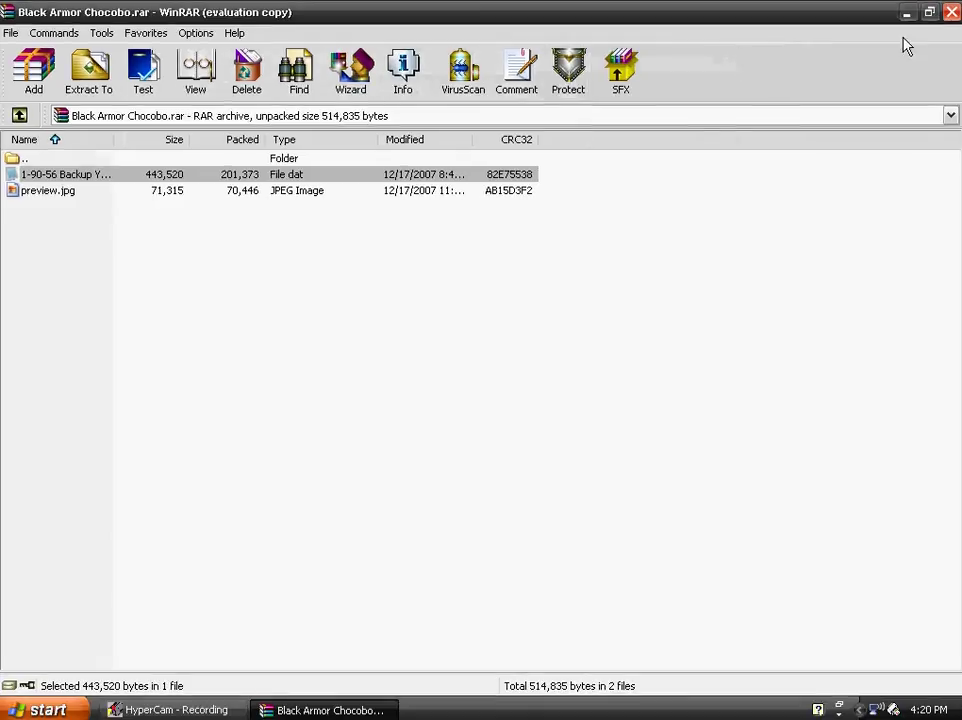
{"action": "left_click", "coordinate": [950, 11]}
{"action": "left_click_drag", "start_coordinate": [34, 572], "coordinate": [617, 38]}
Step: Extract Backup Your.dat from Goobbue Racer.rar to the Desktop
{"action": "double_click", "coordinate": [777, 28]}
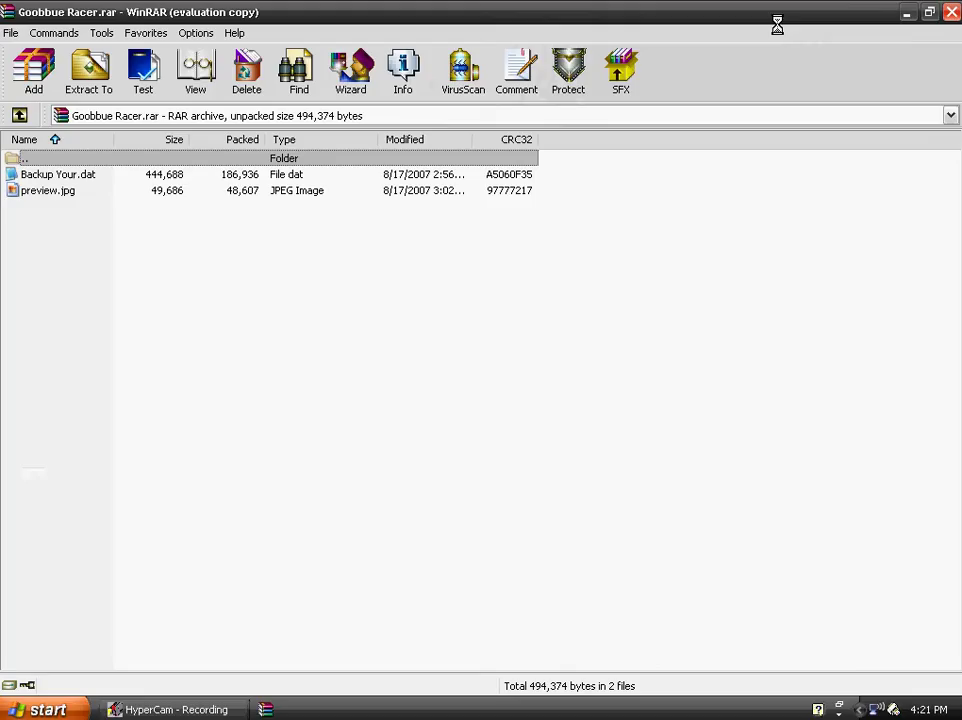
{"action": "left_click", "coordinate": [87, 180]}
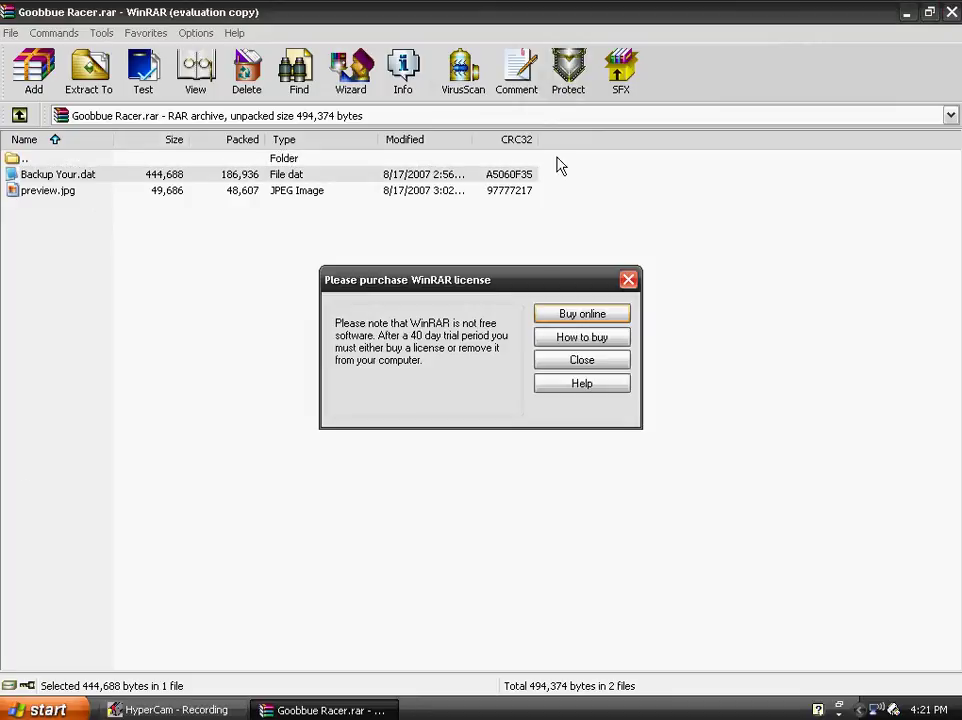
{"action": "left_click", "coordinate": [629, 279]}
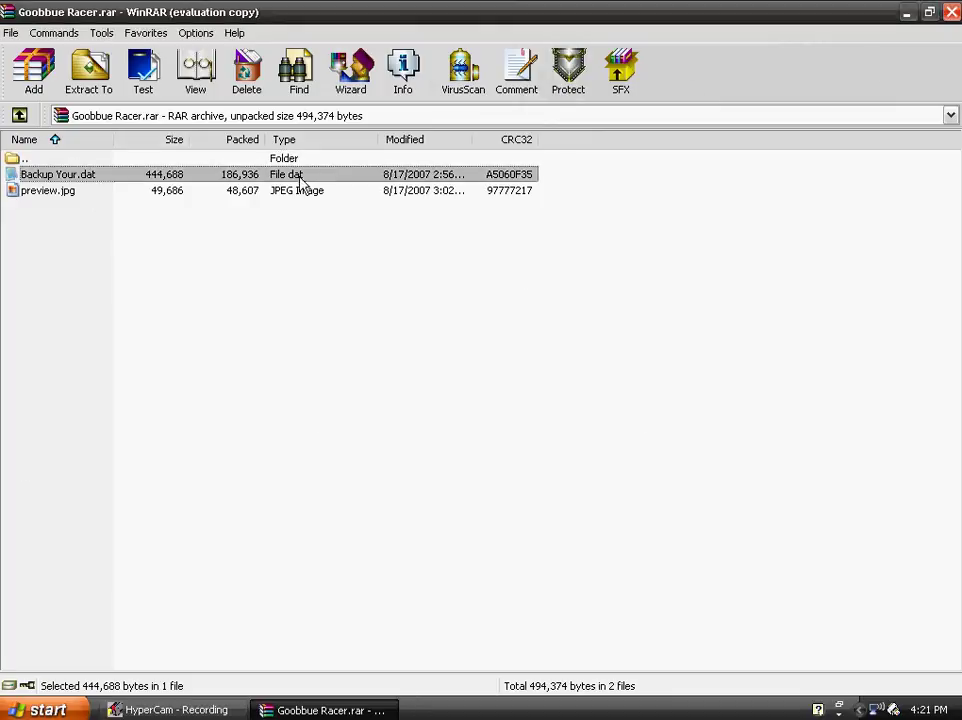
{"action": "left_click", "coordinate": [89, 70]}
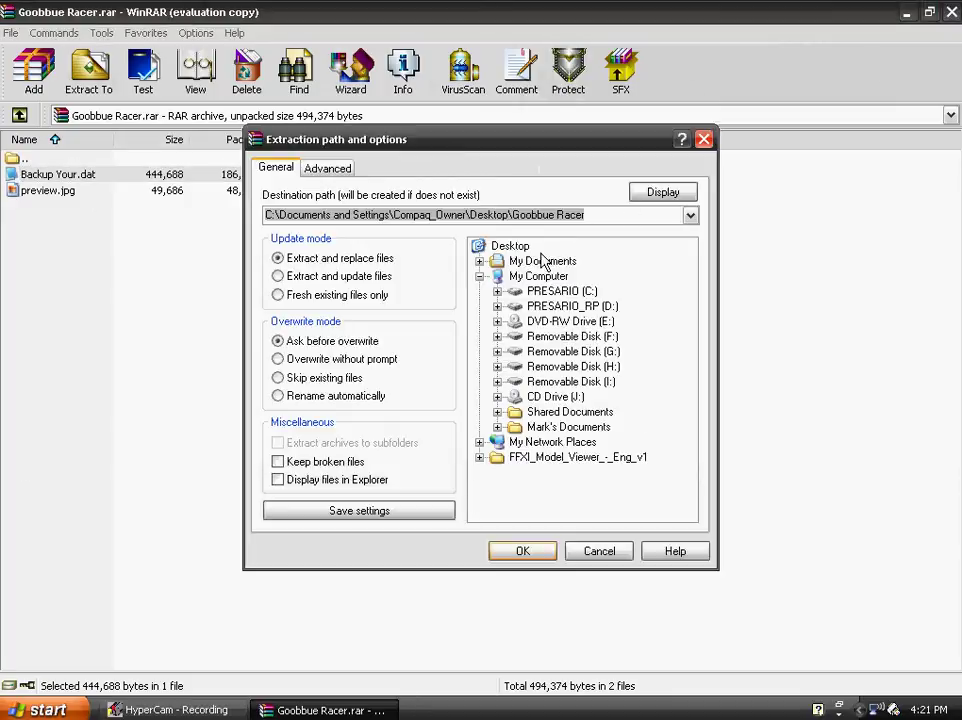
{"action": "left_click", "coordinate": [510, 246]}
{"action": "left_click", "coordinate": [522, 551]}
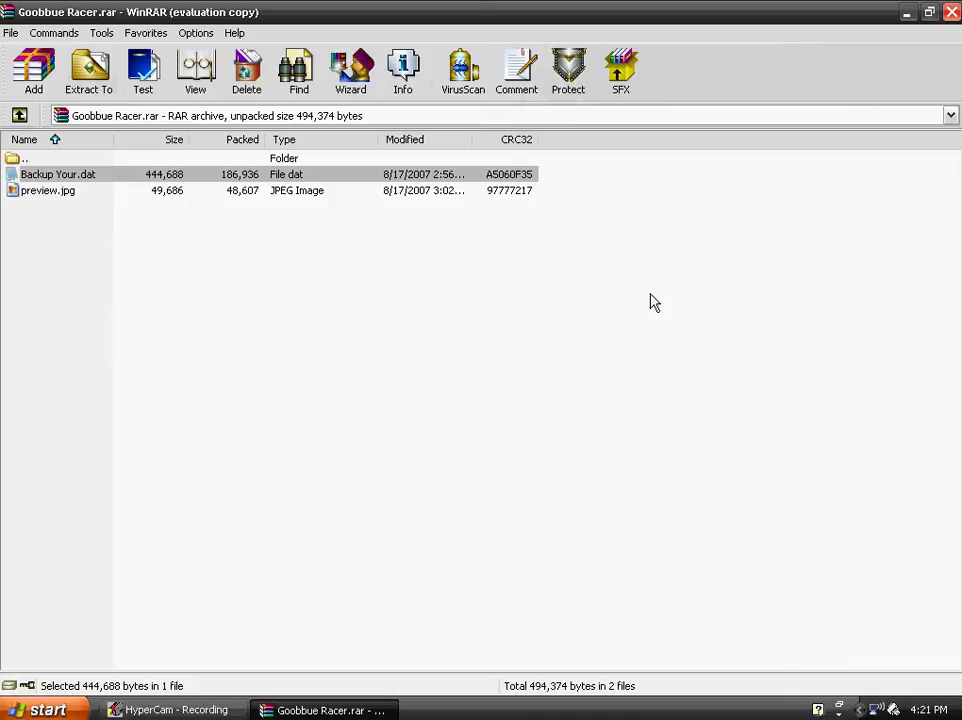
{"action": "left_click", "coordinate": [951, 12]}
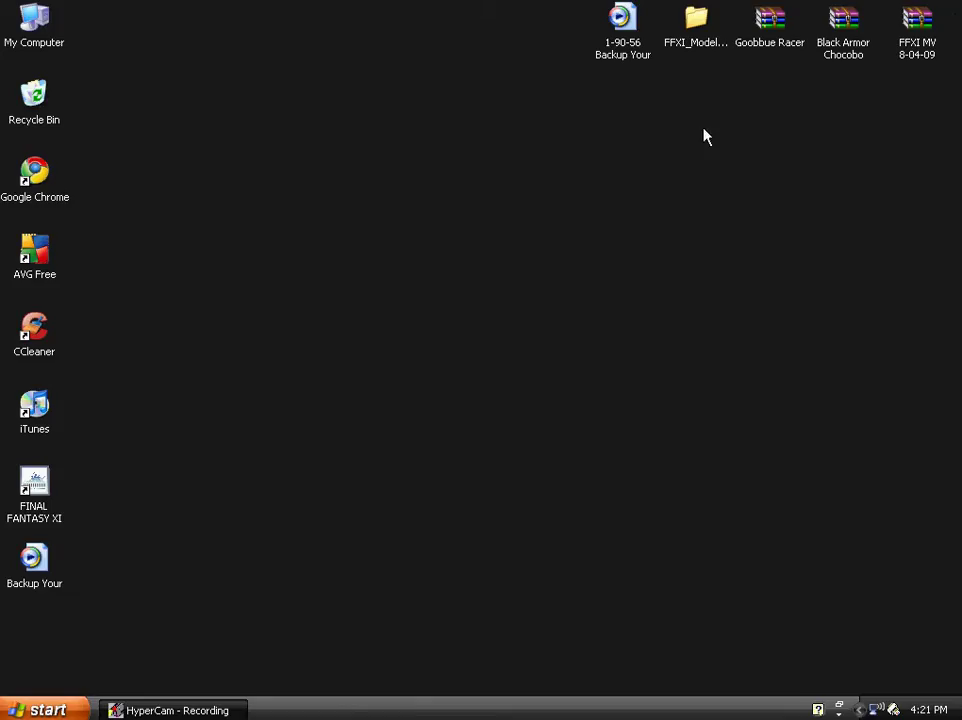
Step: Re-extract Backup Your.dat from Goobbue Racer.rar to the Desktop, choosing Yes to All to overwrite
{"action": "double_click", "coordinate": [770, 20]}
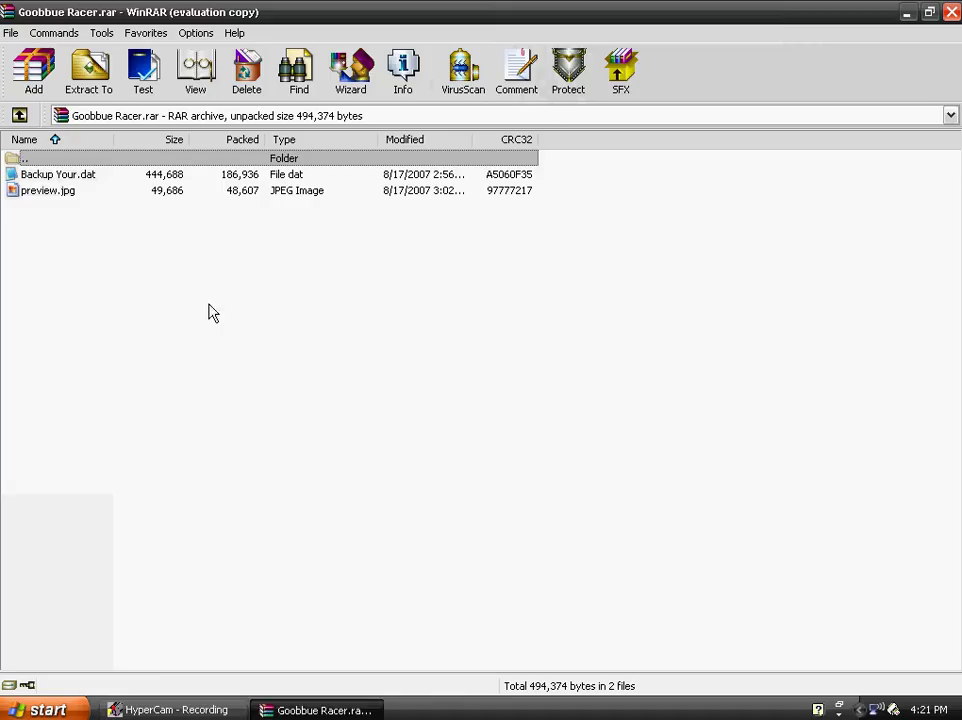
{"action": "left_click", "coordinate": [114, 178]}
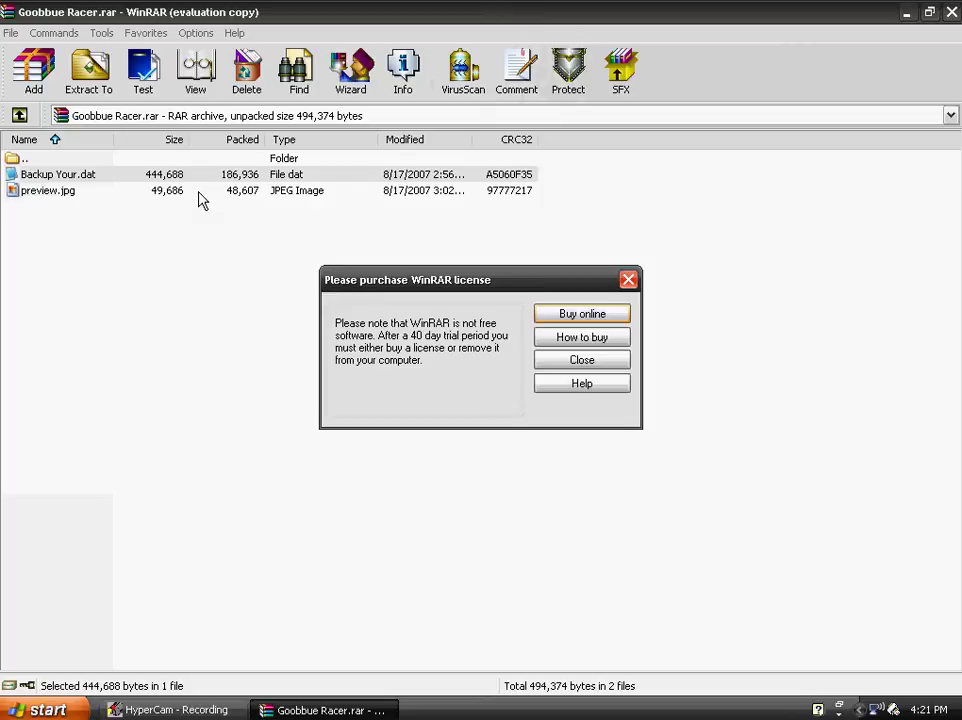
{"action": "left_click", "coordinate": [628, 279]}
{"action": "left_click", "coordinate": [89, 70]}
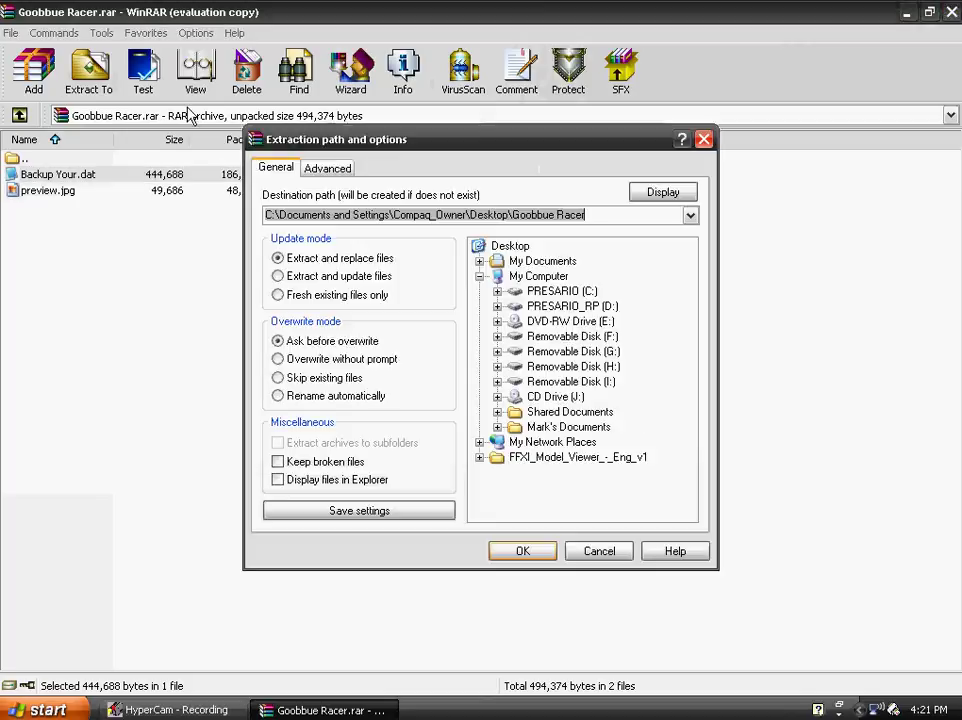
{"action": "left_click", "coordinate": [505, 247]}
{"action": "left_click", "coordinate": [535, 555]}
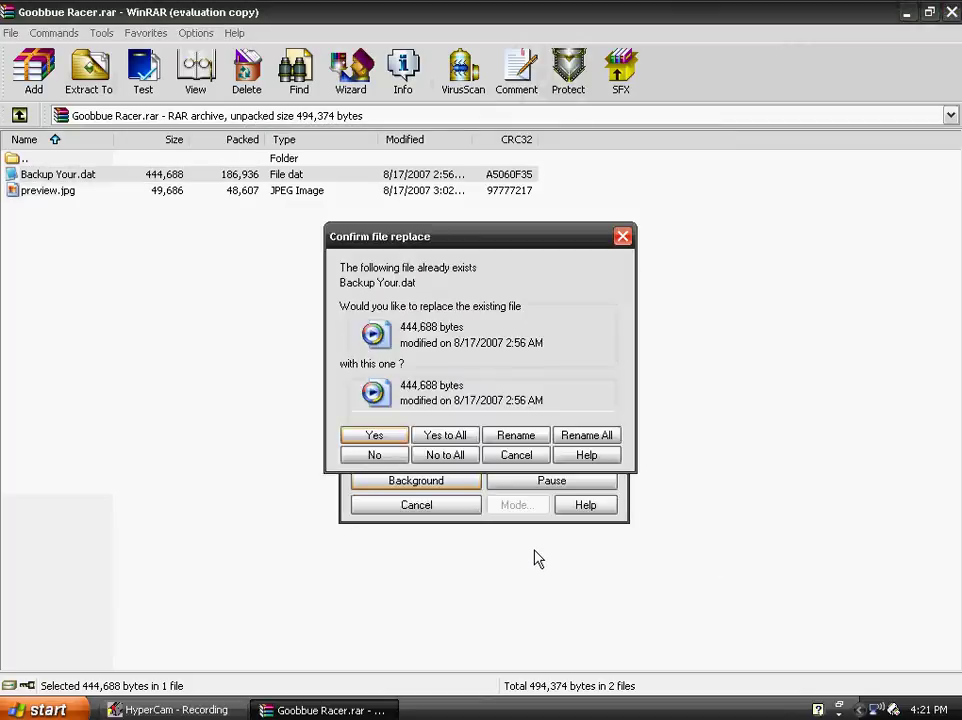
{"action": "left_click", "coordinate": [462, 441]}
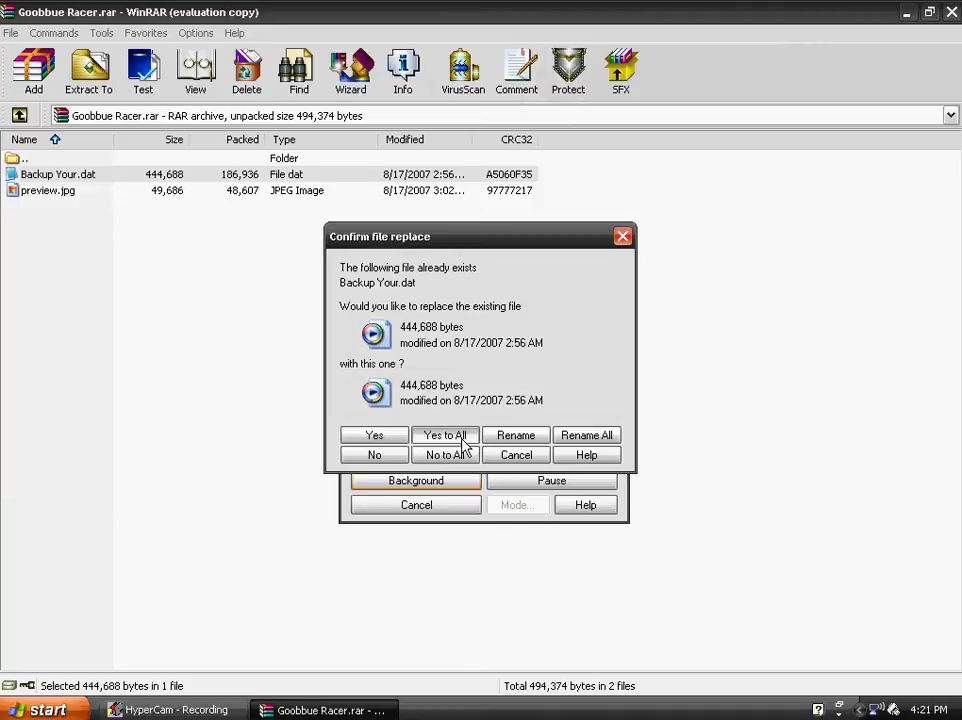
{"action": "left_click", "coordinate": [445, 435]}
{"action": "left_click", "coordinate": [955, 12]}
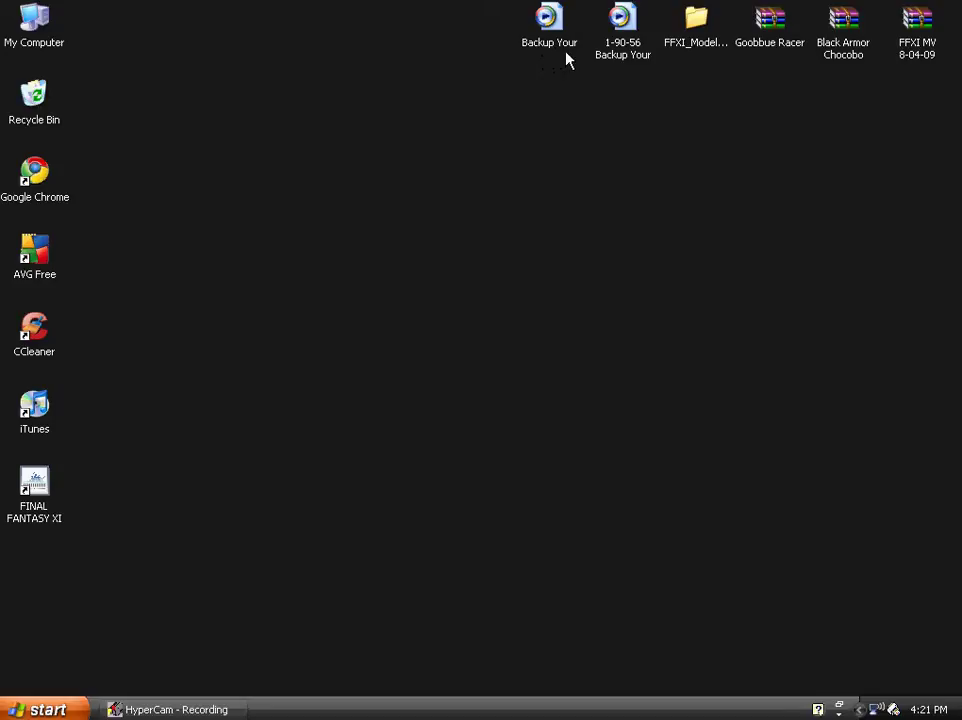
Step: Launch FFXImodelviewer-Eng V1-0-1 from the FFXI_Model_Viewer folder and maximize it
{"action": "double_click", "coordinate": [696, 20]}
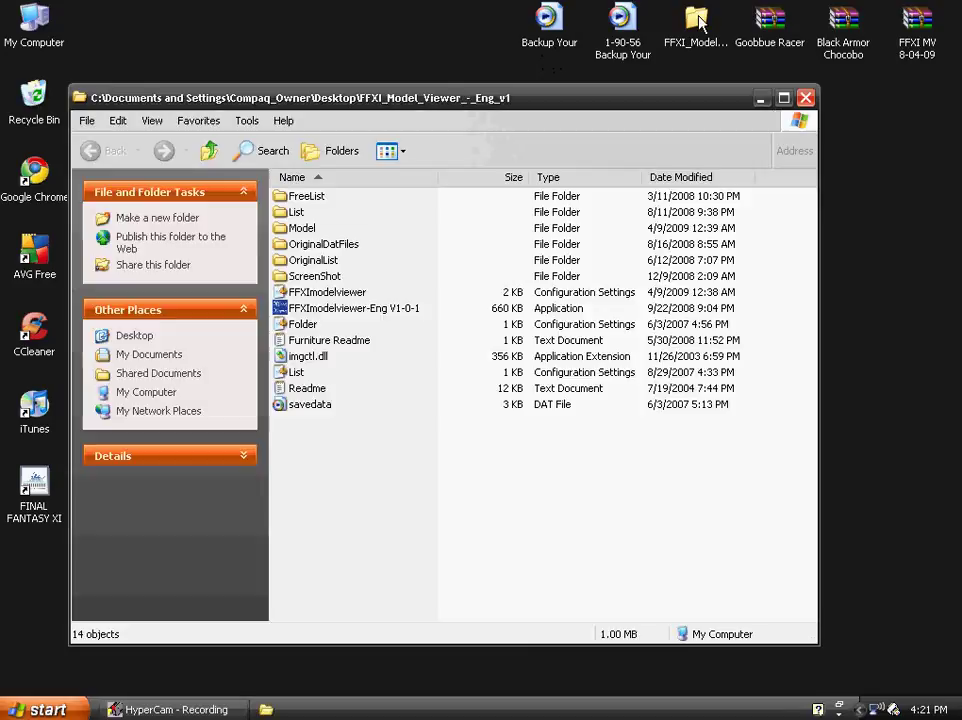
{"action": "left_click", "coordinate": [365, 316]}
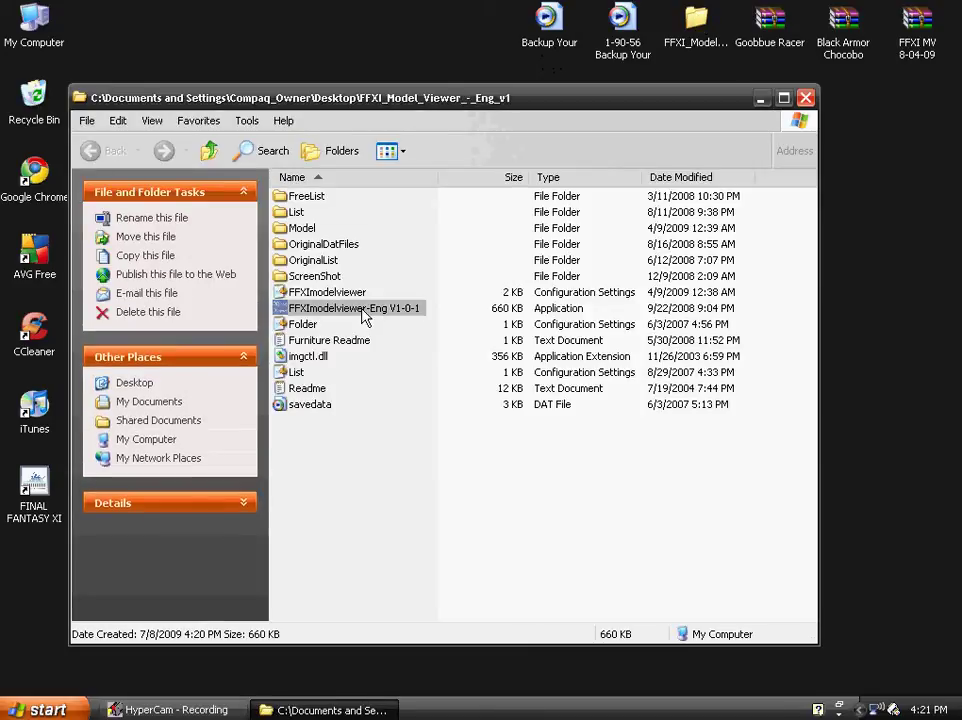
{"action": "double_click", "coordinate": [364, 316]}
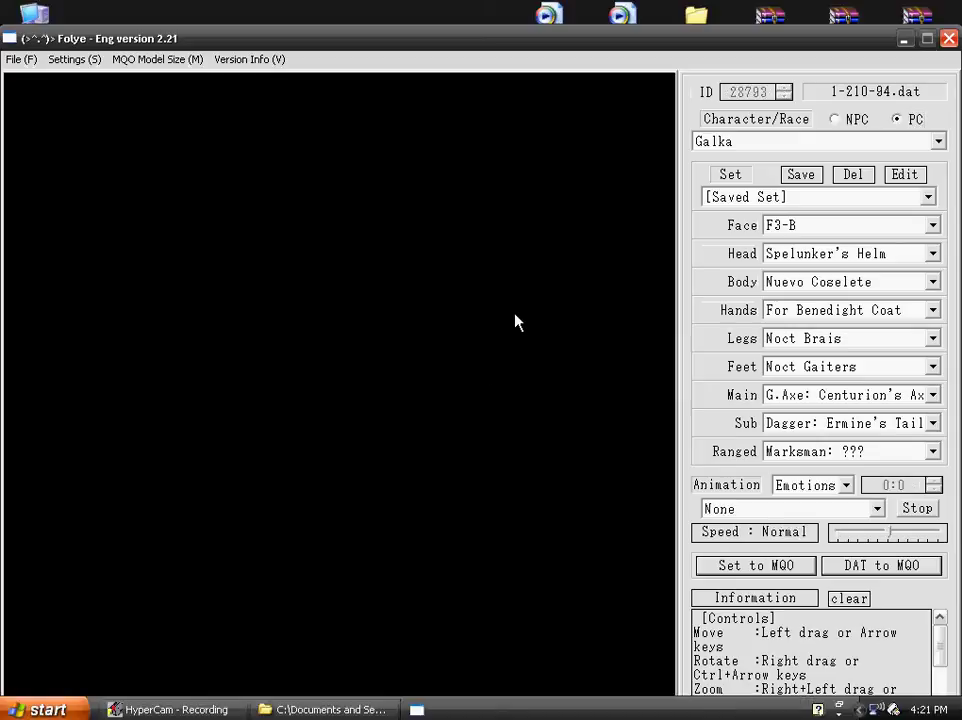
{"action": "double_click", "coordinate": [535, 38]}
Step: Switch the viewer to NPC models and choose Chocobo [PC] from the model list
{"action": "left_click", "coordinate": [750, 118]}
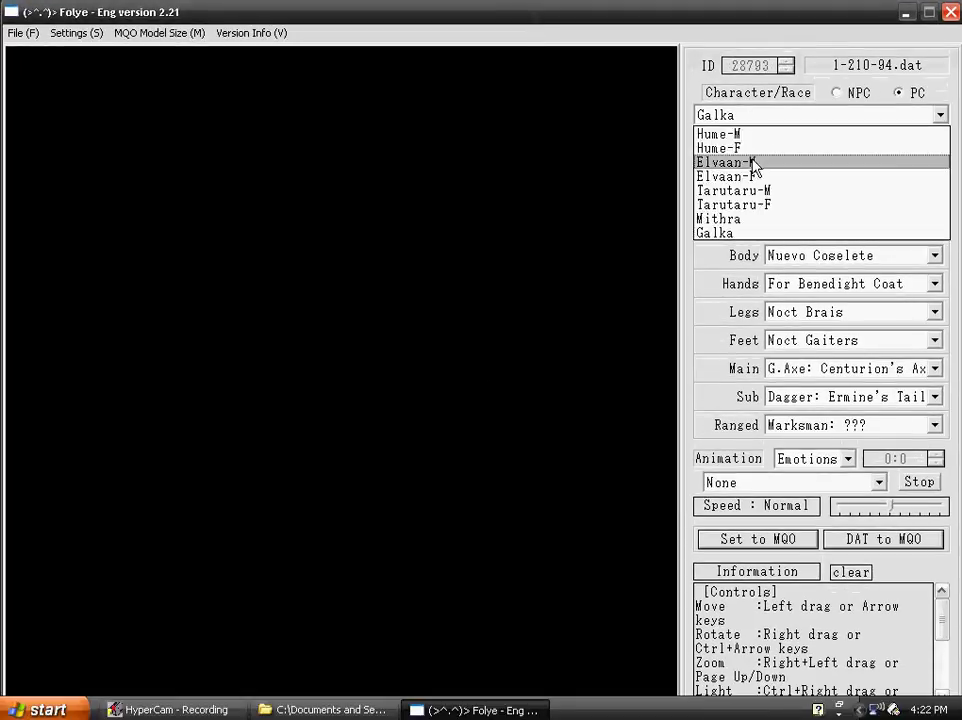
{"action": "left_click", "coordinate": [940, 115]}
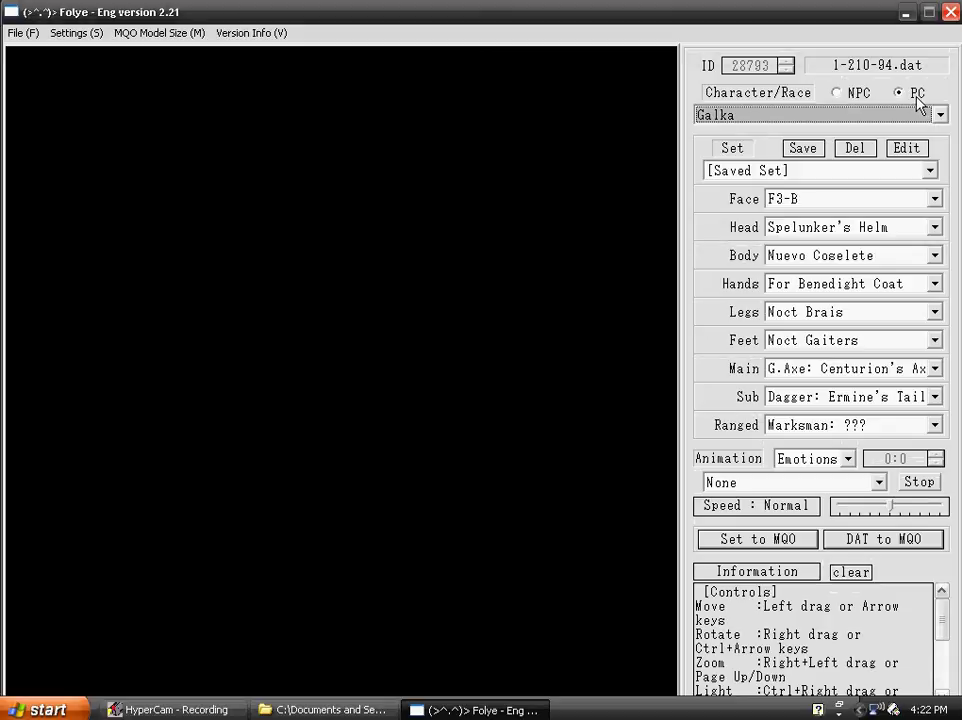
{"action": "left_click", "coordinate": [839, 97]}
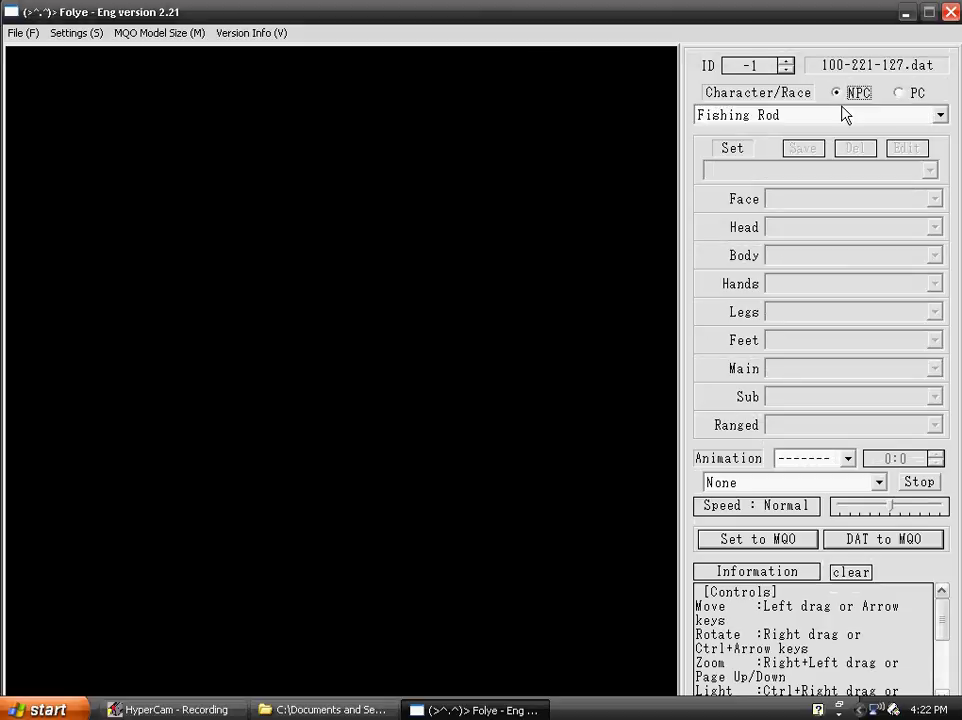
{"action": "left_click", "coordinate": [845, 116]}
{"action": "scroll", "coordinate": [842, 160], "scroll_direction": "down", "scroll_amount": 5}
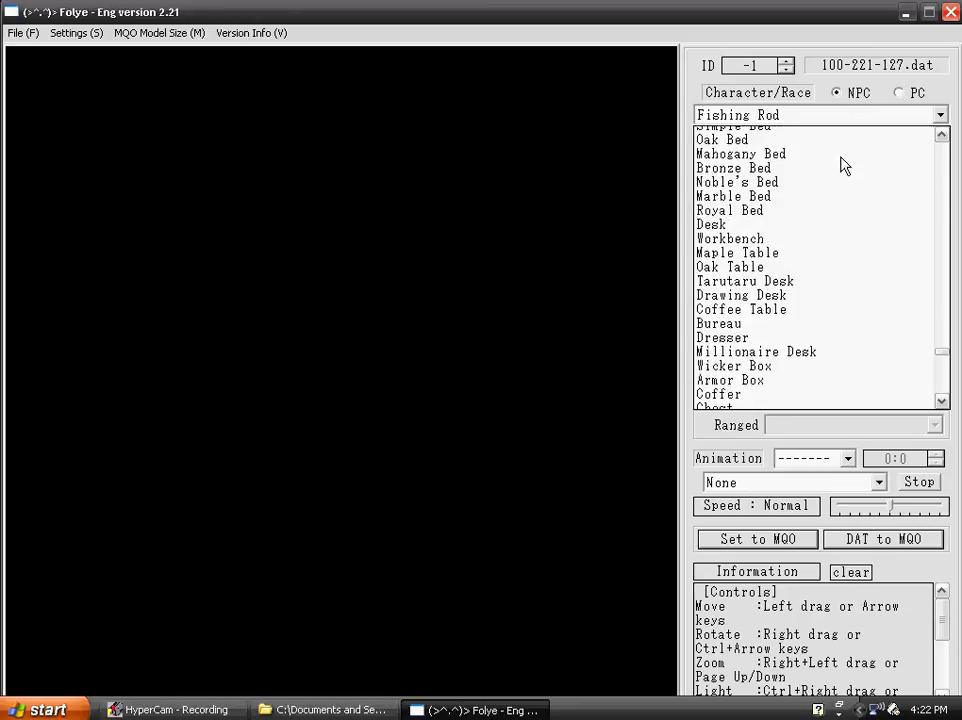
{"action": "scroll", "coordinate": [842, 240], "scroll_direction": "up", "scroll_amount": 15}
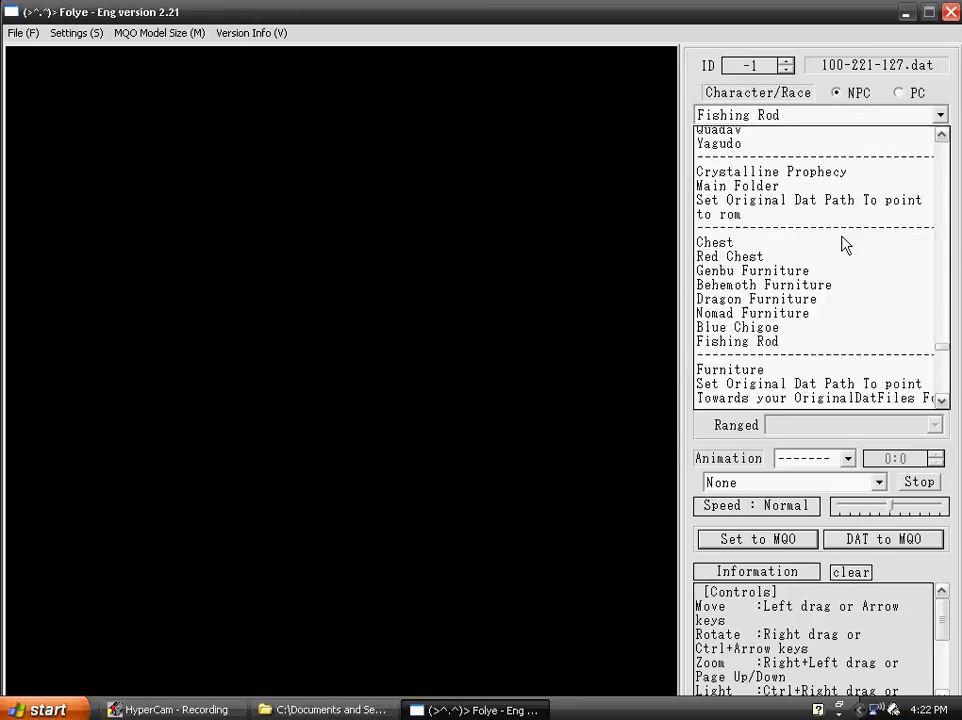
{"action": "scroll", "coordinate": [832, 305], "scroll_direction": "up", "scroll_amount": 12}
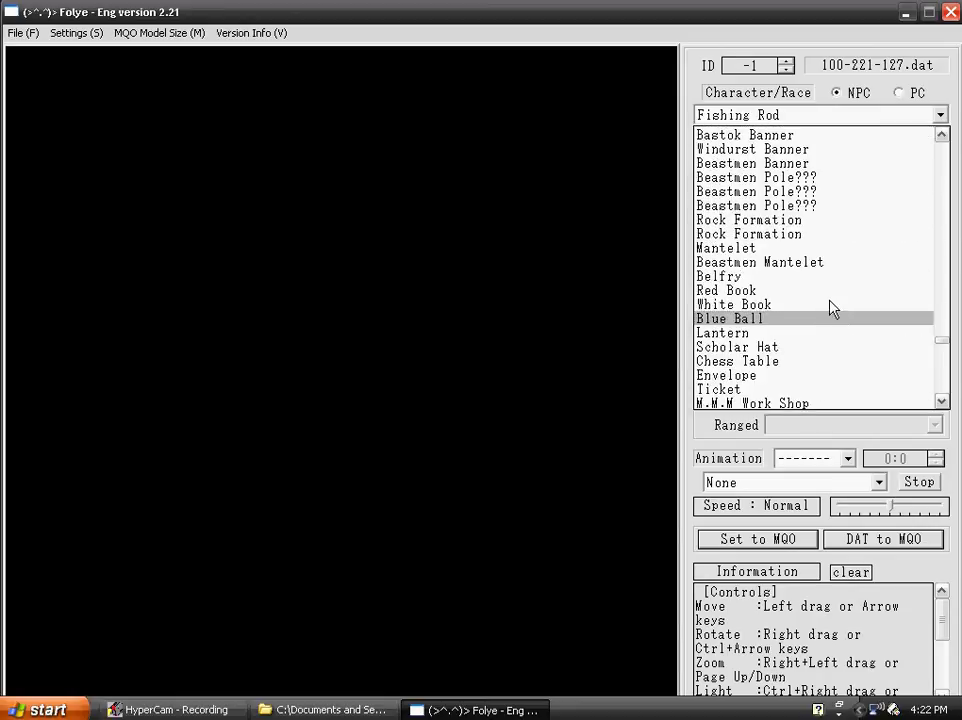
{"action": "scroll", "coordinate": [830, 312], "scroll_direction": "up", "scroll_amount": 8}
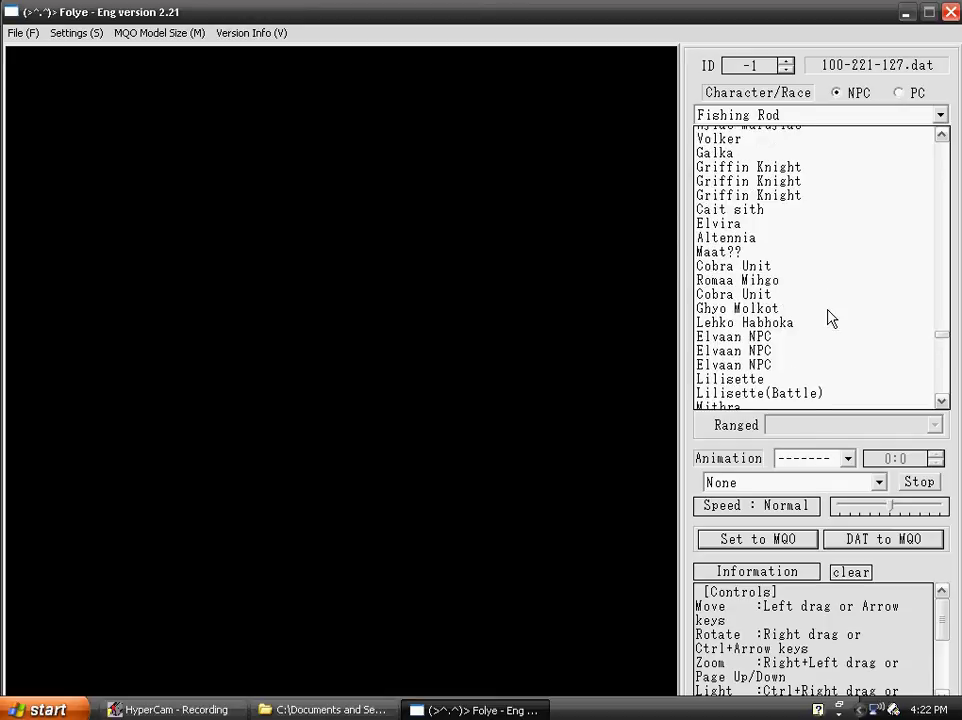
{"action": "scroll", "coordinate": [829, 318], "scroll_direction": "up", "scroll_amount": 2}
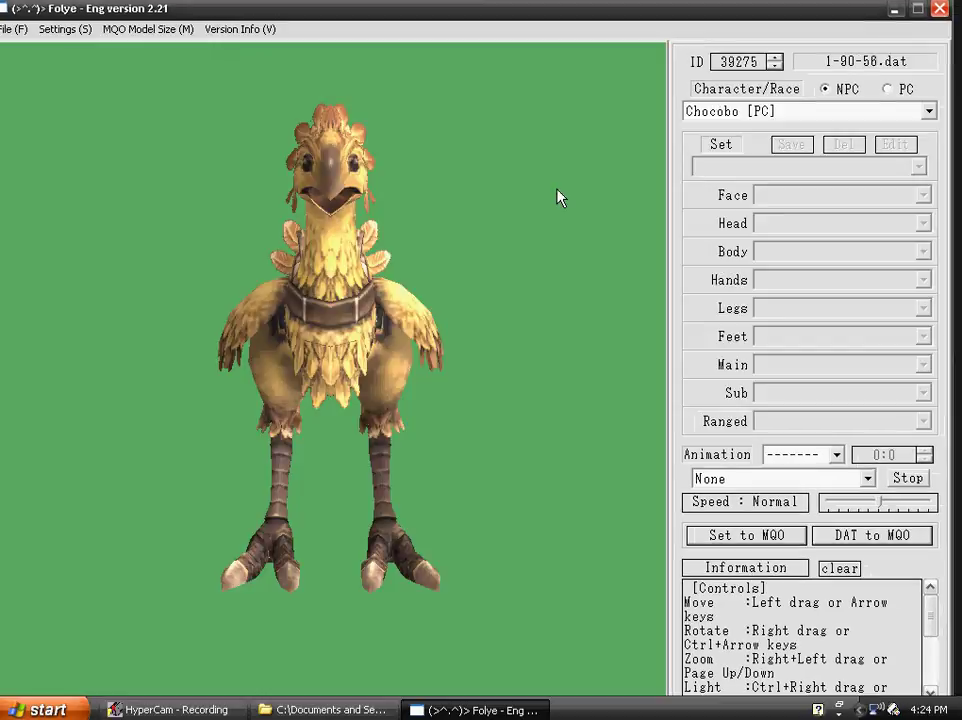
Step: Rotate the chocobo to view its side, then minimize Folye and close the leftover folder window
{"action": "left_click_drag", "start_coordinate": [283, 268], "coordinate": [316, 338]}
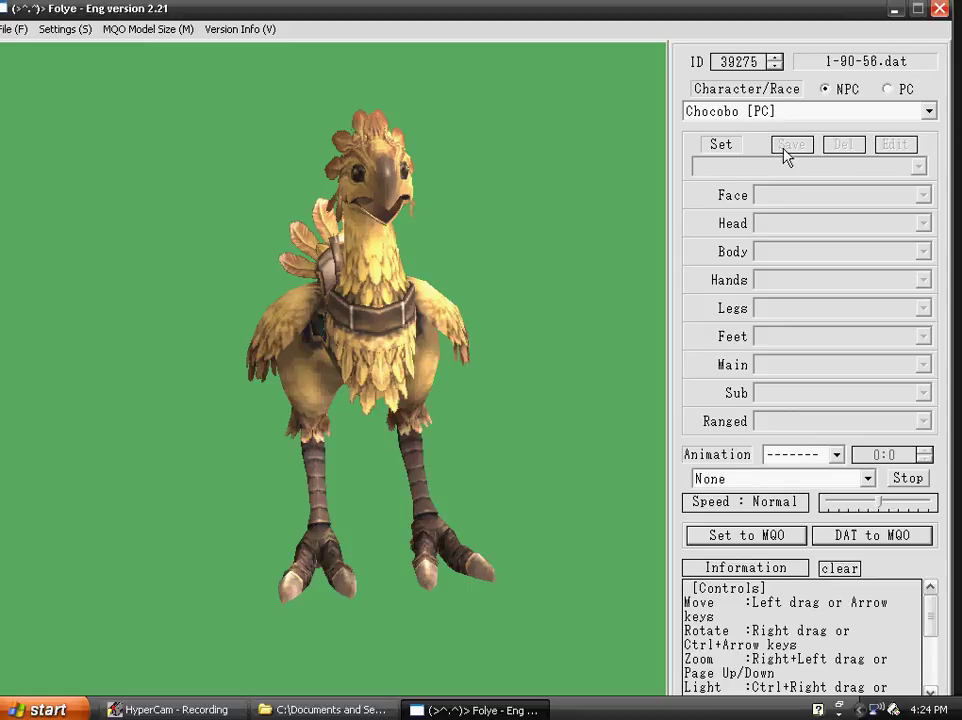
{"action": "left_click", "coordinate": [491, 708]}
{"action": "key", "text": "alt+F4"}
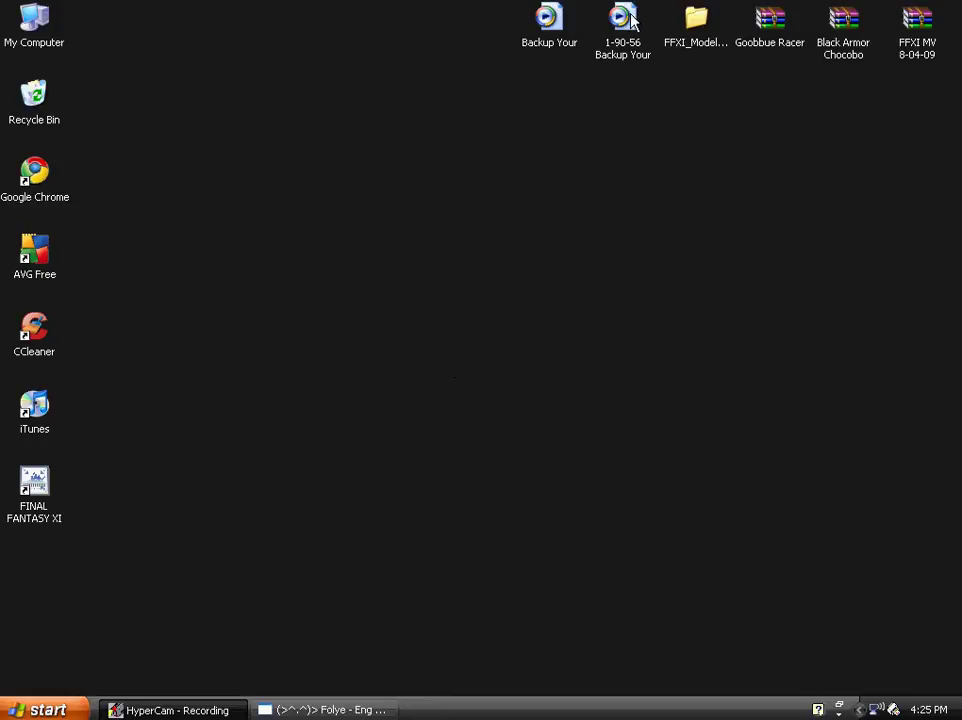
Step: Browse from My Computer to C:\Program Files\PlayOnline\SquareEnix\FINAL FANTASY XI and shorten the window
{"action": "left_click", "coordinate": [44, 709]}
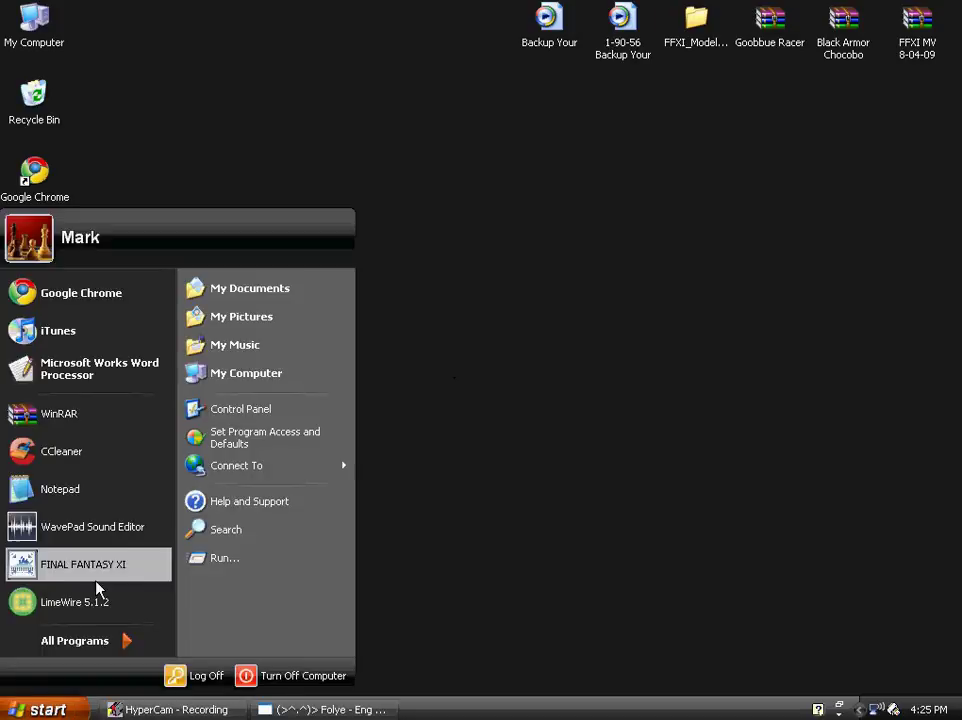
{"action": "left_click", "coordinate": [247, 373]}
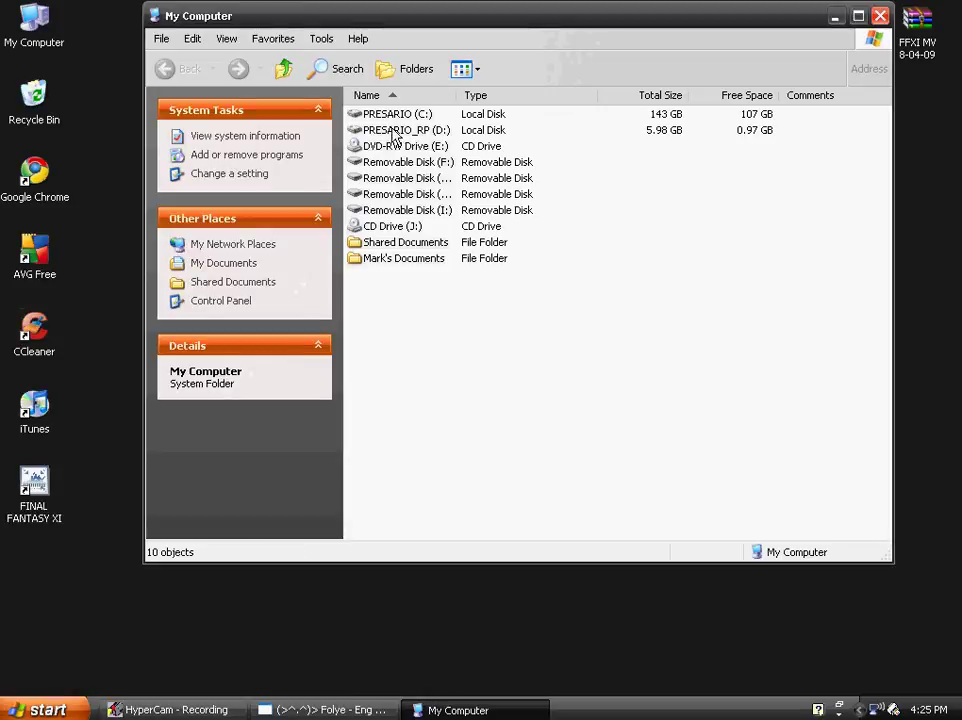
{"action": "double_click", "coordinate": [395, 116]}
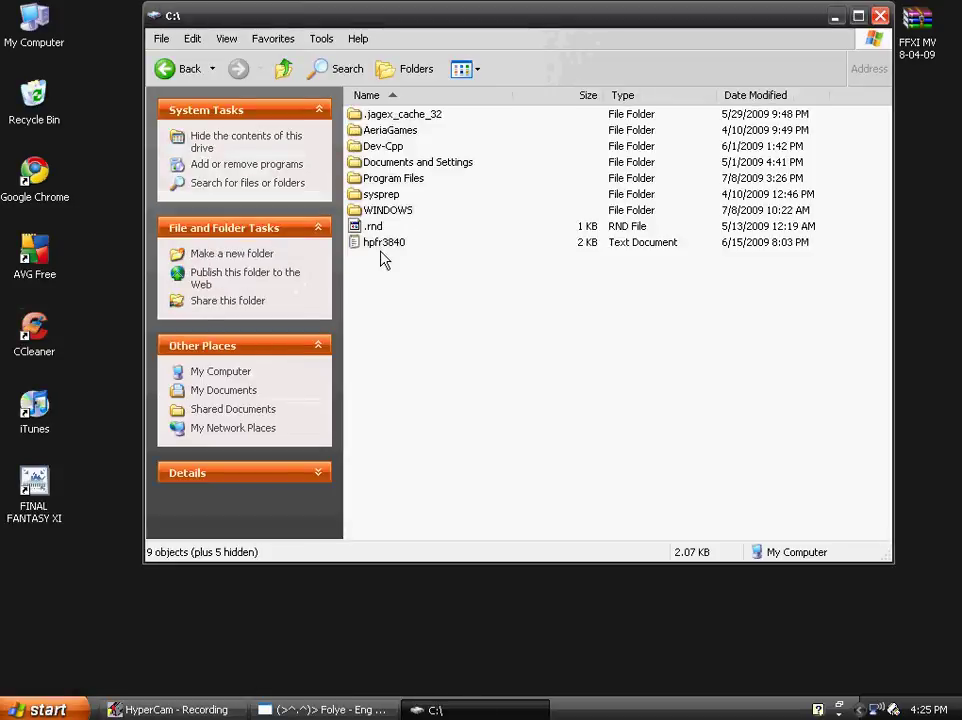
{"action": "double_click", "coordinate": [400, 179]}
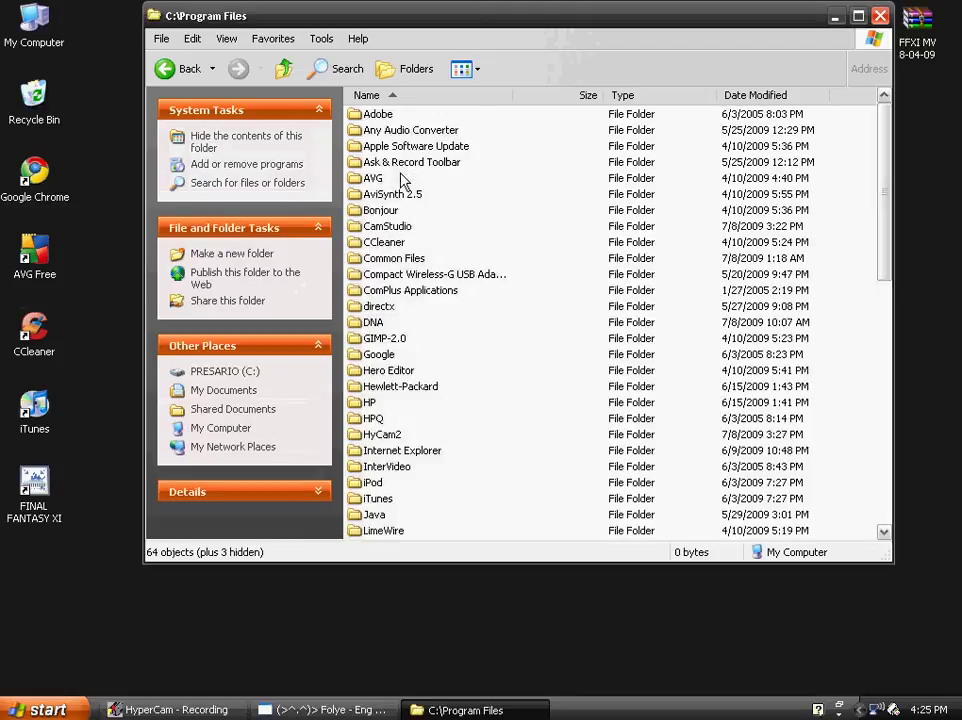
{"action": "scroll", "coordinate": [413, 377], "scroll_direction": "down", "scroll_amount": 9}
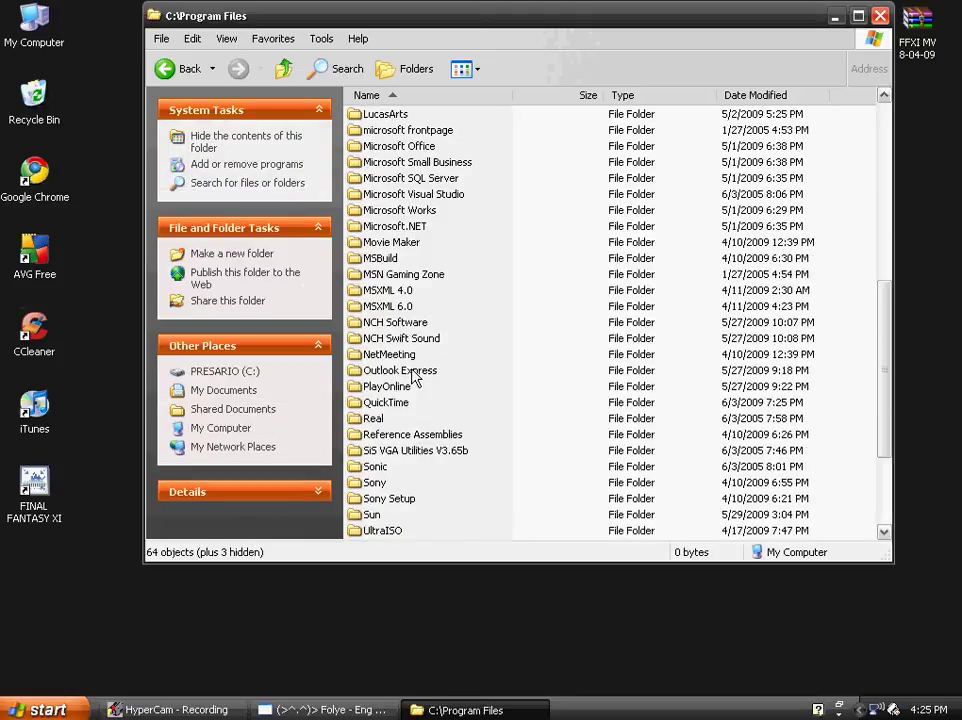
{"action": "double_click", "coordinate": [400, 388]}
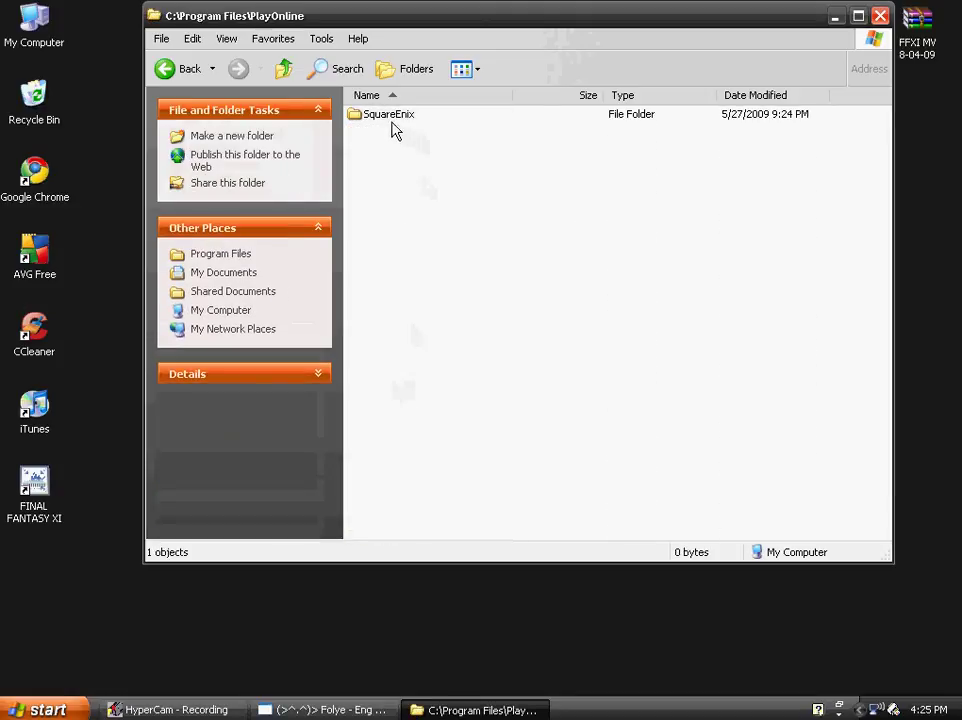
{"action": "double_click", "coordinate": [384, 113]}
{"action": "double_click", "coordinate": [386, 114]}
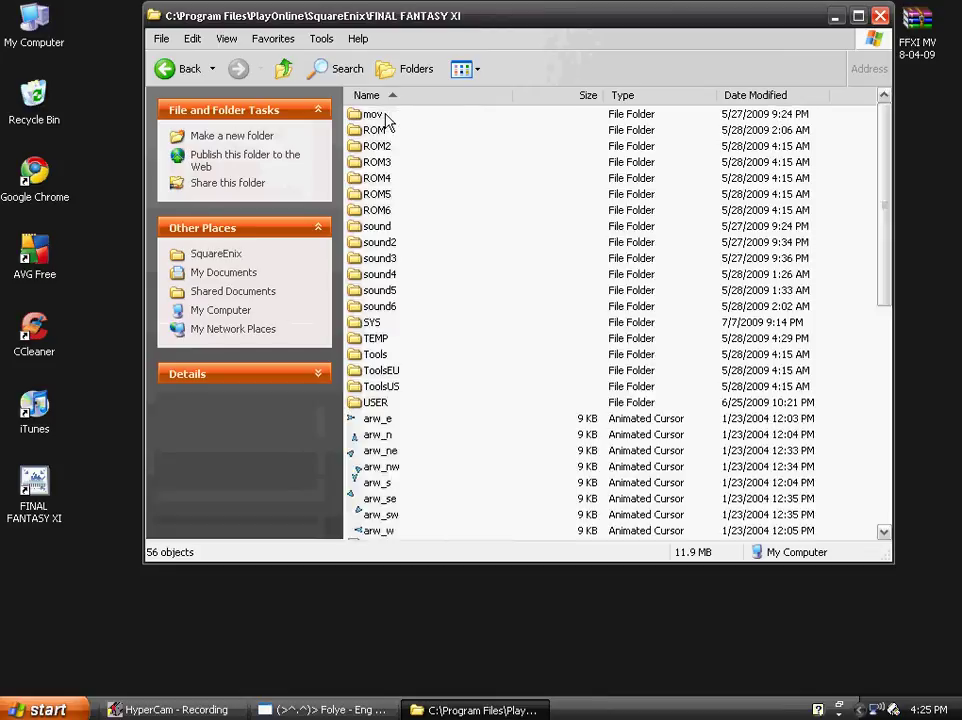
{"action": "left_click_drag", "start_coordinate": [444, 4], "coordinate": [482, 86]}
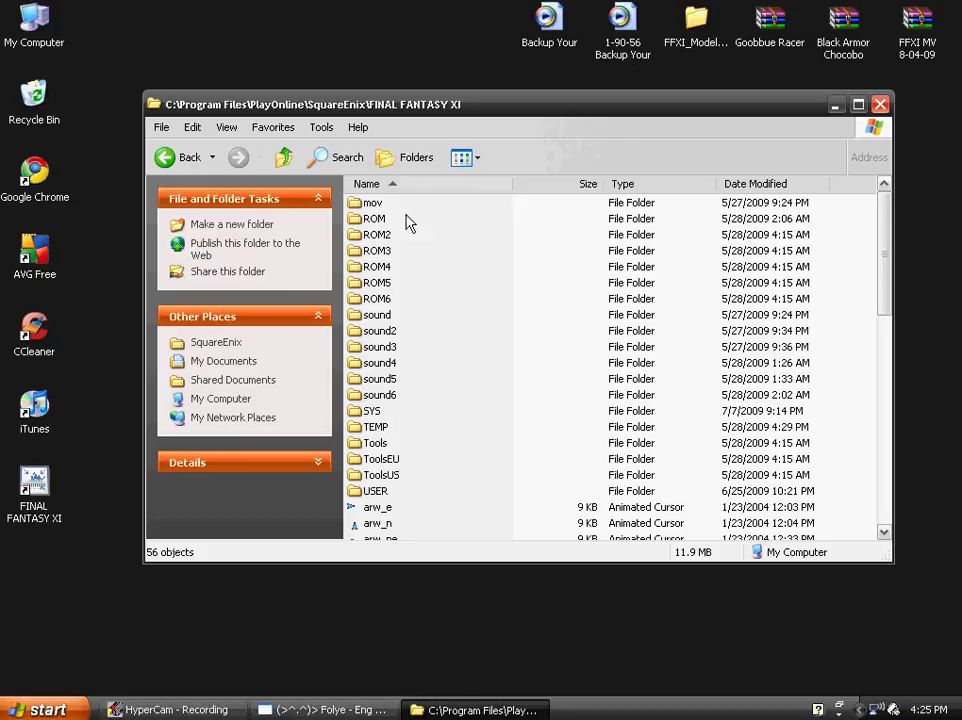
Step: Open ROM\90 in the FINAL FANTASY XI folder and scroll through its 128 DAT files
{"action": "left_click", "coordinate": [379, 223]}
{"action": "double_click", "coordinate": [376, 220]}
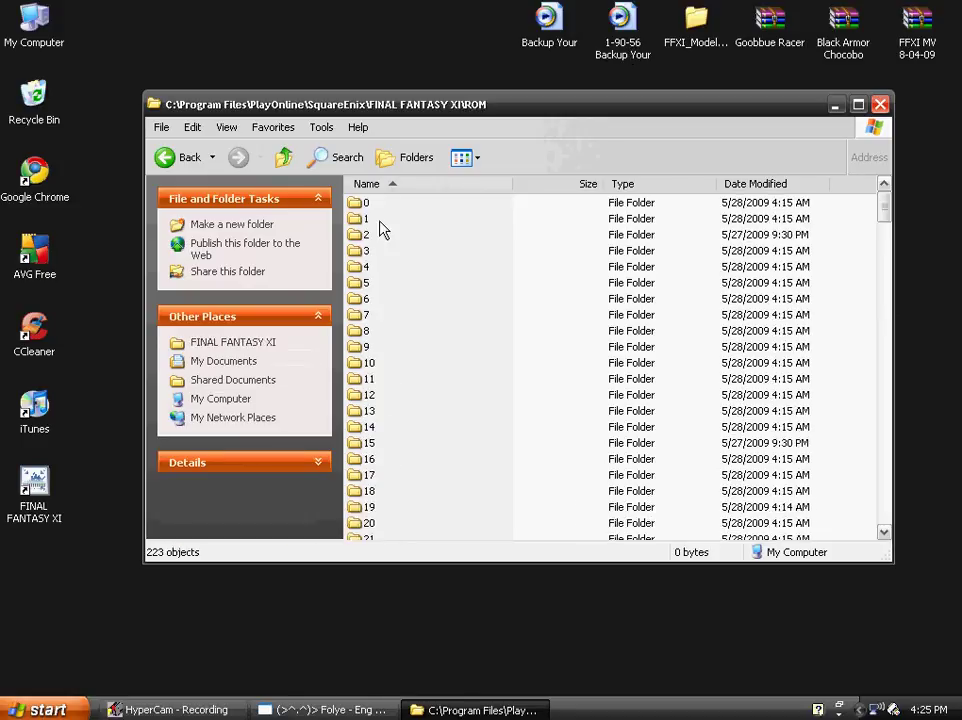
{"action": "scroll", "coordinate": [470, 298], "scroll_direction": "down", "scroll_amount": 13}
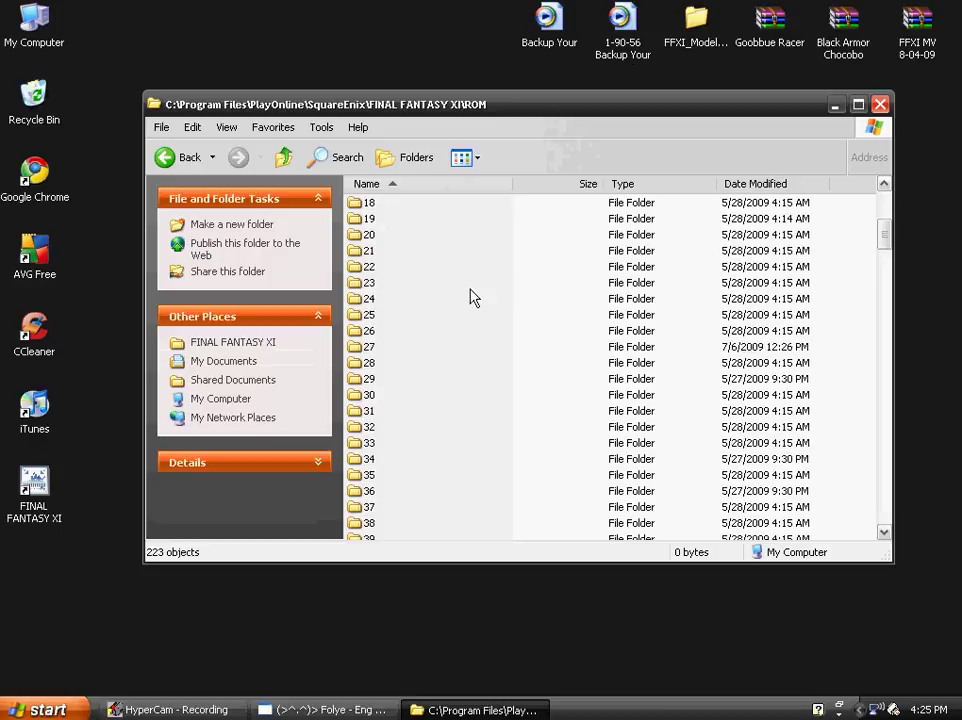
{"action": "scroll", "coordinate": [461, 307], "scroll_direction": "down", "scroll_amount": 13}
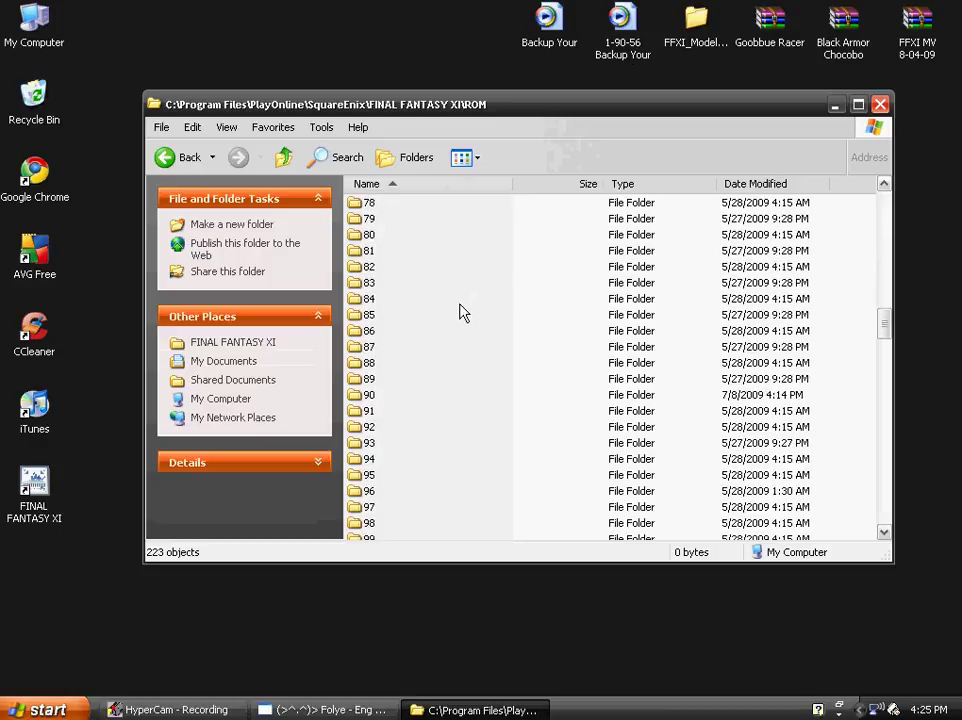
{"action": "double_click", "coordinate": [362, 394]}
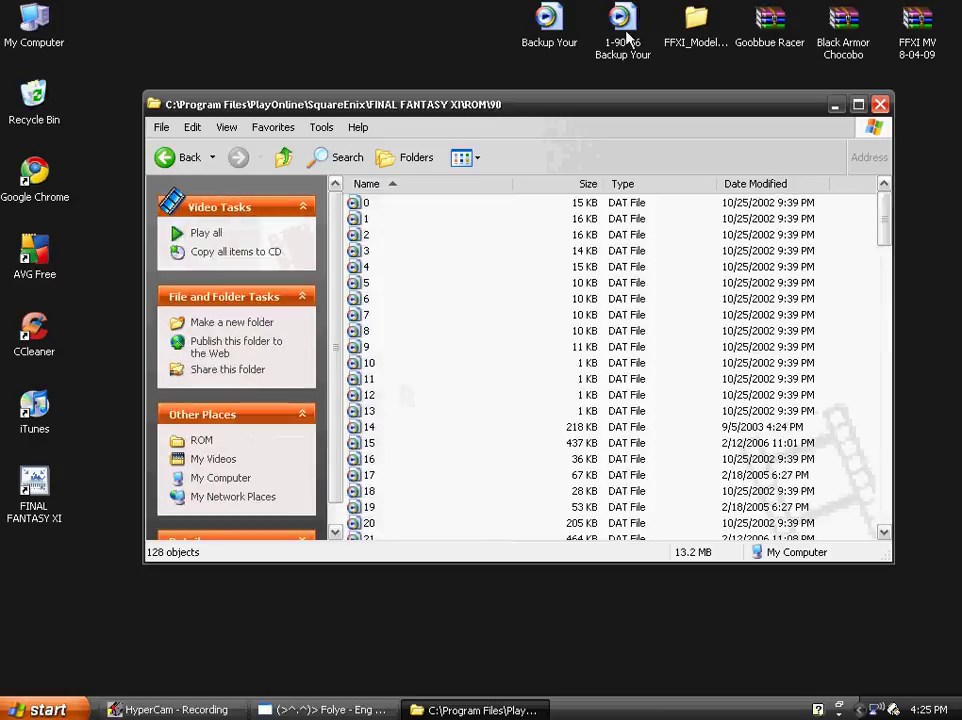
{"action": "scroll", "coordinate": [487, 292], "scroll_direction": "down", "scroll_amount": 20}
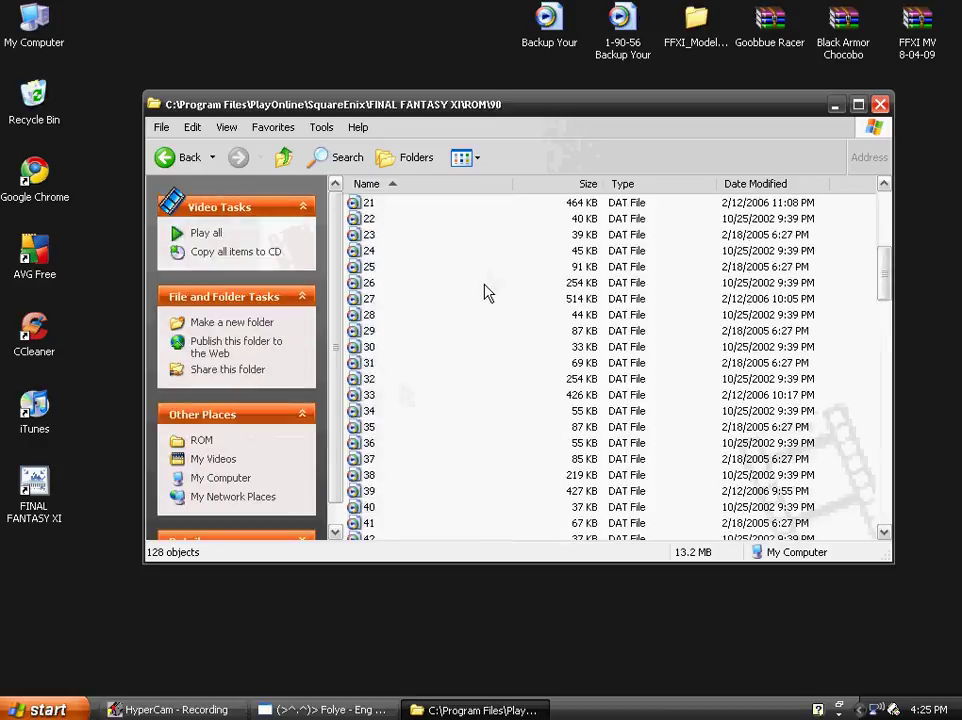
{"action": "scroll", "coordinate": [487, 292], "scroll_direction": "down", "scroll_amount": 6}
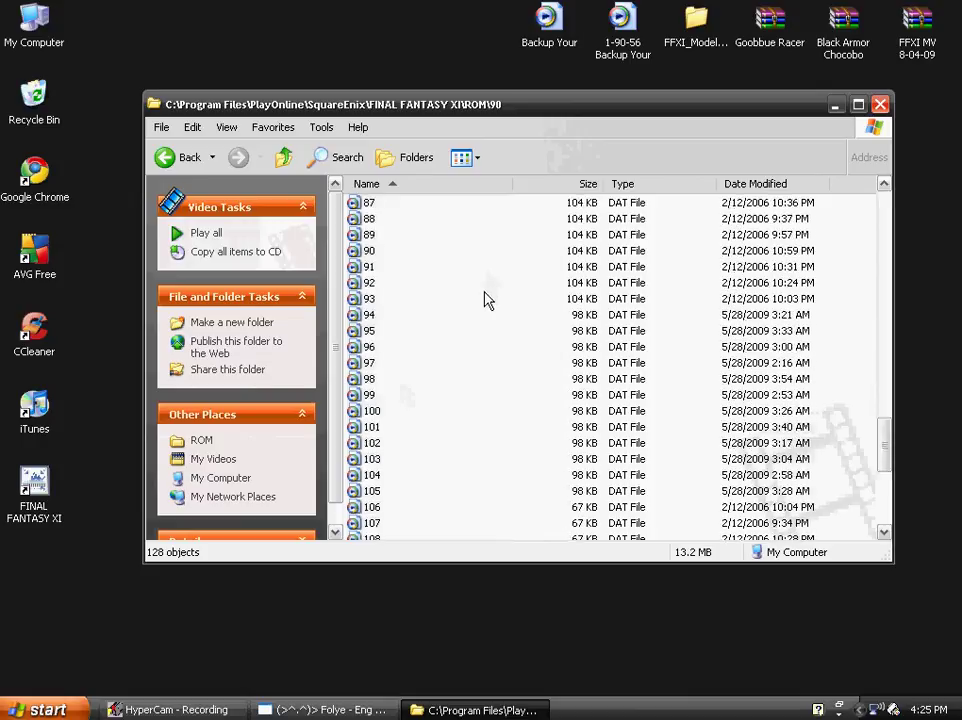
{"action": "scroll", "coordinate": [407, 347], "scroll_direction": "up", "scroll_amount": 1}
{"action": "scroll", "coordinate": [407, 347], "scroll_direction": "up", "scroll_amount": 9}
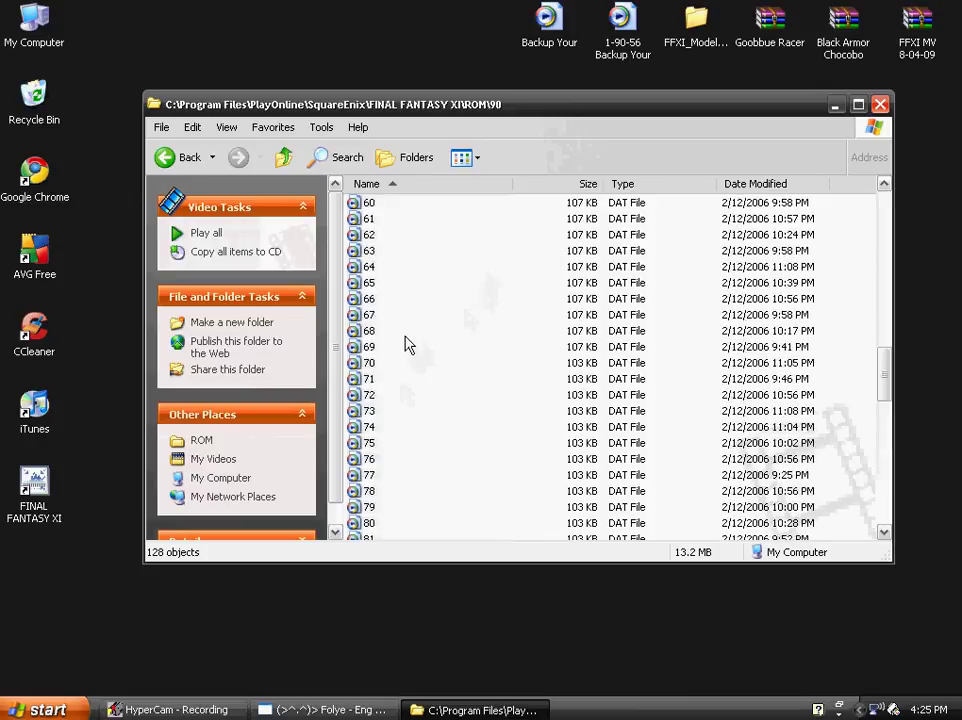
{"action": "scroll", "coordinate": [387, 347], "scroll_direction": "up", "scroll_amount": 1}
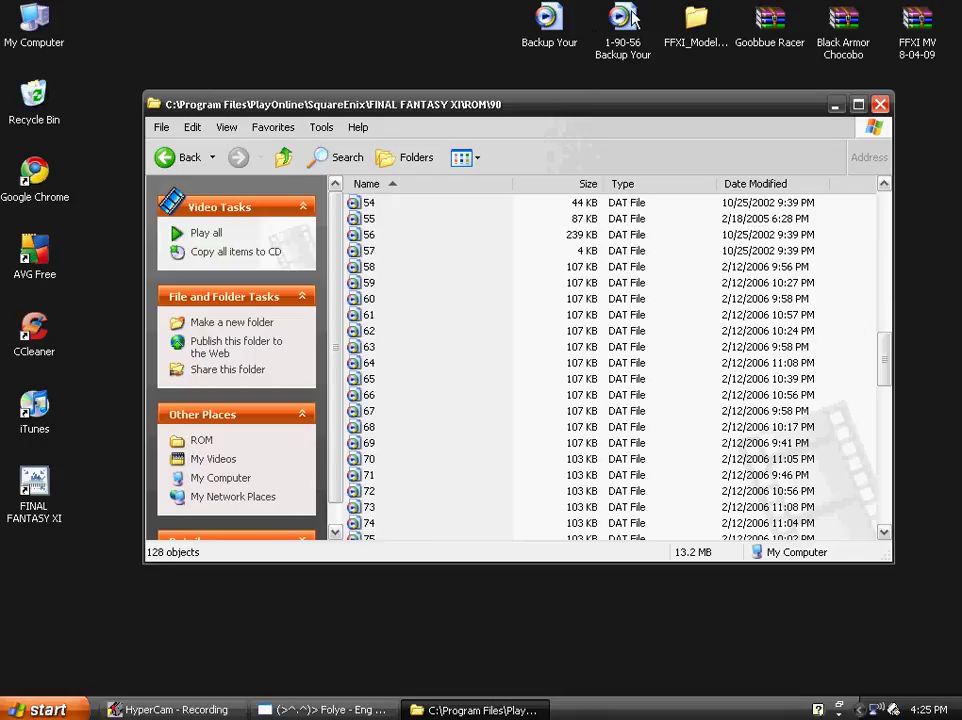
Step: Create a new desktop folder named 'FFXI DAT BACKUPS'
{"action": "left_click", "coordinate": [187, 42]}
{"action": "right_click", "coordinate": [185, 40]}
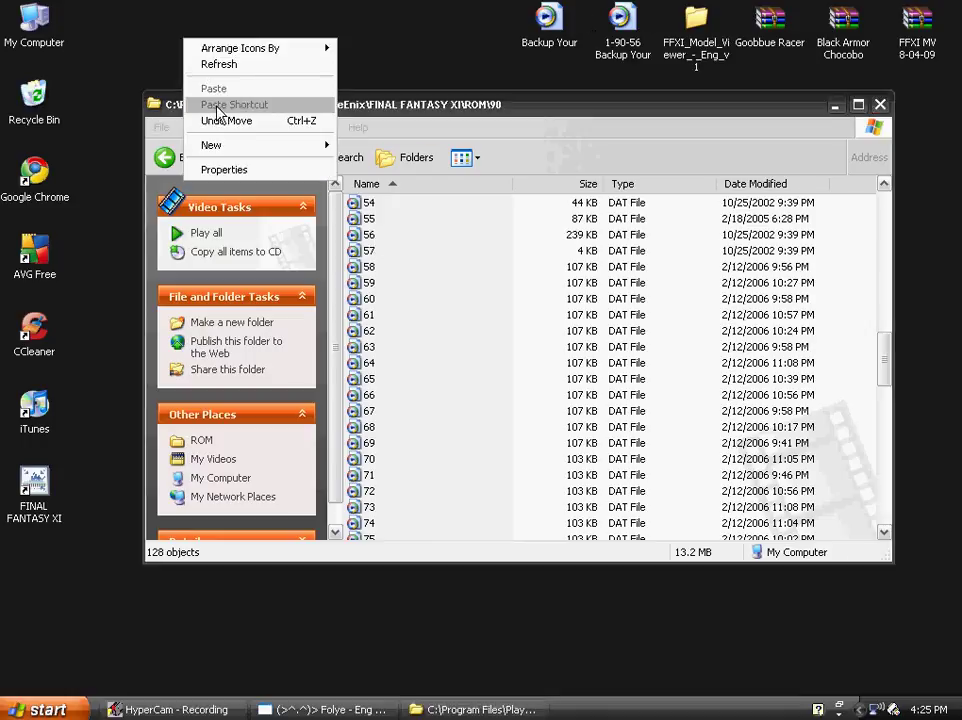
{"action": "mouse_move", "coordinate": [215, 146]}
{"action": "left_click", "coordinate": [362, 148]}
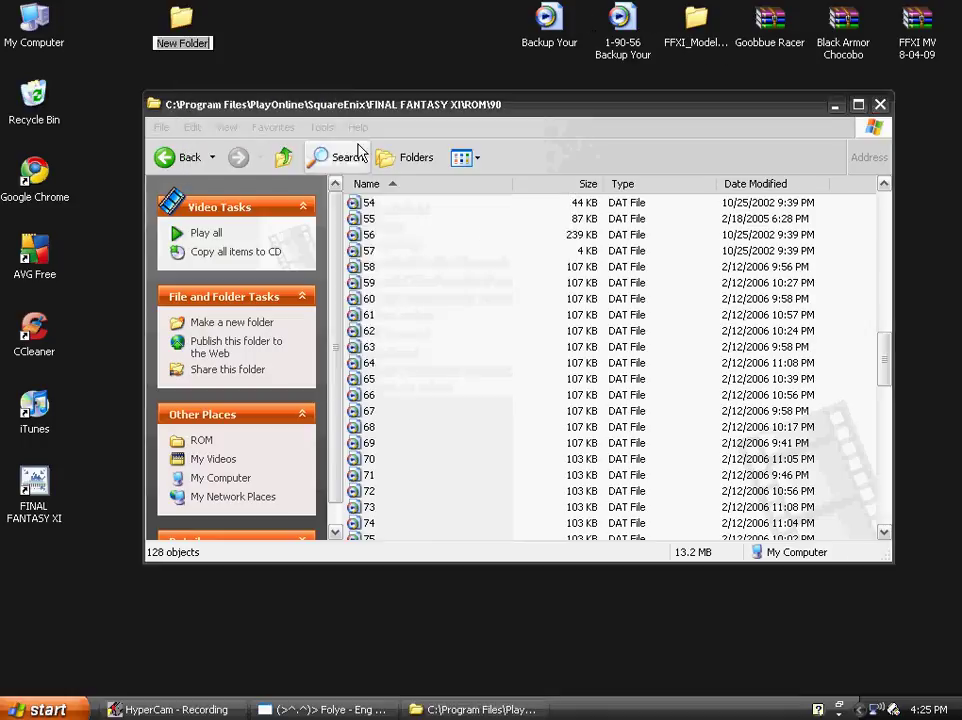
{"action": "type", "text": "F"}
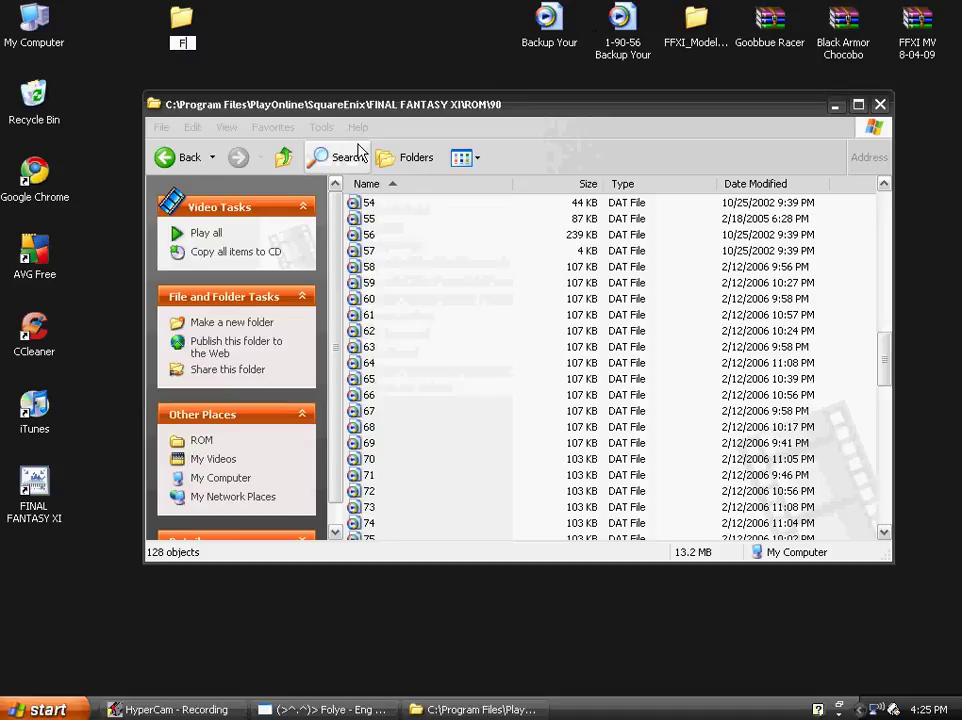
{"action": "type", "text": "FXI DAT Ba"}
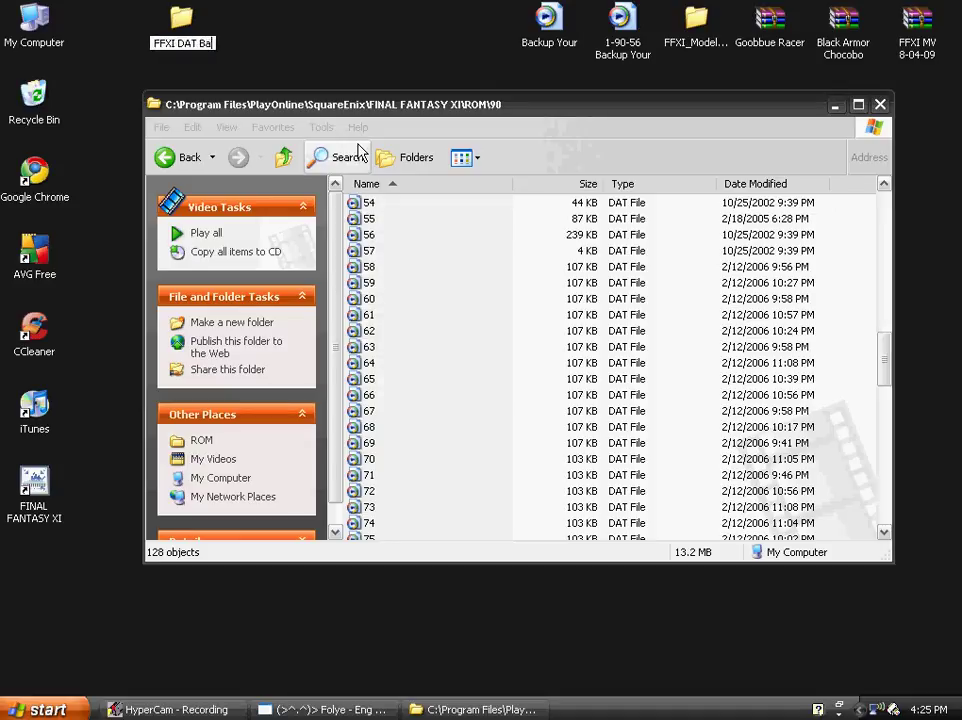
{"action": "key", "text": "BackSpace"}
{"action": "type", "text": "ACKUPS"}
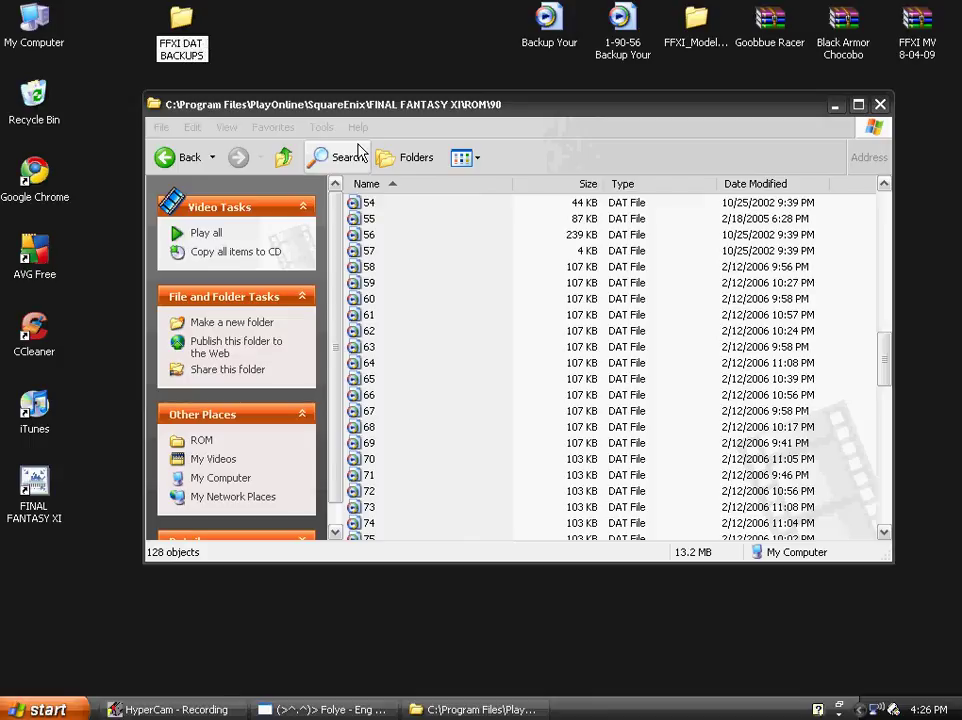
{"action": "key", "text": "Return"}
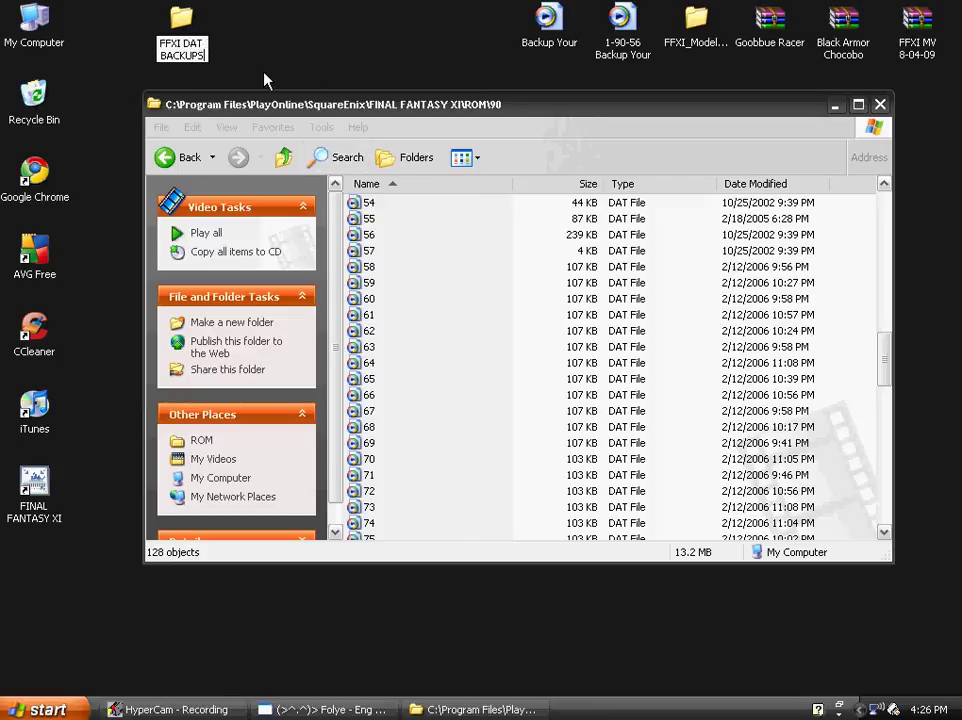
{"action": "left_click", "coordinate": [245, 41]}
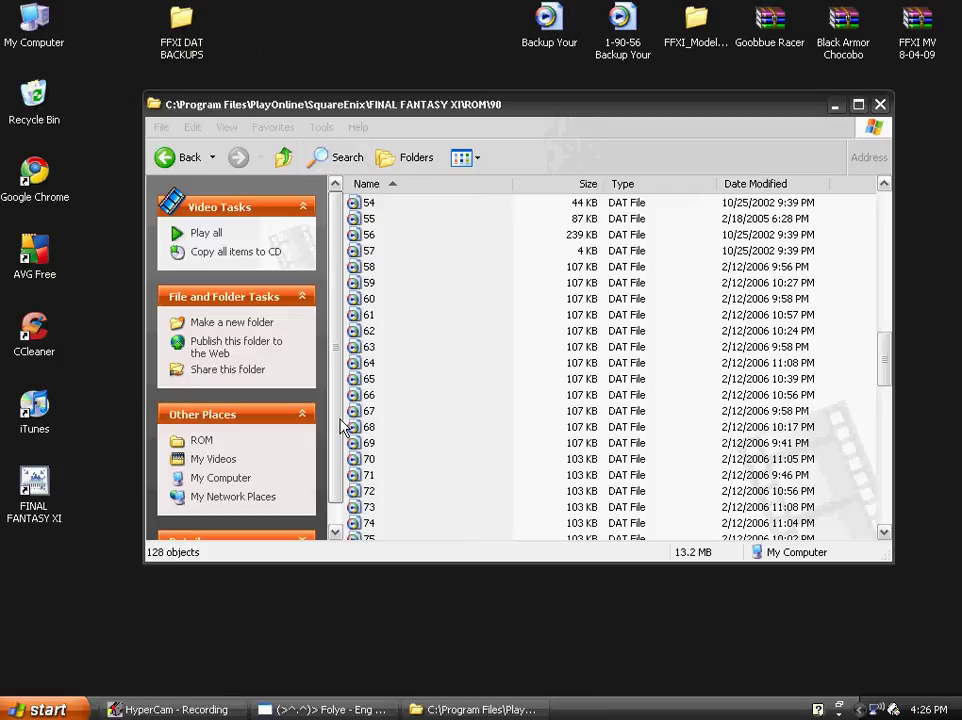
Step: Cut the original file 56 from ROM\90 and paste it into FFXI DAT BACKUPS
{"action": "left_click", "coordinate": [366, 235]}
{"action": "right_click", "coordinate": [366, 235]}
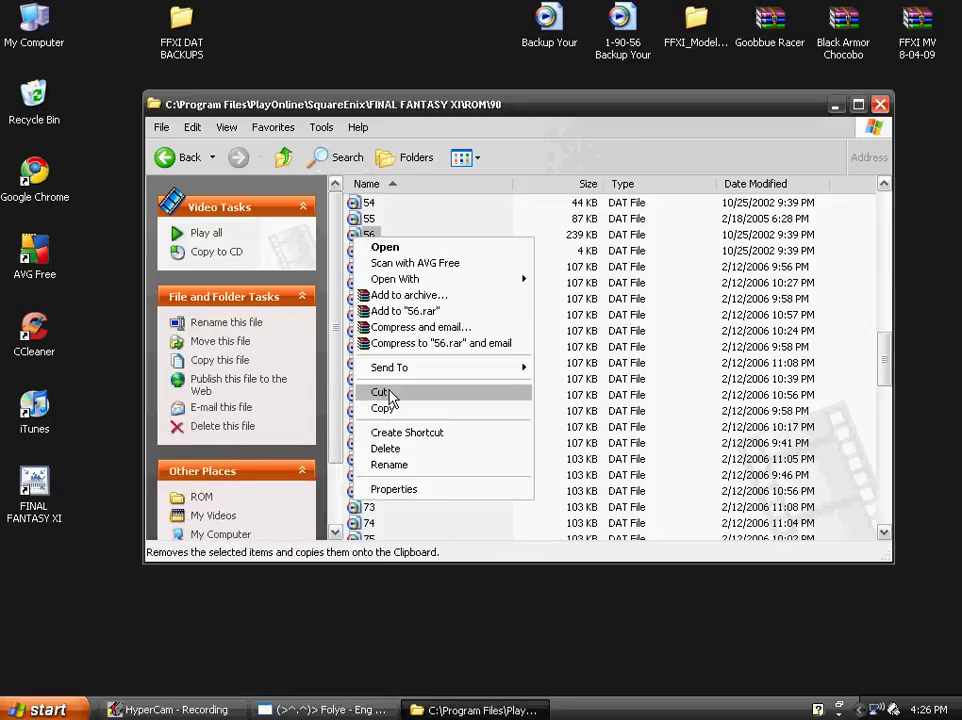
{"action": "left_click", "coordinate": [381, 393]}
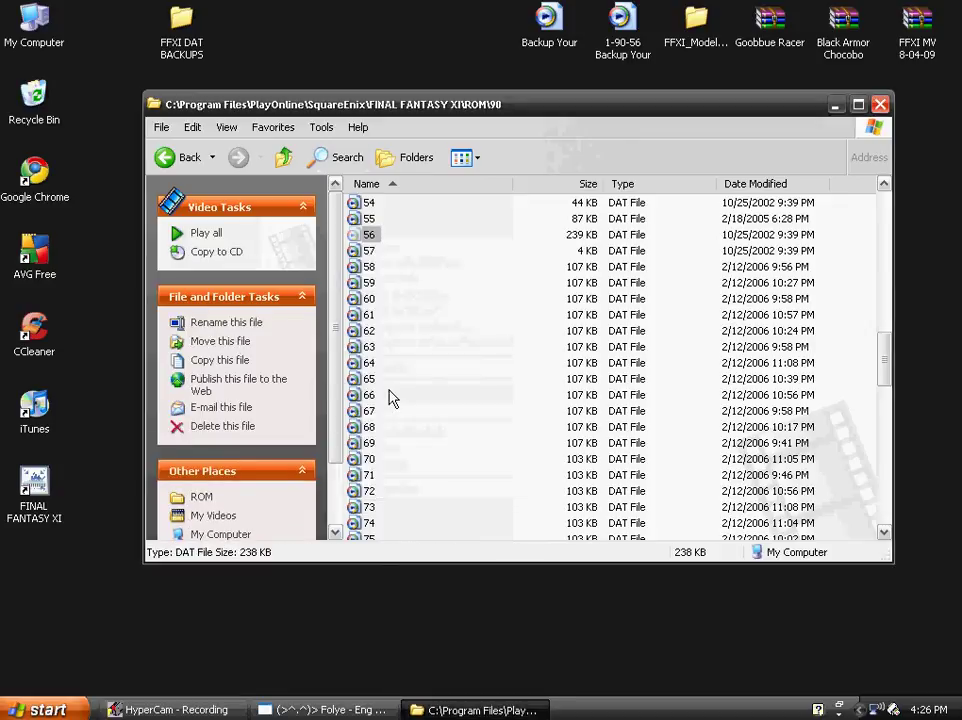
{"action": "double_click", "coordinate": [182, 18]}
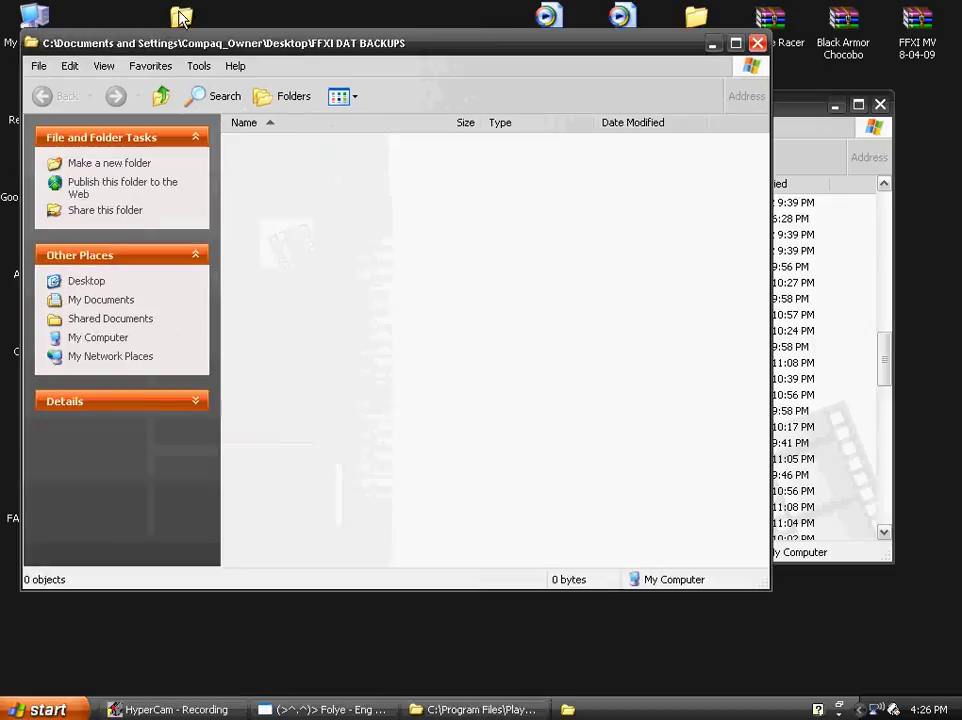
{"action": "right_click", "coordinate": [240, 150]}
{"action": "left_click", "coordinate": [275, 255]}
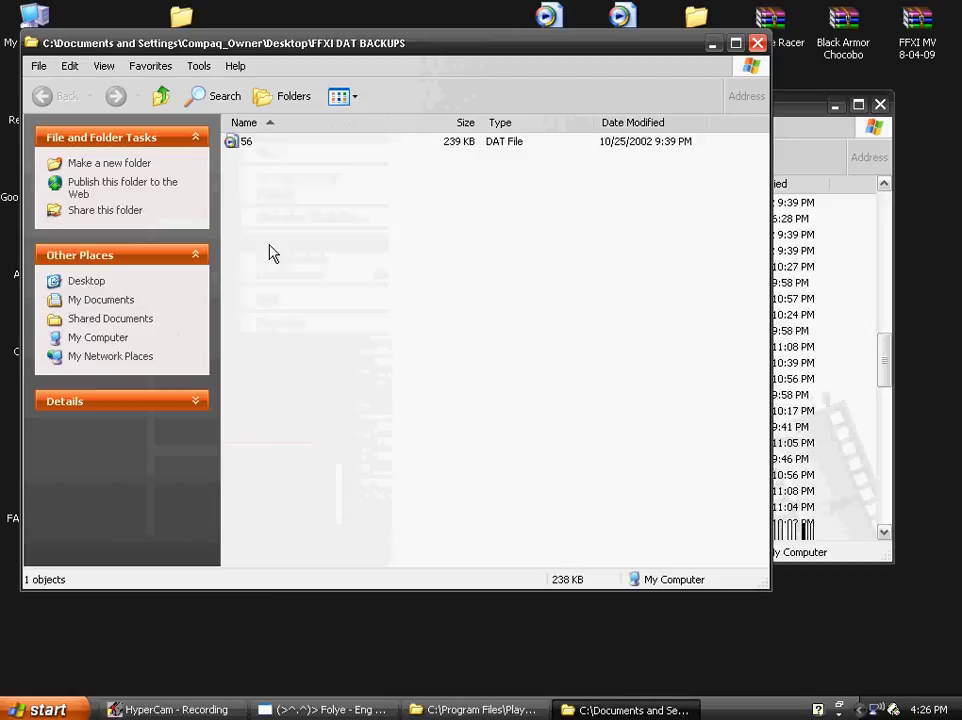
{"action": "left_click", "coordinate": [278, 210]}
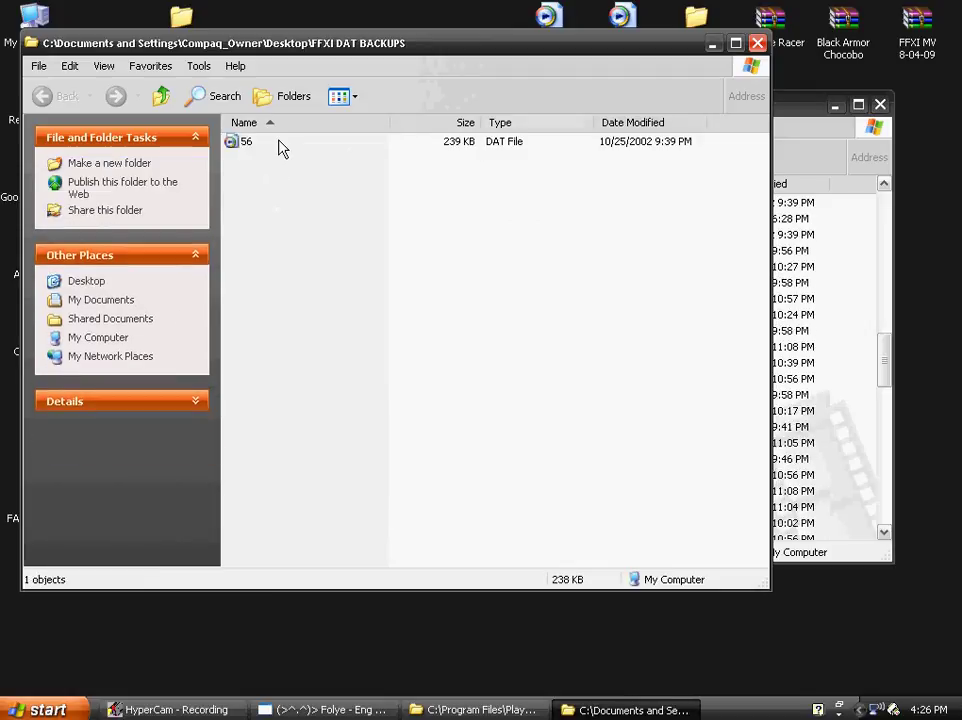
Step: Rename the backed-up file to '1-90-56 chocobo'
{"action": "left_click", "coordinate": [248, 140]}
{"action": "right_click", "coordinate": [248, 140]}
{"action": "left_click", "coordinate": [279, 374]}
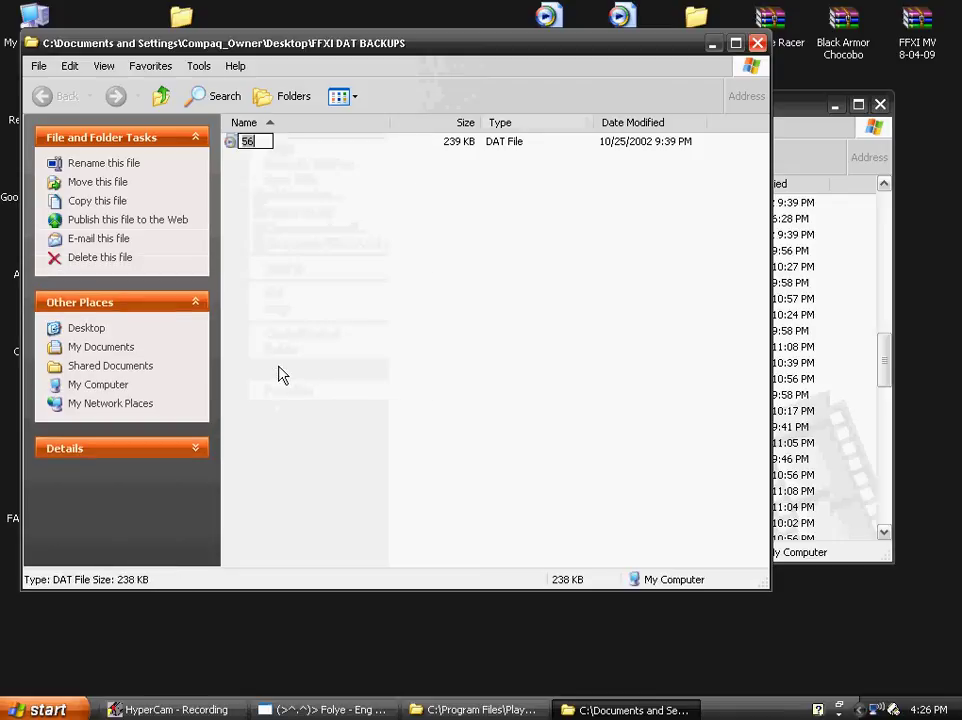
{"action": "type", "text": "1-90-56"}
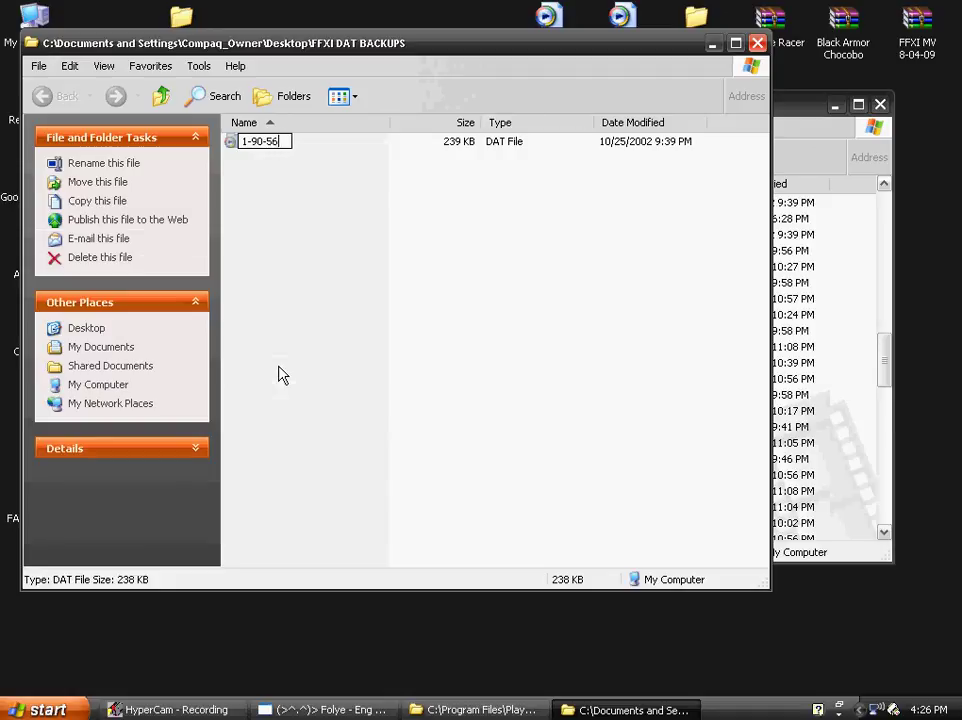
{"action": "key", "text": "Return"}
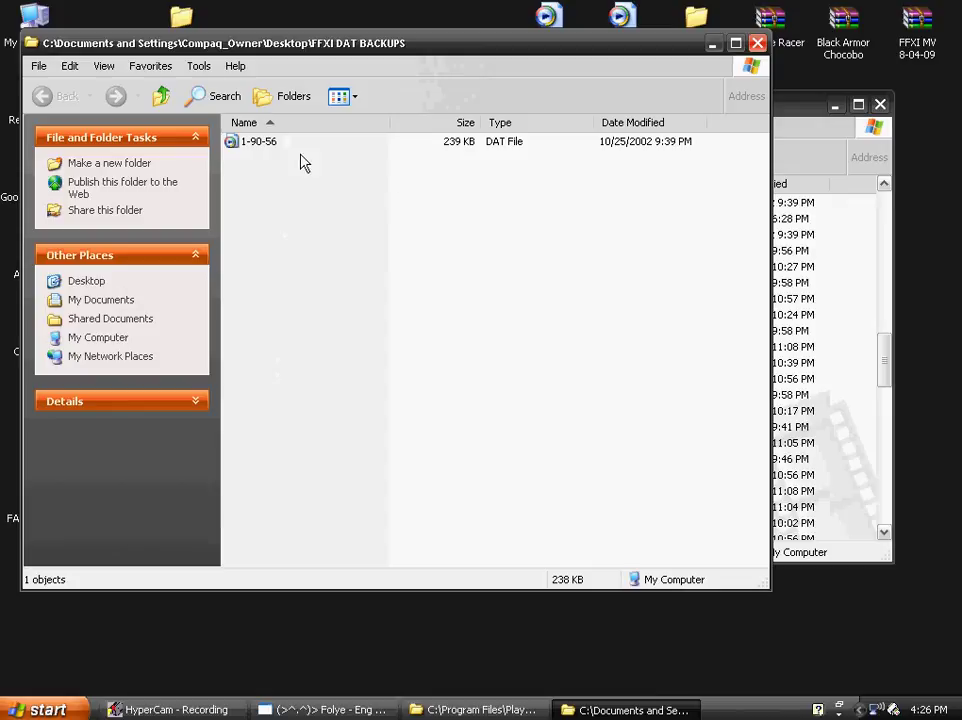
{"action": "right_click", "coordinate": [265, 143]}
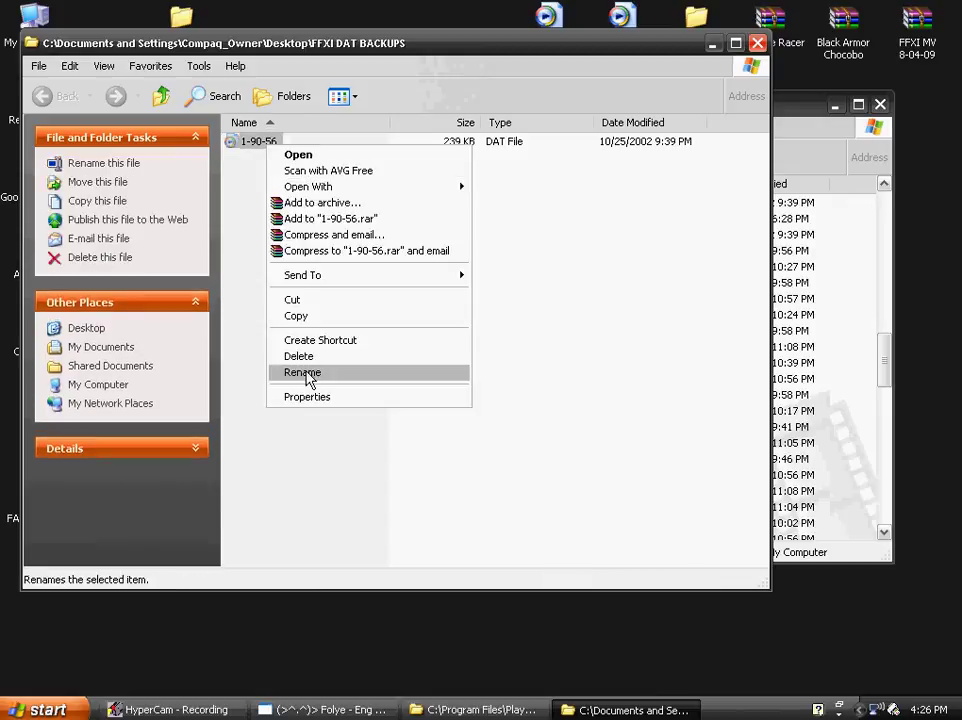
{"action": "left_click", "coordinate": [302, 372]}
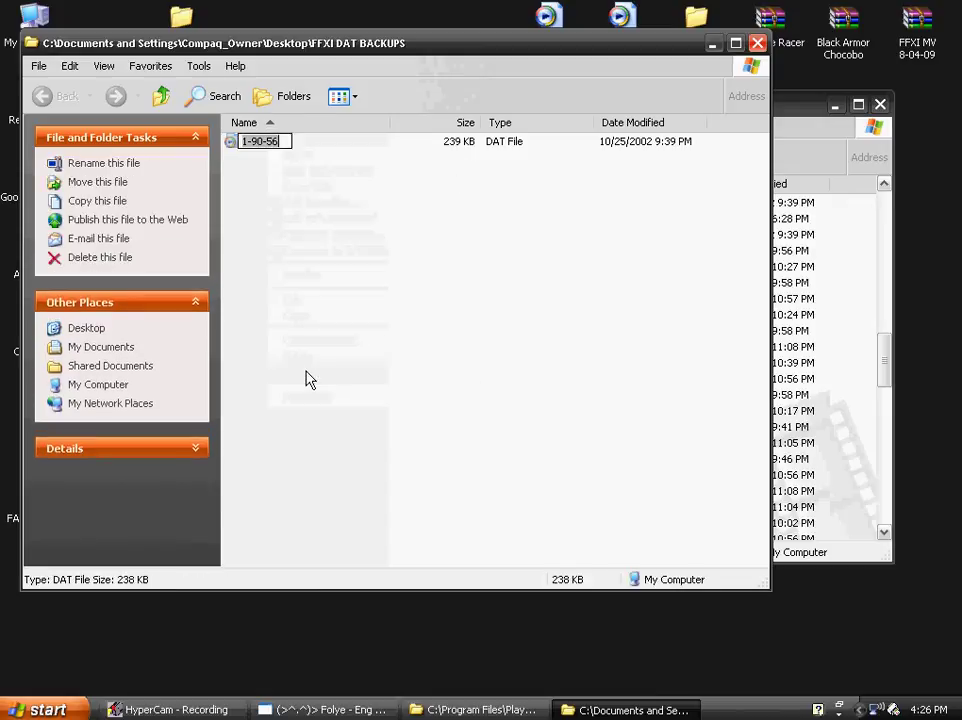
{"action": "left_click", "coordinate": [286, 140]}
{"action": "type", "text": "choc"}
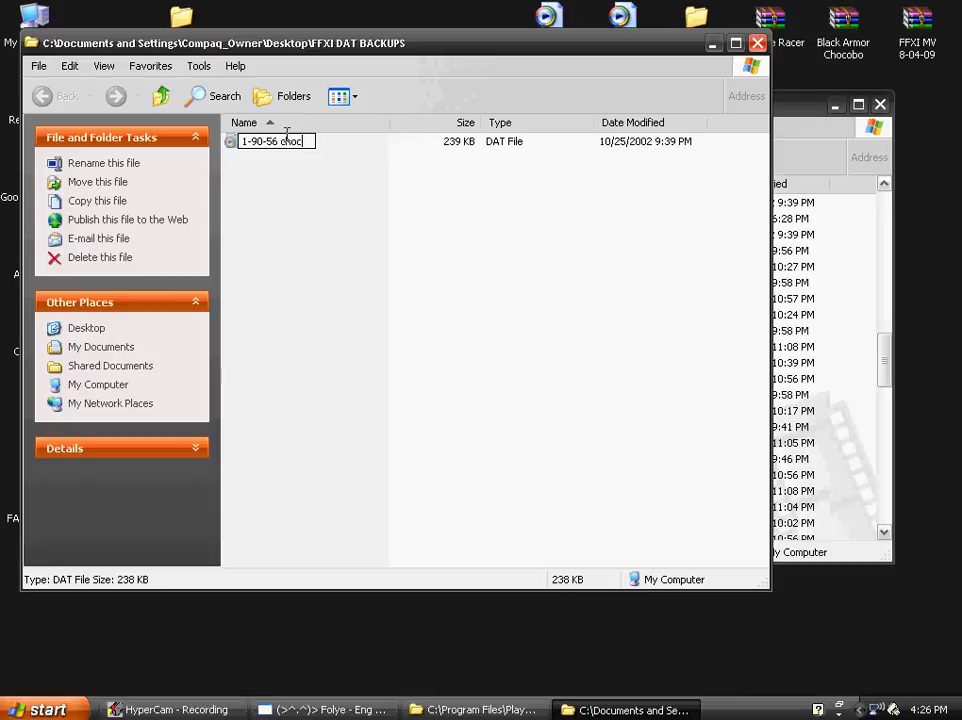
{"action": "type", "text": "obo"}
{"action": "left_click", "coordinate": [279, 165]}
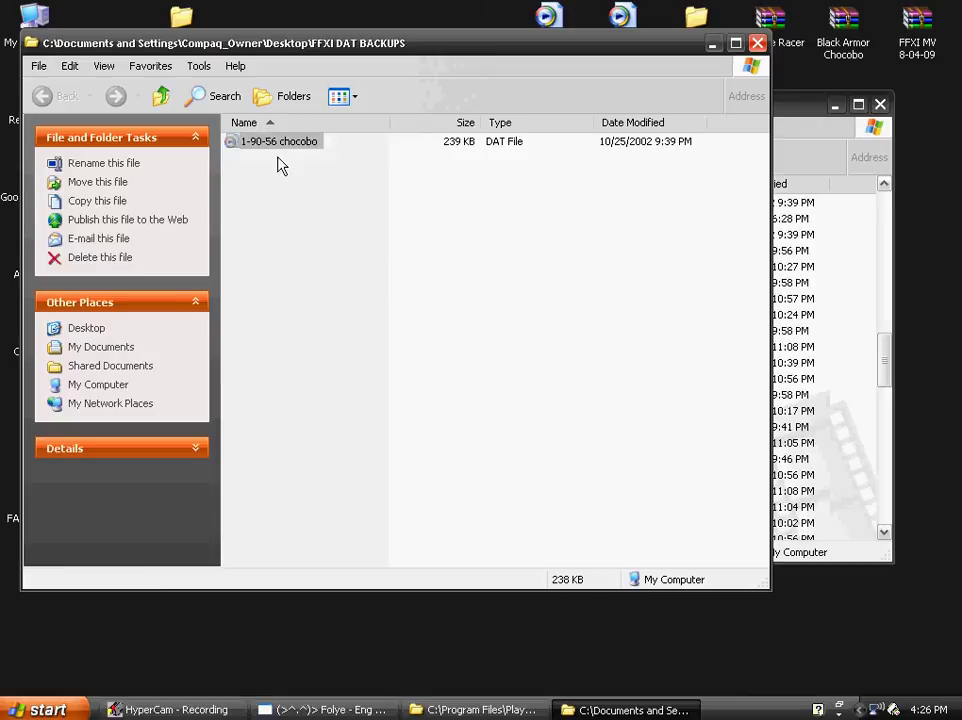
Step: Close the backups window, rename the desktop DAT file to 56, and drag it into ROM\90
{"action": "left_click", "coordinate": [758, 44]}
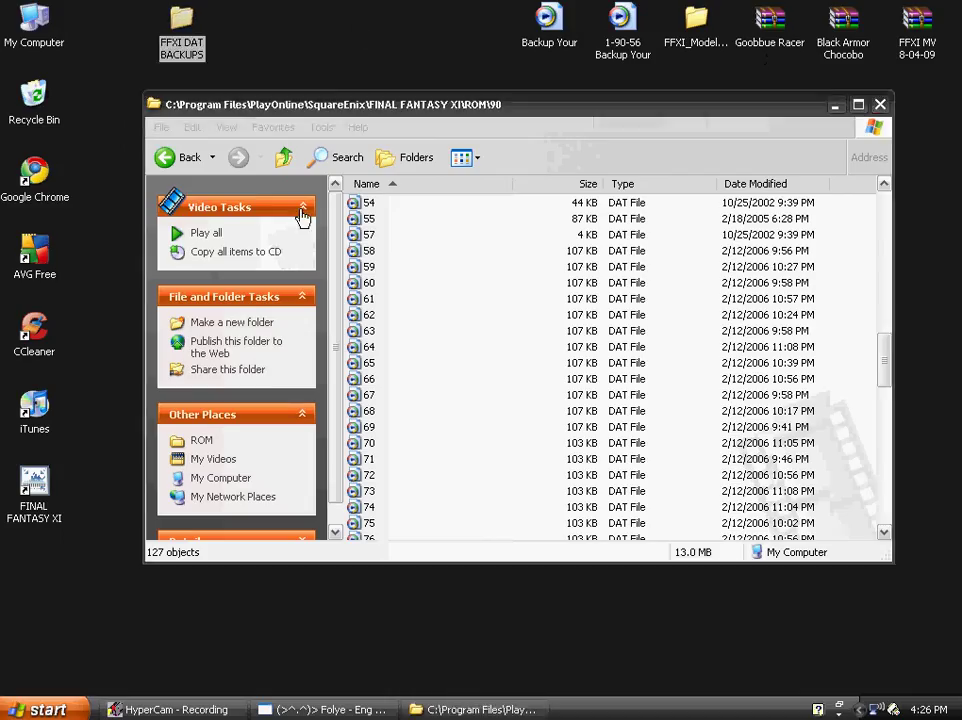
{"action": "left_click", "coordinate": [620, 50]}
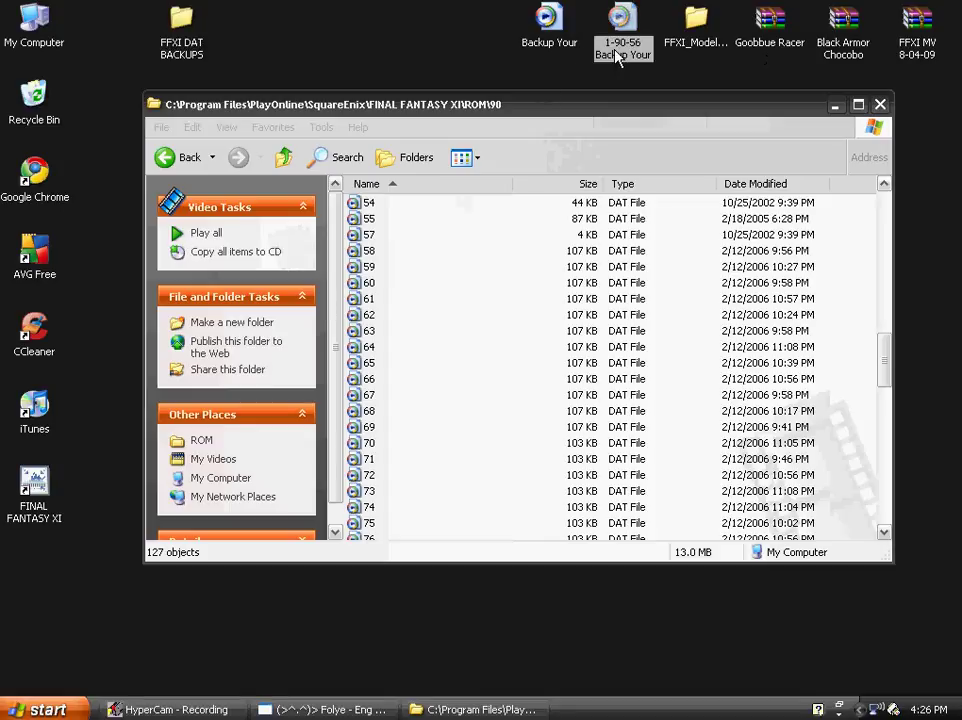
{"action": "right_click", "coordinate": [615, 49]}
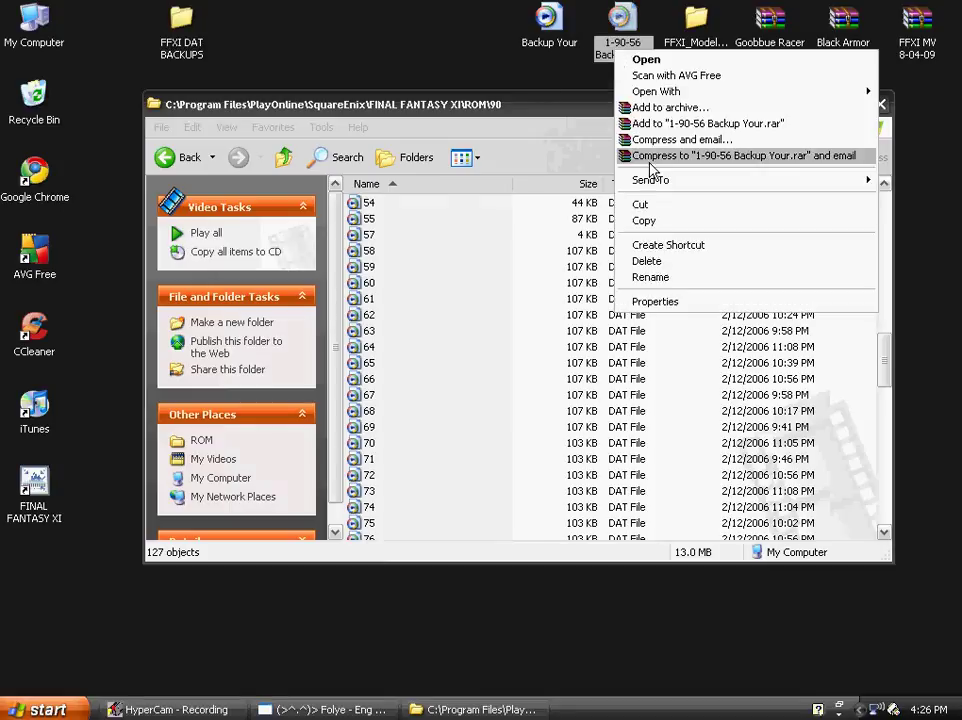
{"action": "left_click", "coordinate": [651, 277]}
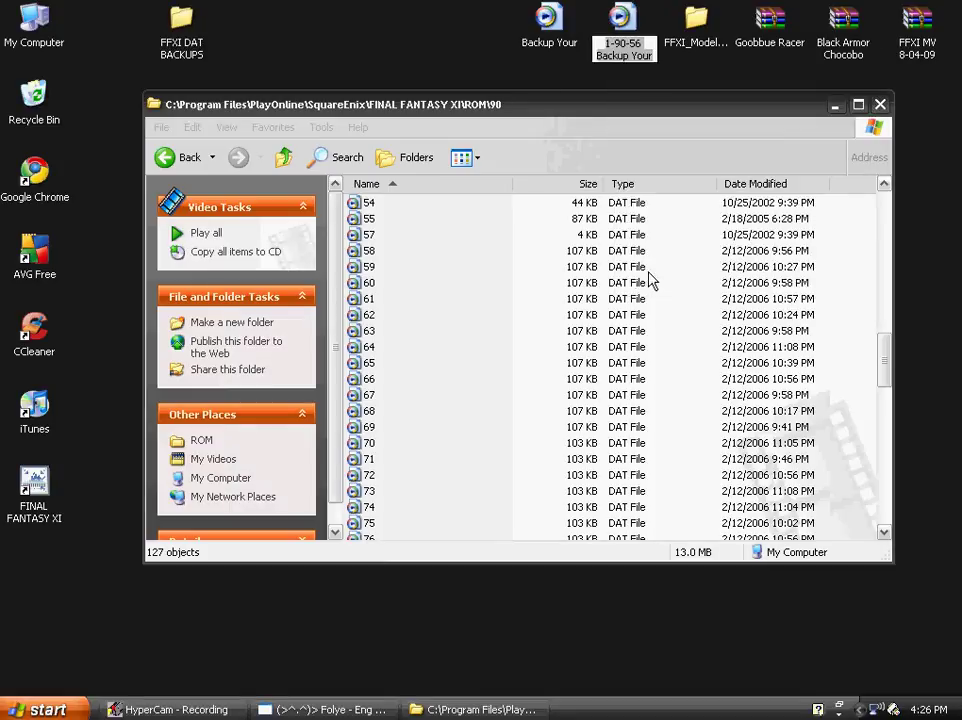
{"action": "type", "text": "56"}
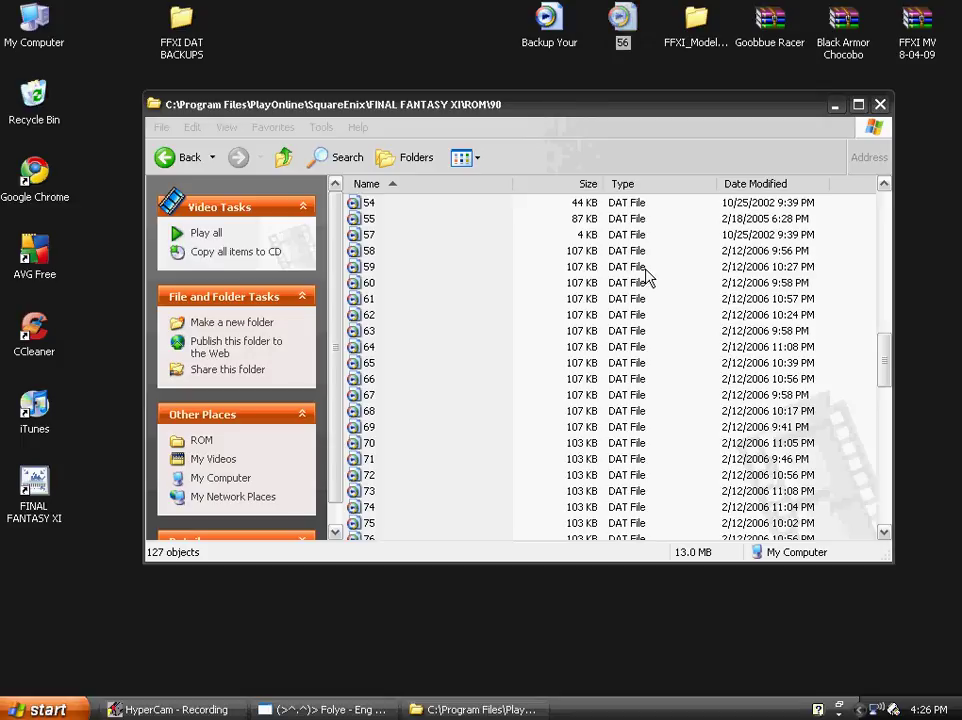
{"action": "left_click_drag", "start_coordinate": [620, 22], "coordinate": [368, 235]}
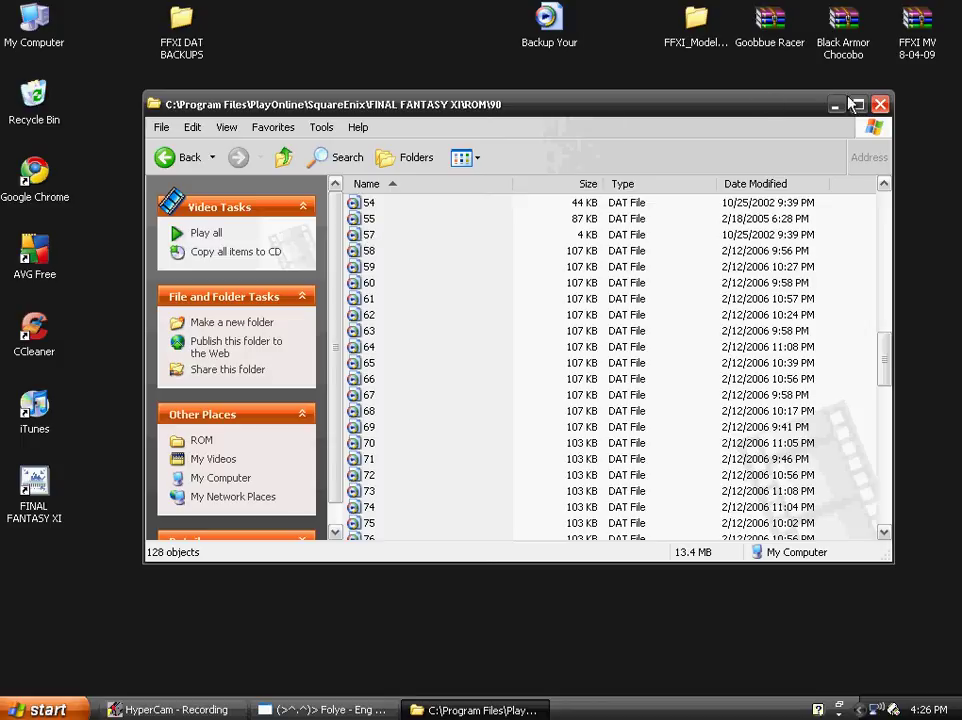
{"action": "left_click", "coordinate": [880, 105]}
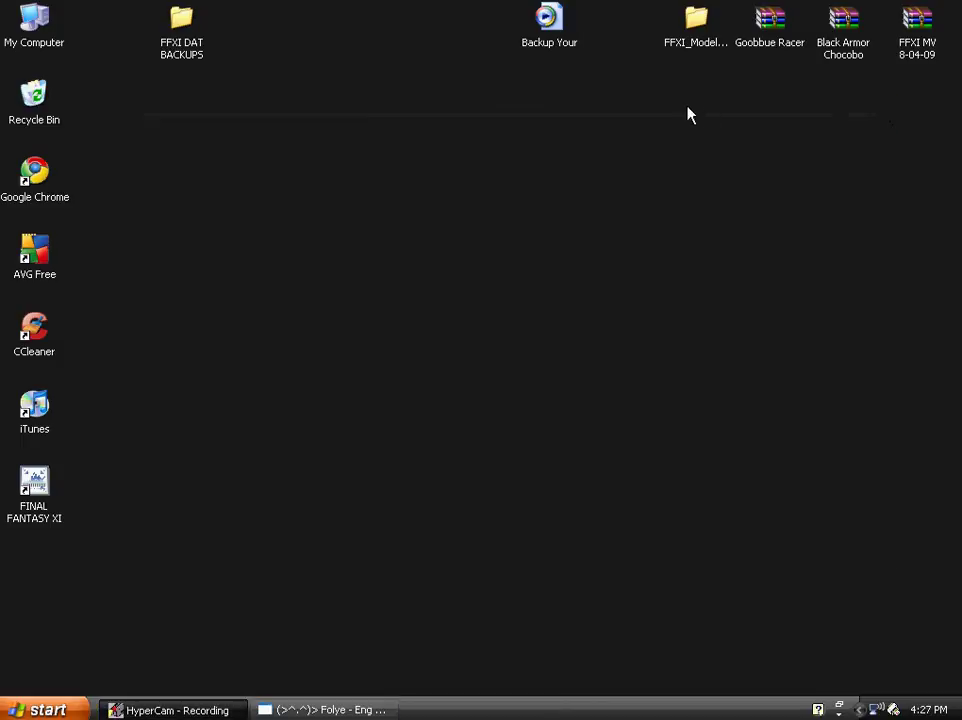
{"action": "double_click", "coordinate": [695, 22]}
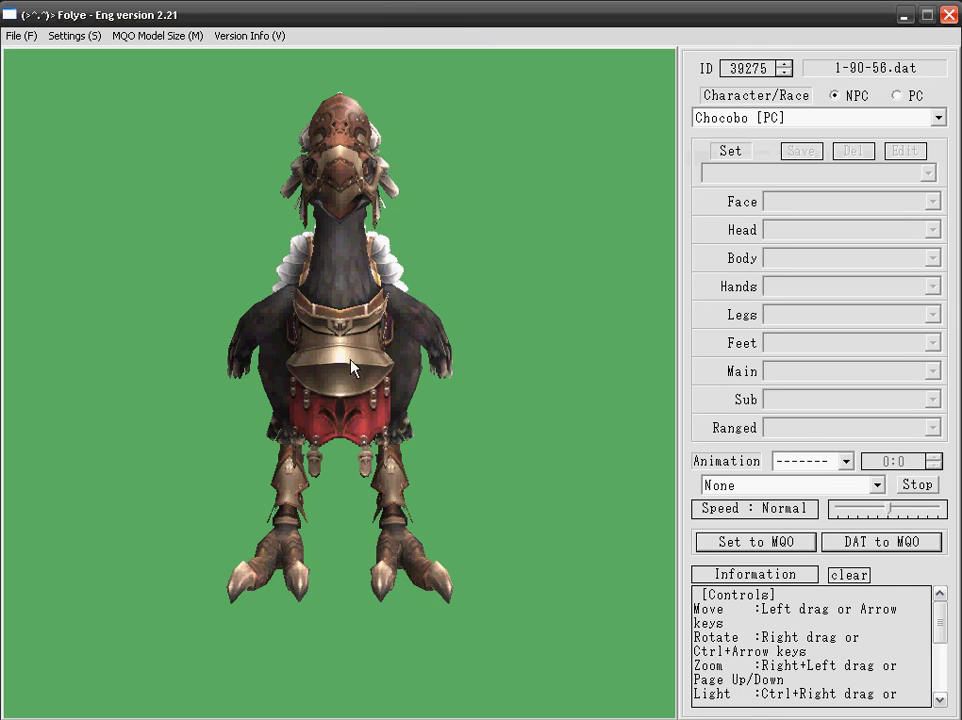
{"action": "left_click_drag", "start_coordinate": [350, 365], "coordinate": [469, 361]}
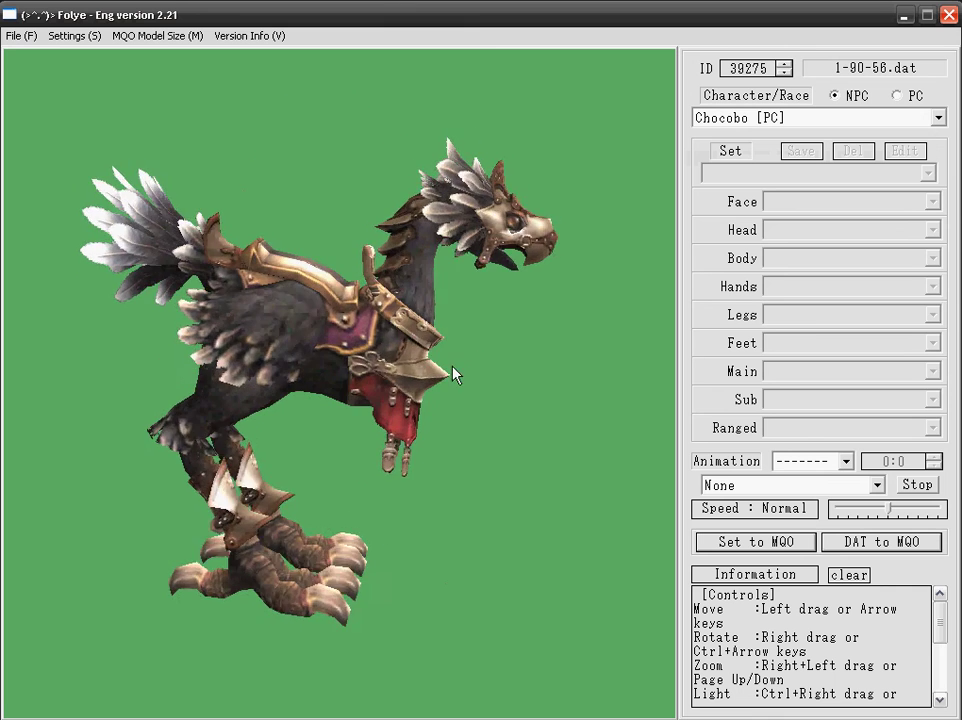
{"action": "left_click_drag", "start_coordinate": [285, 405], "coordinate": [198, 393]}
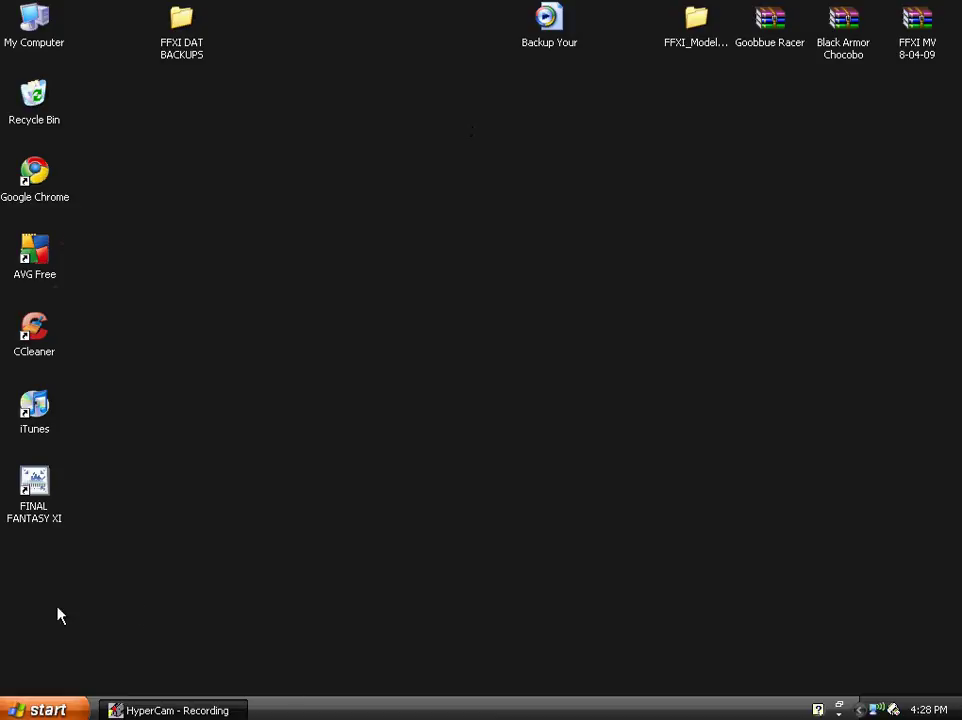
Step: Open My Computer and browse the C: drive into Program Files
{"action": "left_click", "coordinate": [40, 709]}
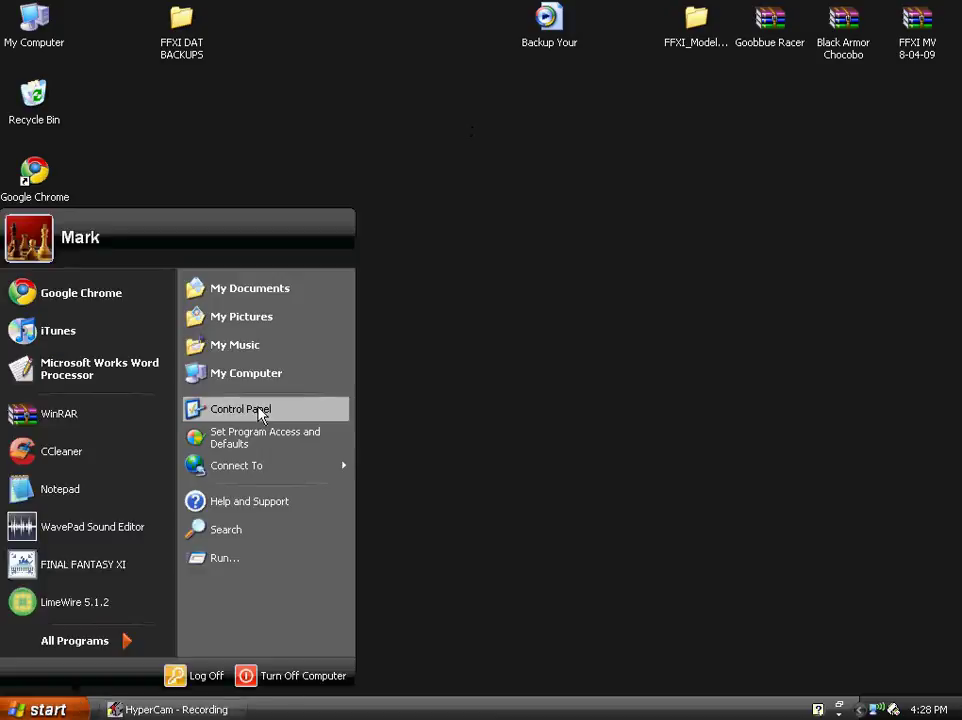
{"action": "left_click", "coordinate": [264, 376]}
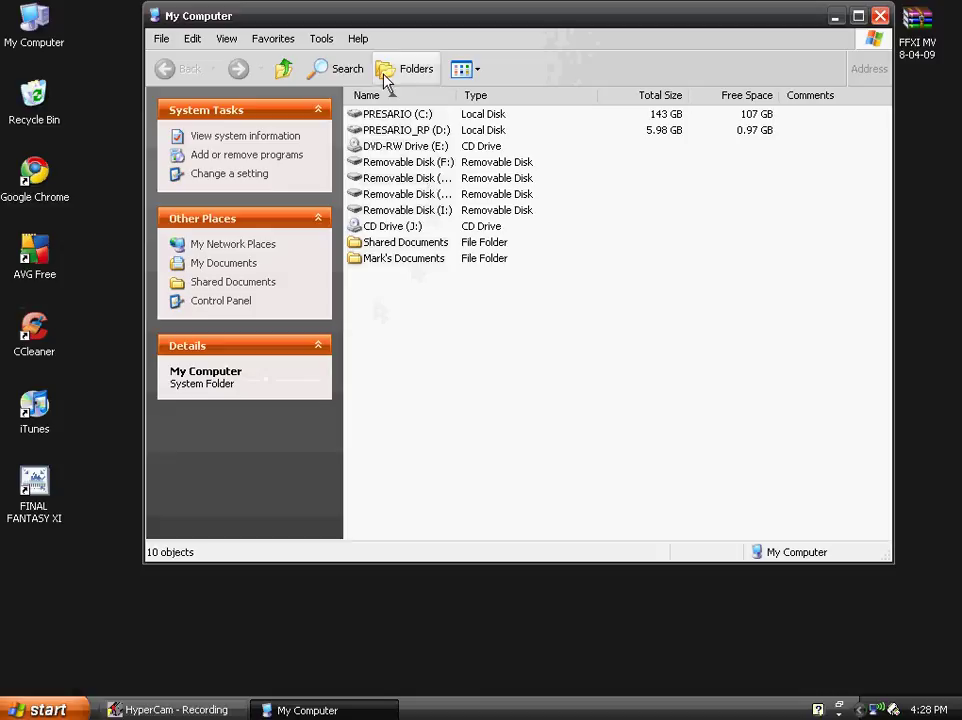
{"action": "left_click", "coordinate": [369, 96]}
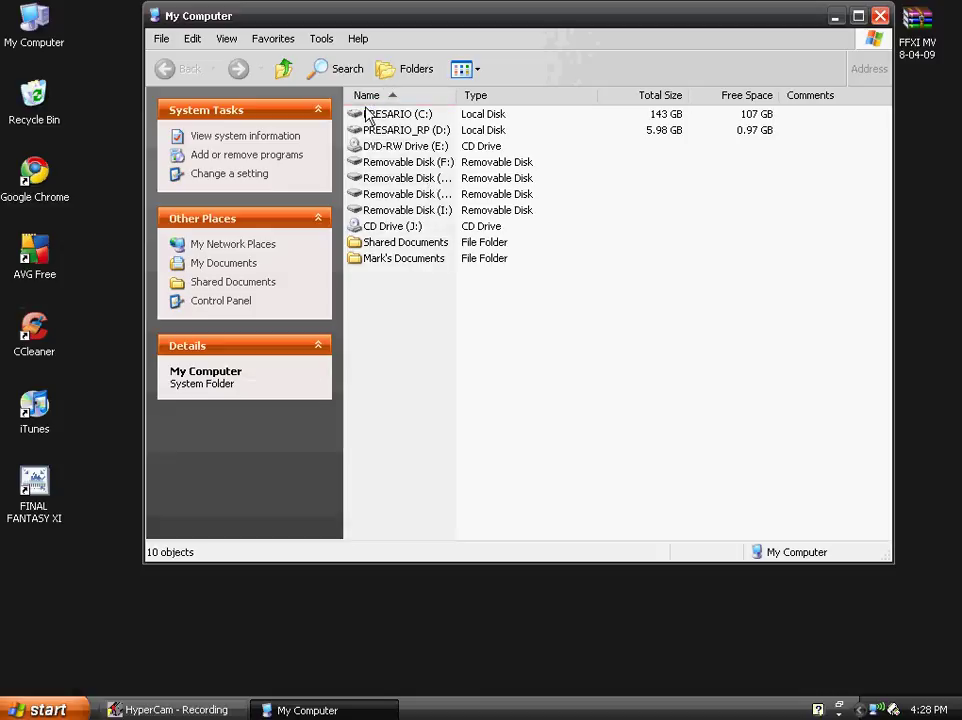
{"action": "left_click", "coordinate": [367, 114]}
{"action": "double_click", "coordinate": [367, 114]}
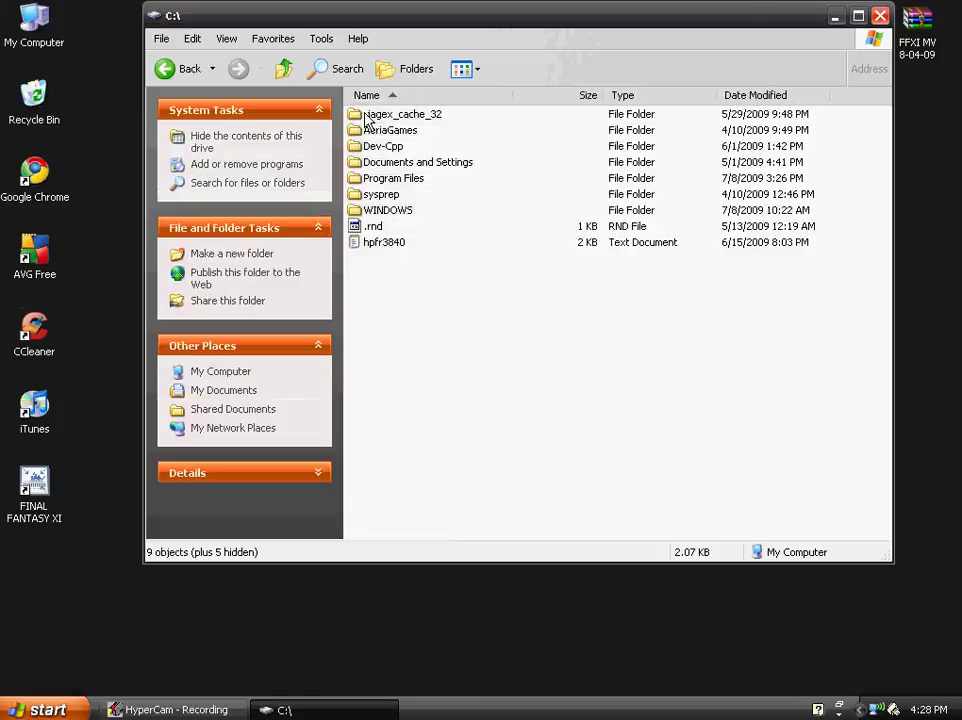
{"action": "left_click", "coordinate": [392, 181]}
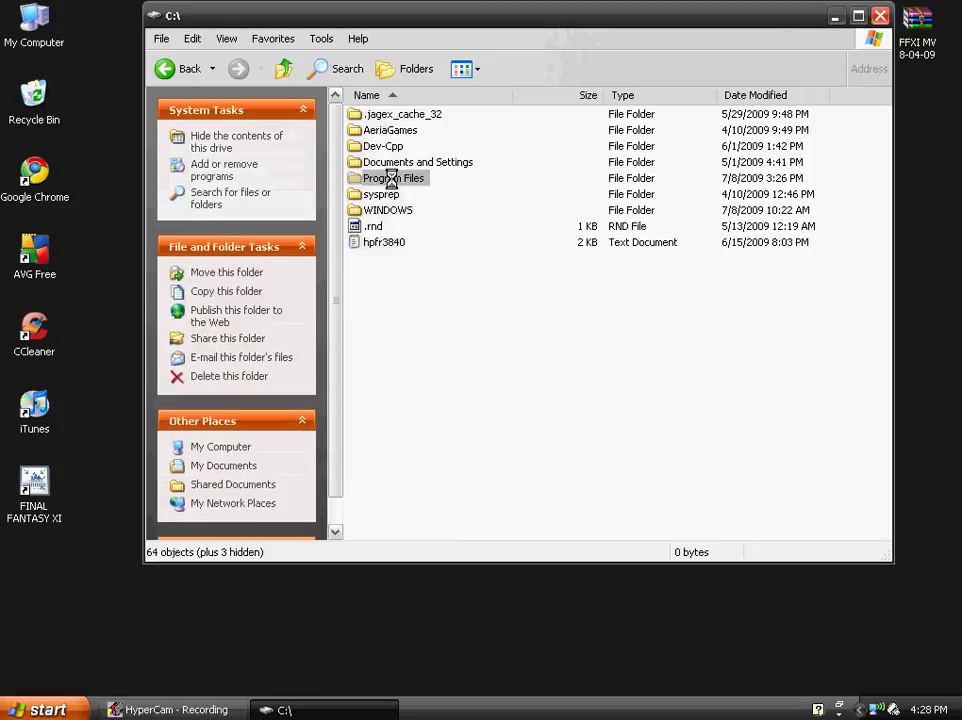
{"action": "double_click", "coordinate": [392, 182]}
{"action": "scroll", "coordinate": [397, 232], "scroll_direction": "down", "scroll_amount": 8}
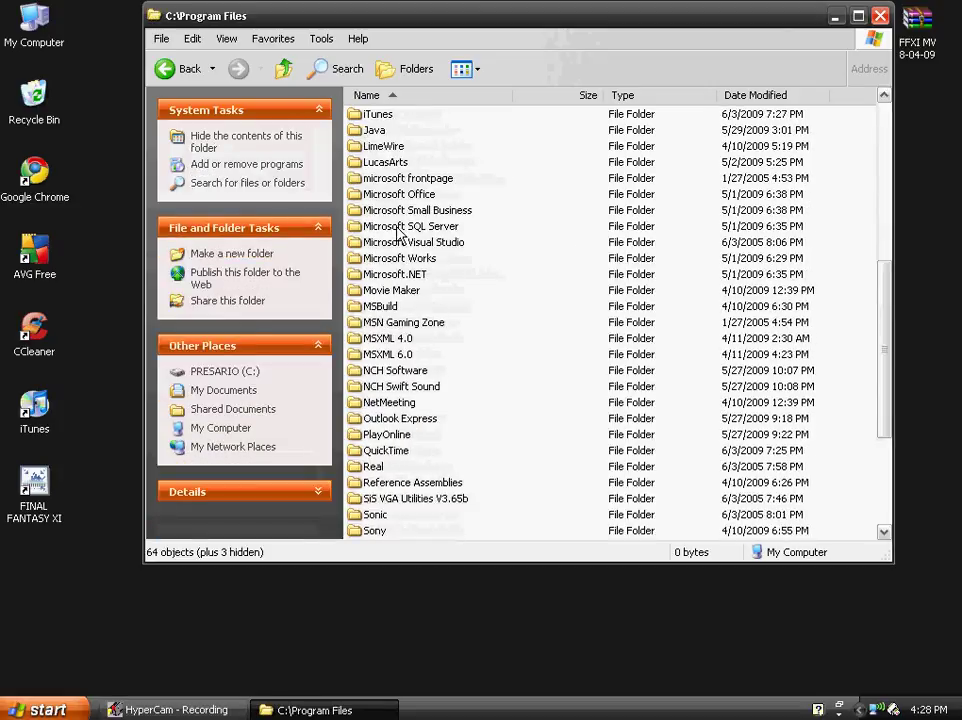
Step: Go through PlayOnline, SquareEnix and FINAL FANTASY XI into the ROM folder
{"action": "double_click", "coordinate": [370, 434]}
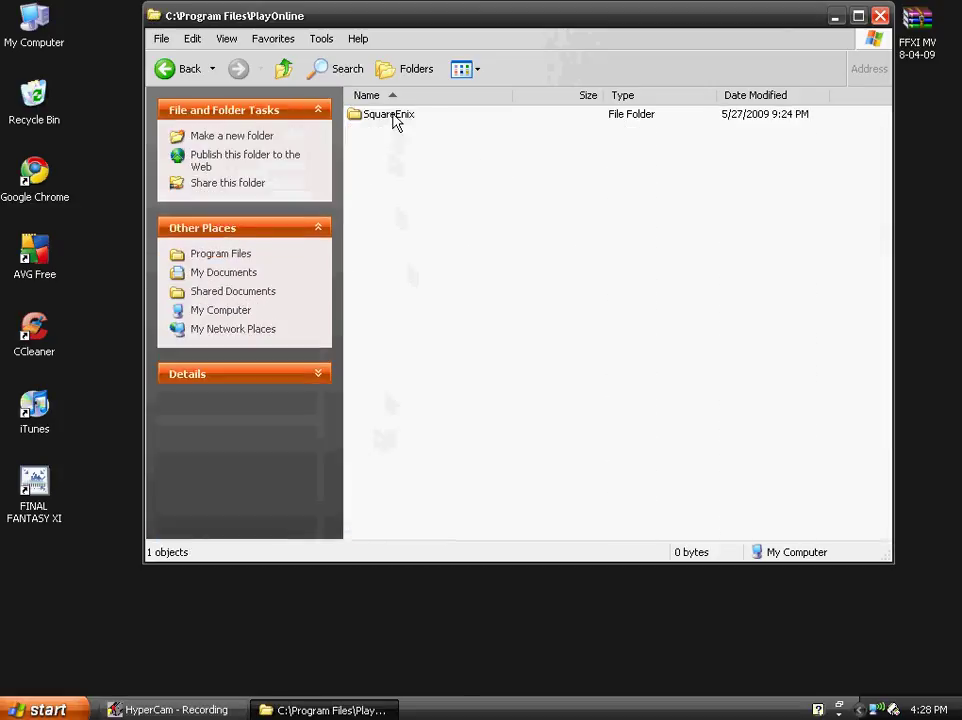
{"action": "double_click", "coordinate": [392, 116]}
{"action": "double_click", "coordinate": [392, 116]}
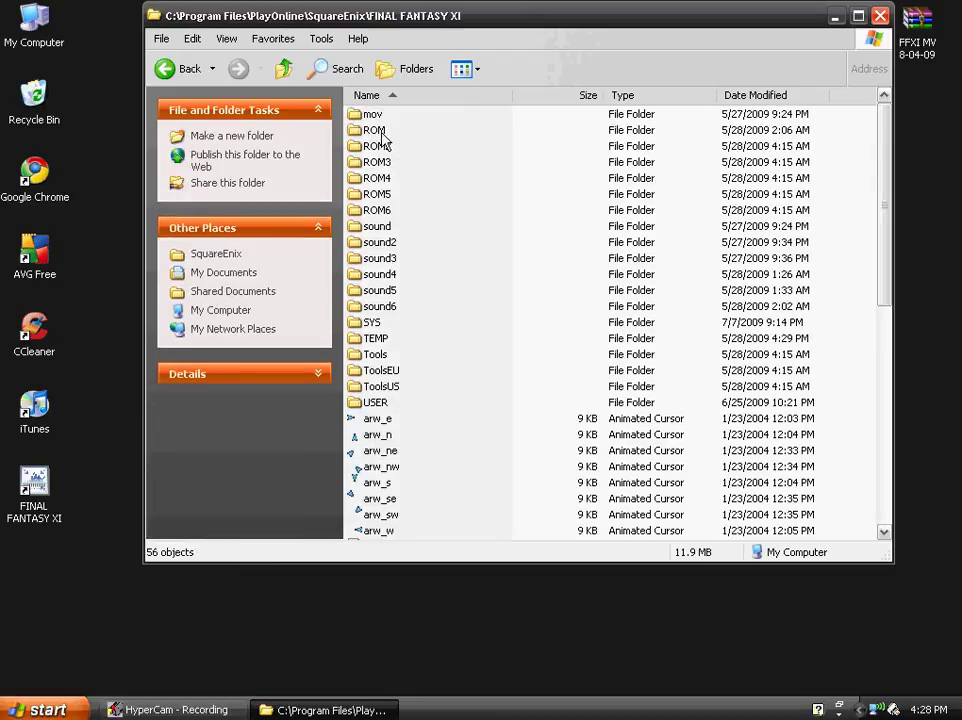
{"action": "double_click", "coordinate": [383, 133]}
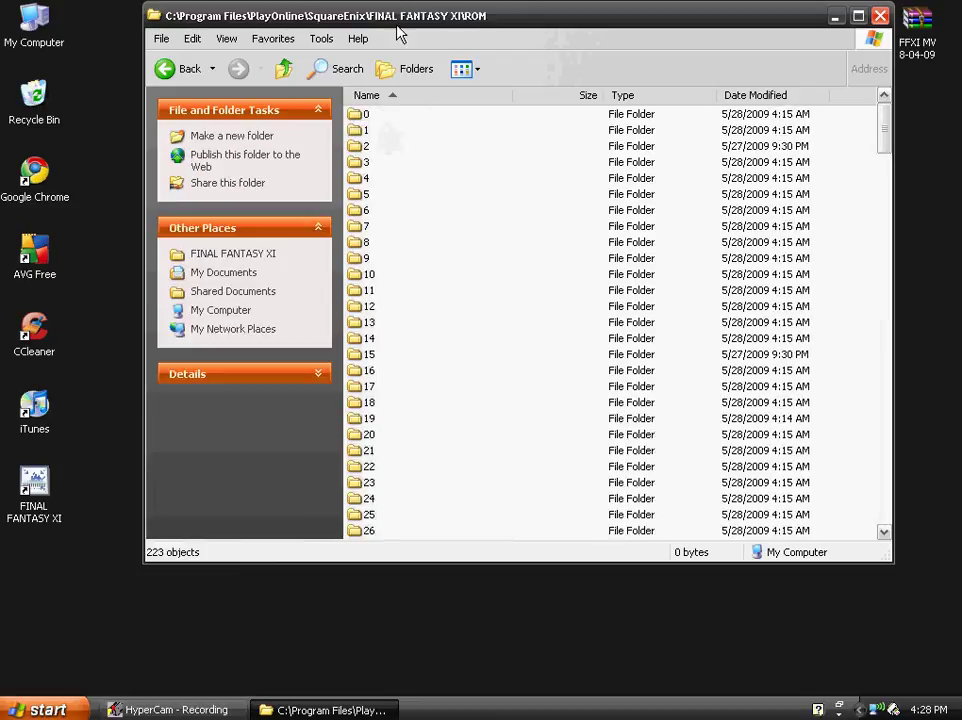
{"action": "left_click_drag", "start_coordinate": [395, 18], "coordinate": [415, 100]}
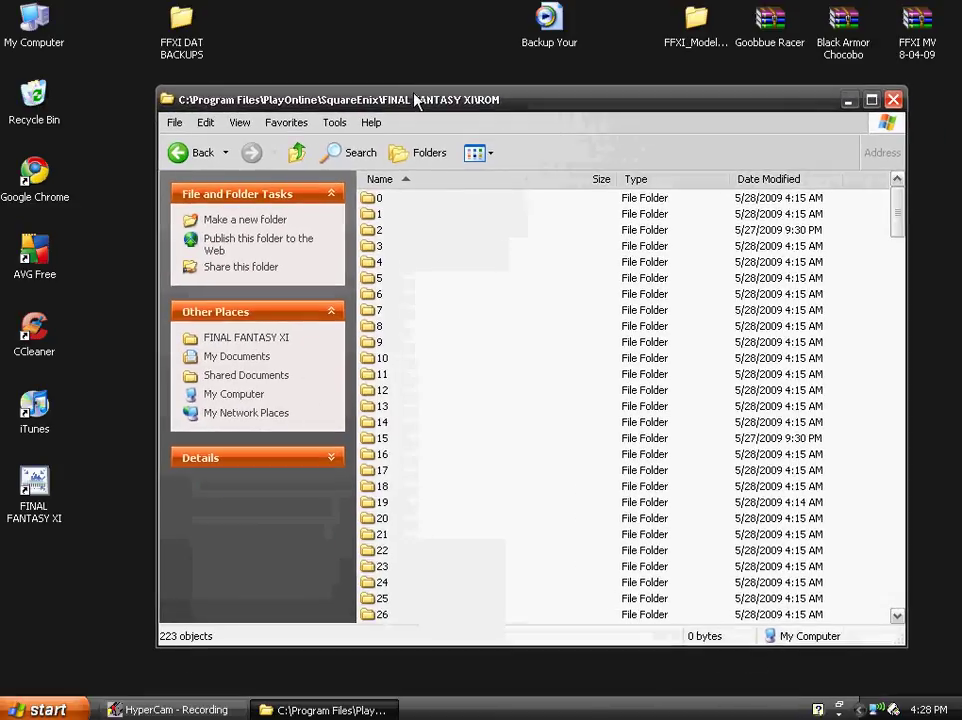
Step: Open folder 90 in ROM and scroll its list to file 56
{"action": "left_click", "coordinate": [377, 205]}
{"action": "scroll", "coordinate": [388, 272], "scroll_direction": "down", "scroll_amount": 6}
{"action": "scroll", "coordinate": [388, 272], "scroll_direction": "down", "scroll_amount": 13}
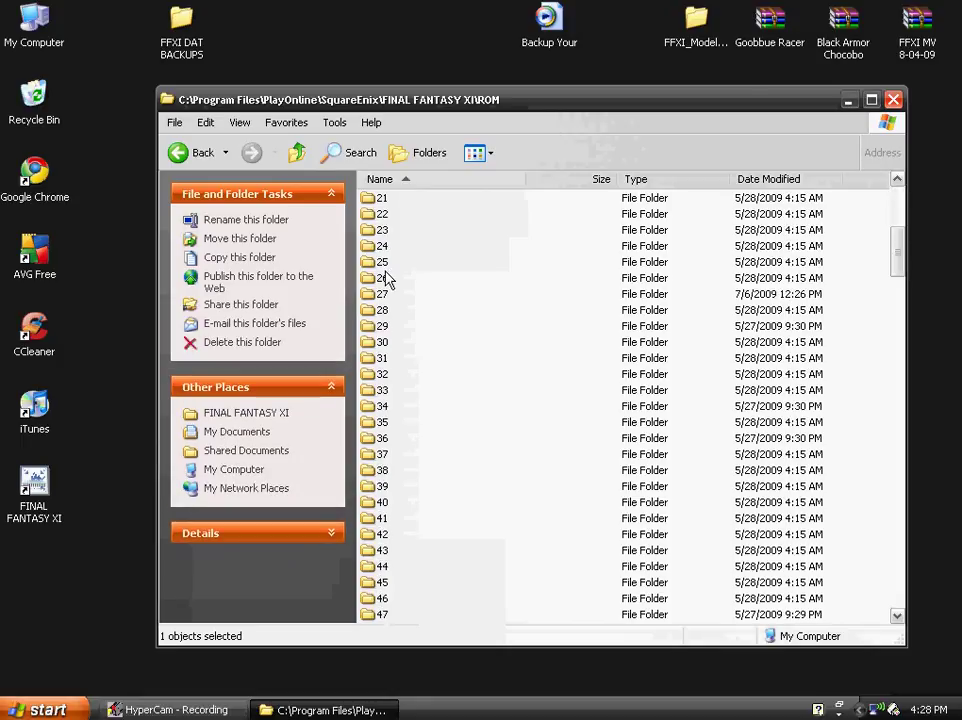
{"action": "scroll", "coordinate": [386, 312], "scroll_direction": "down", "scroll_amount": 6}
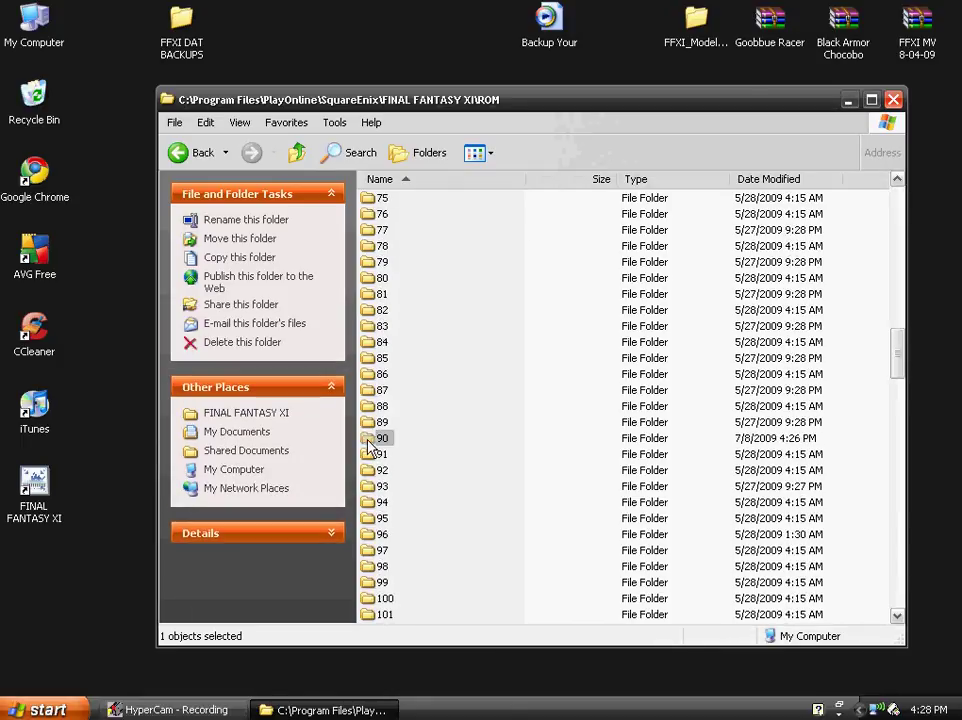
{"action": "double_click", "coordinate": [377, 440]}
{"action": "scroll", "coordinate": [391, 429], "scroll_direction": "down", "scroll_amount": 13}
{"action": "scroll", "coordinate": [393, 425], "scroll_direction": "down", "scroll_amount": 3}
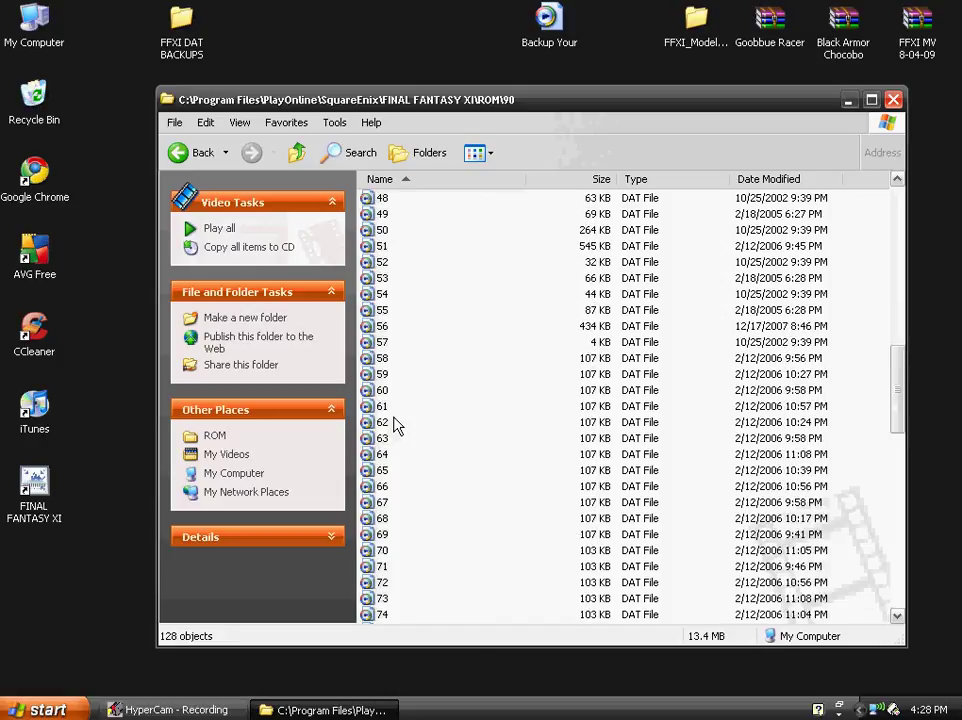
{"action": "scroll", "coordinate": [395, 424], "scroll_direction": "up", "scroll_amount": 1}
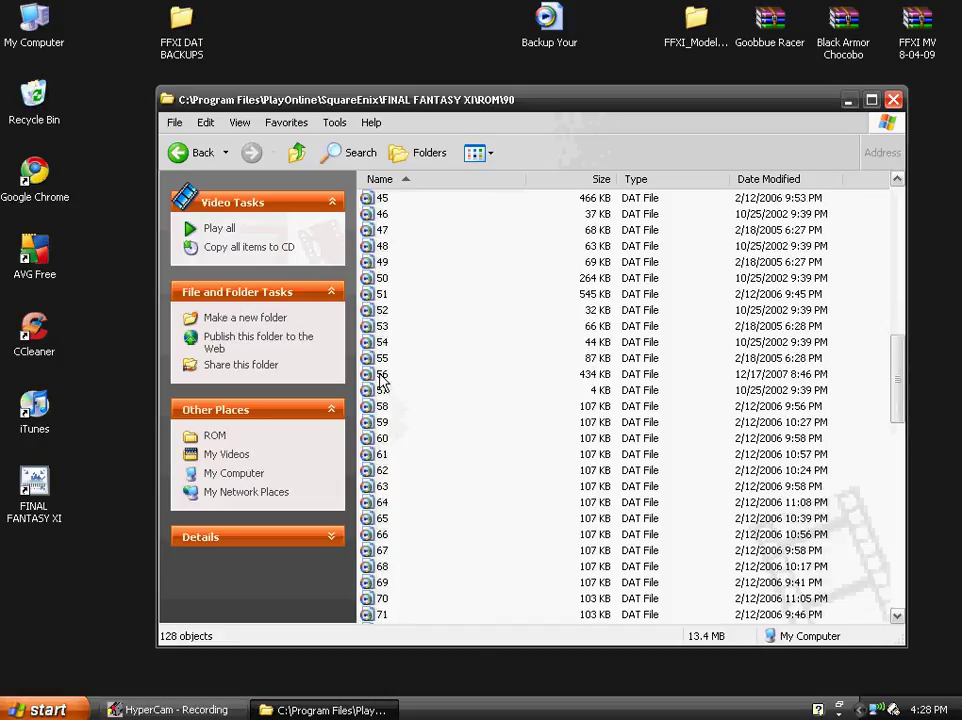
Step: Delete the original file 56 from ROM\90 to the Recycle Bin
{"action": "right_click", "coordinate": [379, 376]}
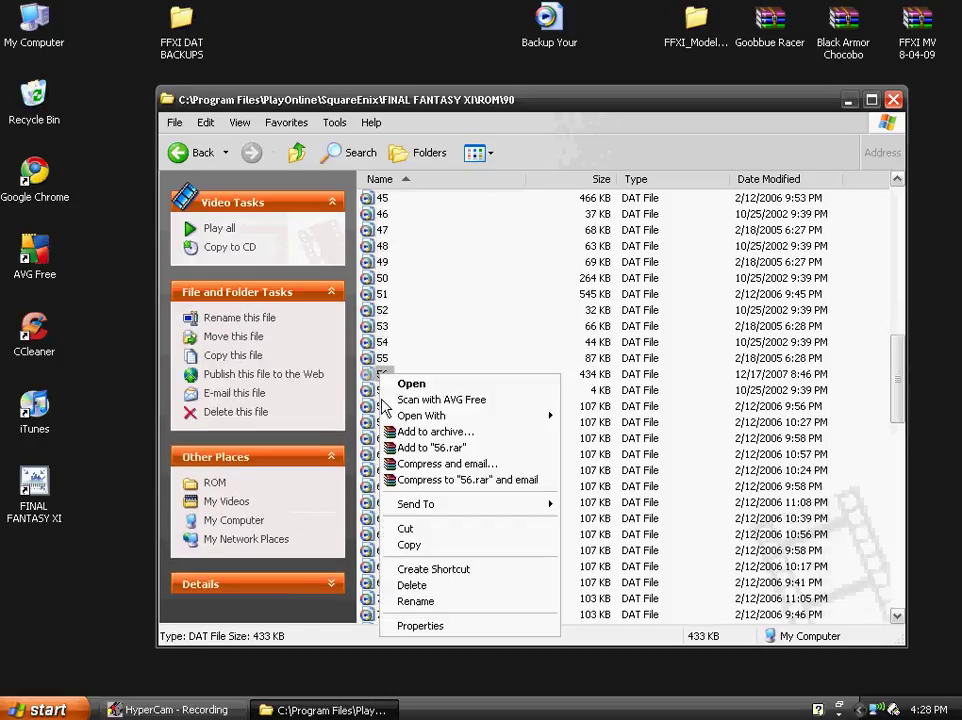
{"action": "left_click", "coordinate": [413, 587]}
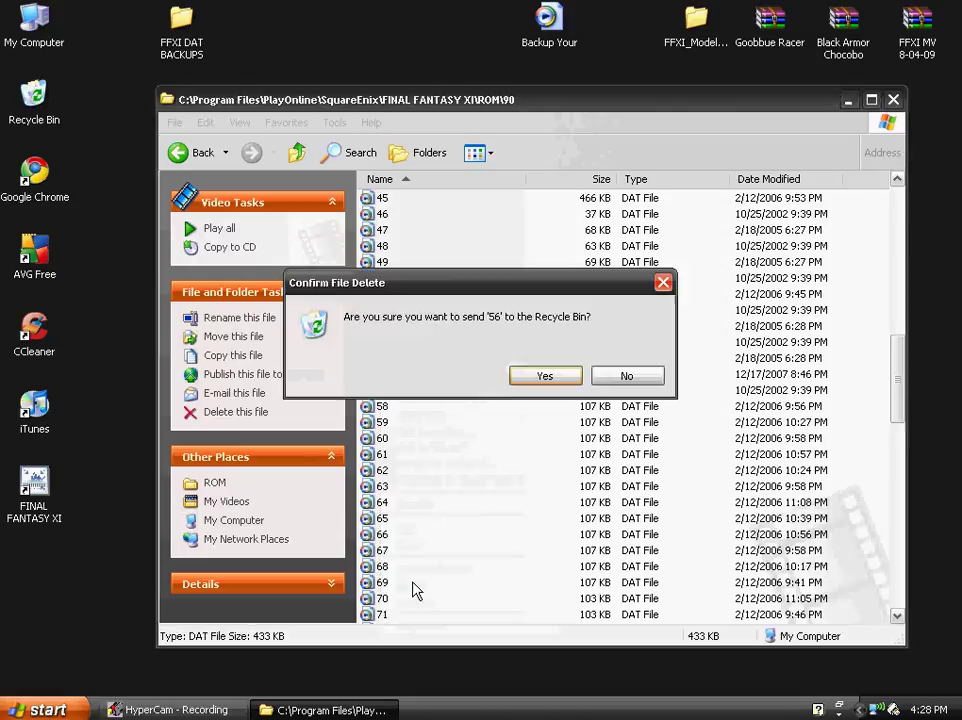
{"action": "left_click", "coordinate": [550, 378]}
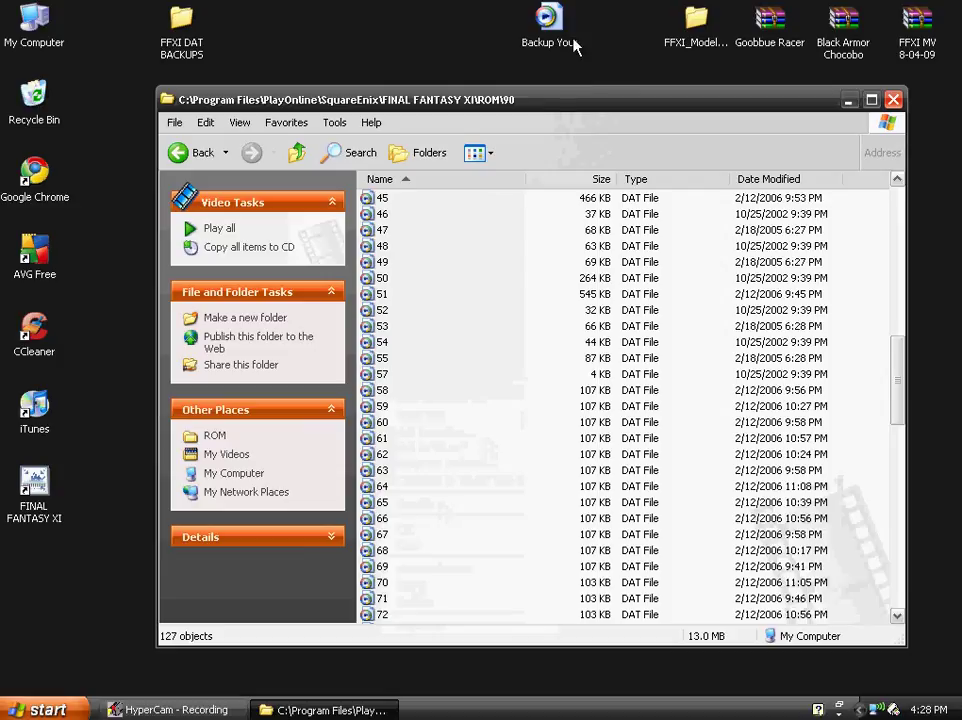
Step: Rename the desktop mod file to 56 and move it into folder 90
{"action": "right_click", "coordinate": [540, 28]}
{"action": "left_click", "coordinate": [556, 256]}
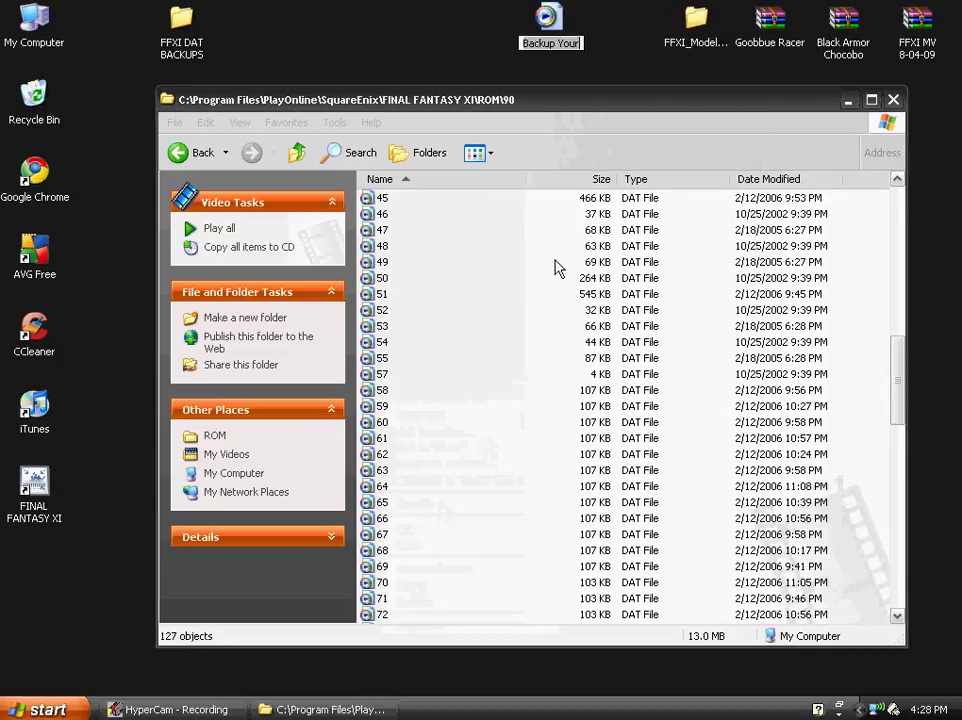
{"action": "key", "text": "BackSpace"}
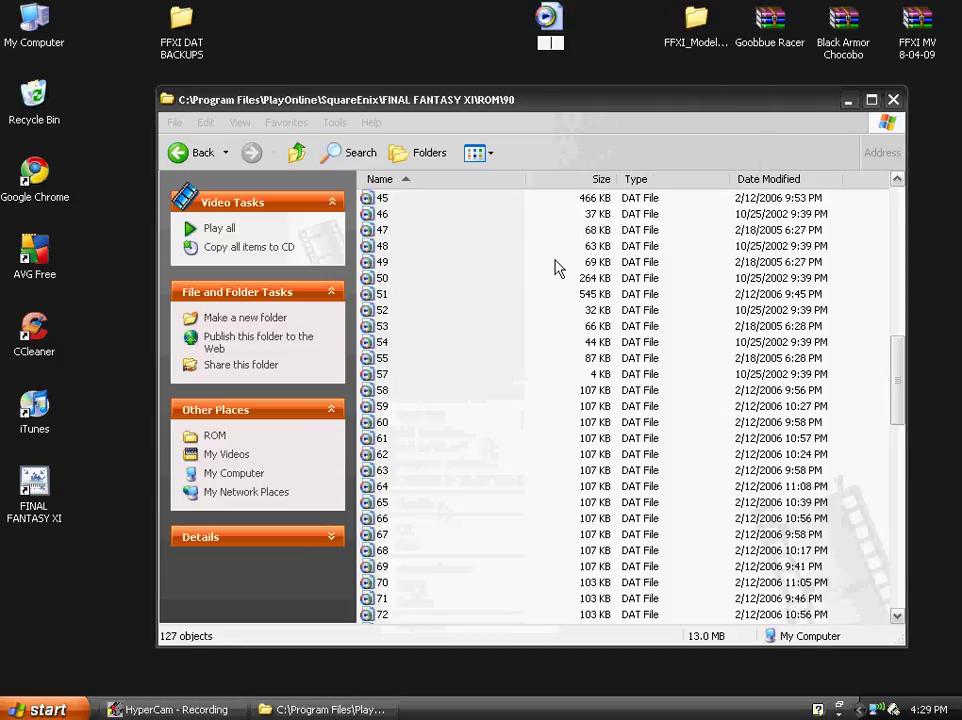
{"action": "type", "text": "56"}
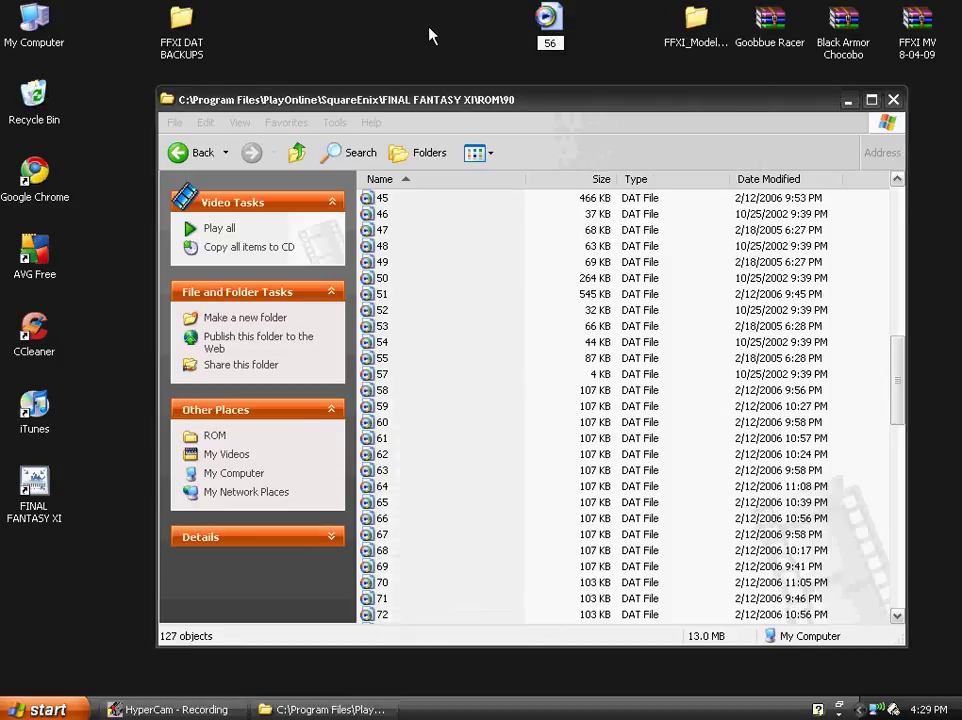
{"action": "key", "text": "Return"}
{"action": "left_click_drag", "start_coordinate": [563, 14], "coordinate": [425, 360]}
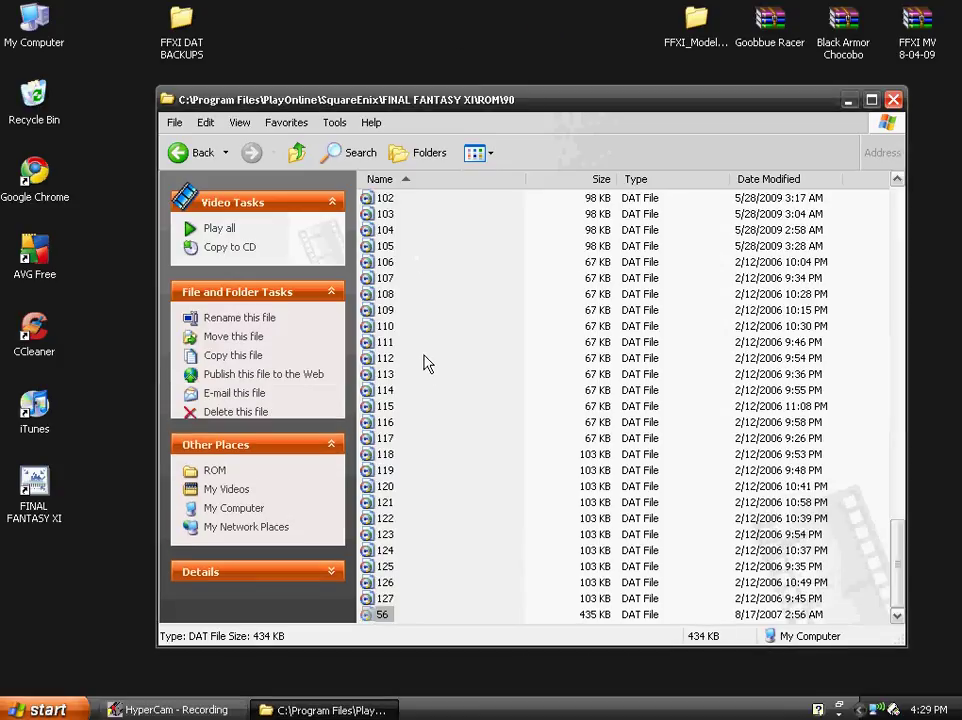
Step: Arrange the ROM\90 icons by name, then close the folder window
{"action": "right_click", "coordinate": [432, 367]}
{"action": "mouse_move", "coordinate": [560, 398]}
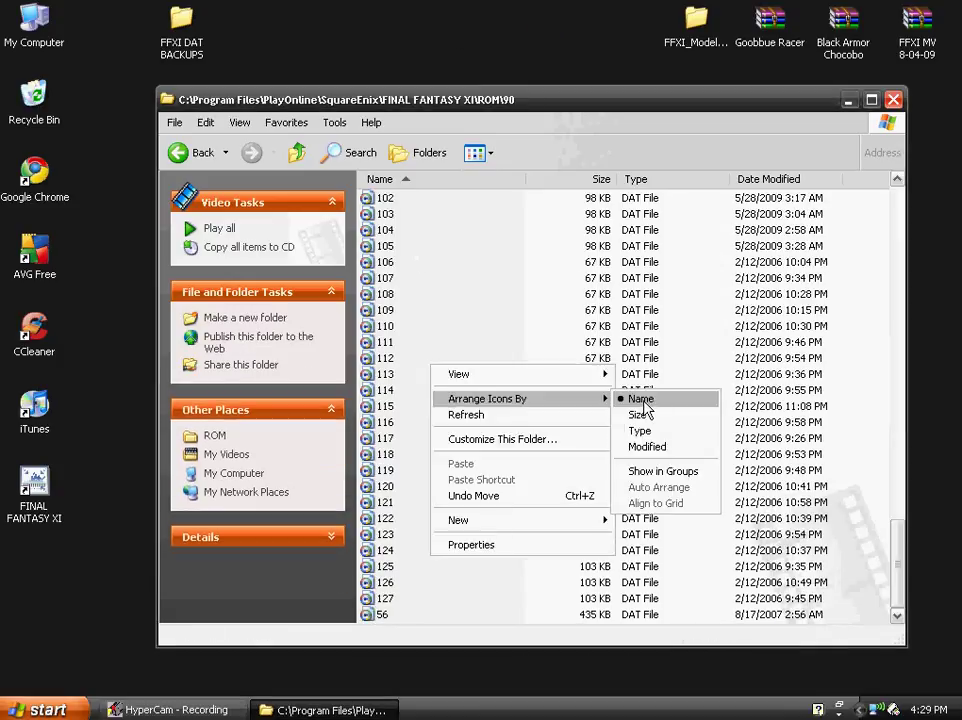
{"action": "left_click", "coordinate": [645, 399]}
{"action": "right_click", "coordinate": [452, 397]}
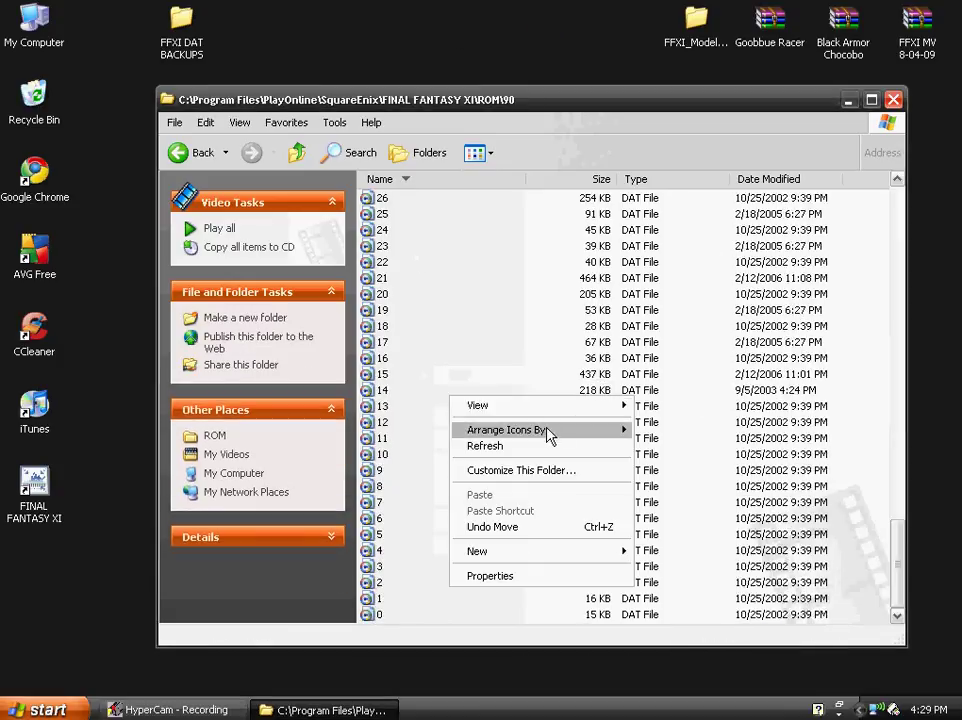
{"action": "mouse_move", "coordinate": [548, 430]}
{"action": "left_click", "coordinate": [661, 431]}
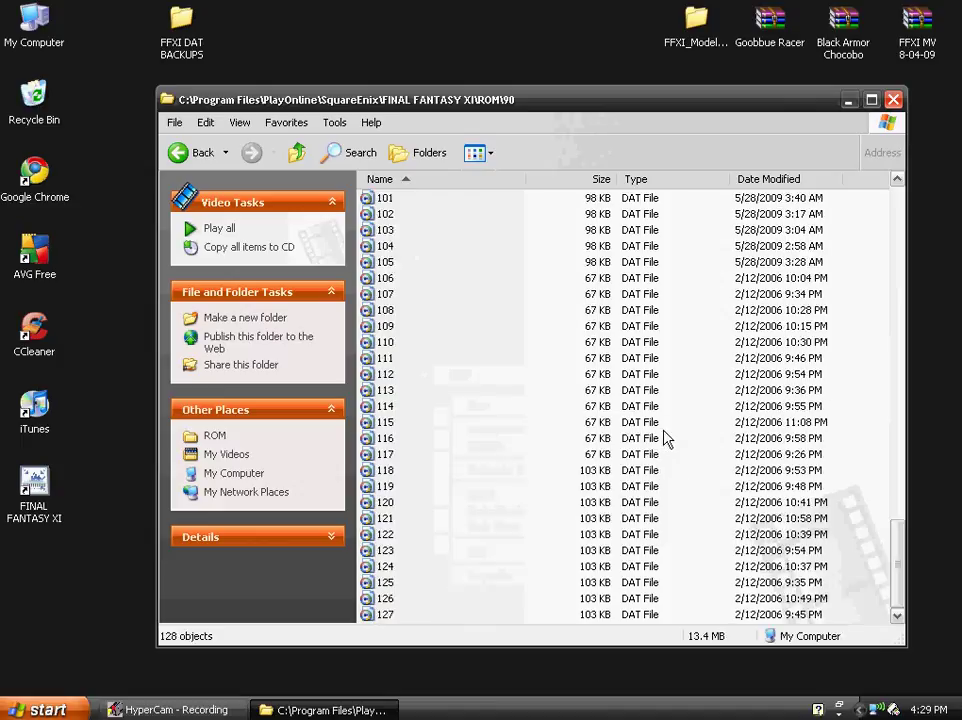
{"action": "left_click", "coordinate": [893, 100]}
Step: Open the FFXI_Model_Viewer folder and rotate and zoom the Goobbue model for inspection
{"action": "left_click", "coordinate": [696, 18]}
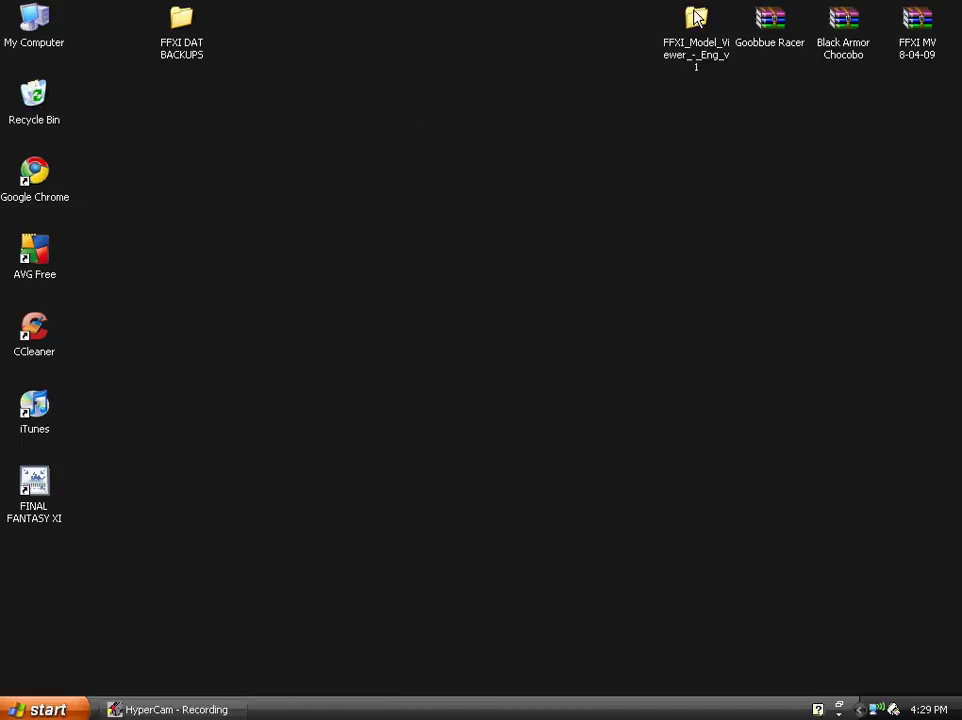
{"action": "double_click", "coordinate": [696, 18]}
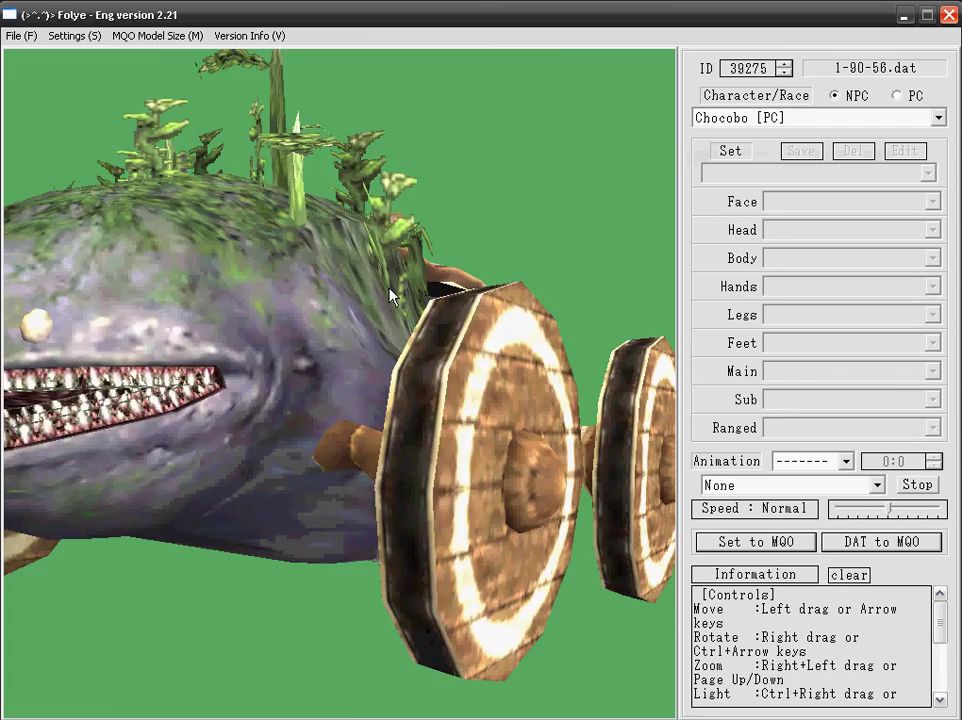
{"action": "left_click_drag", "start_coordinate": [389, 292], "coordinate": [326, 503]}
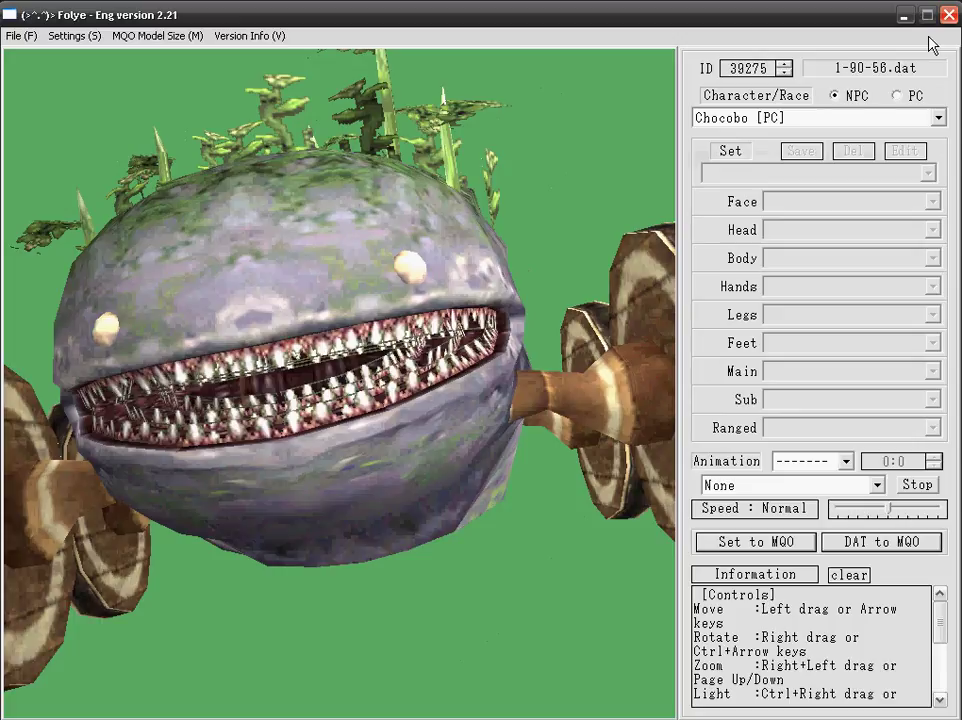